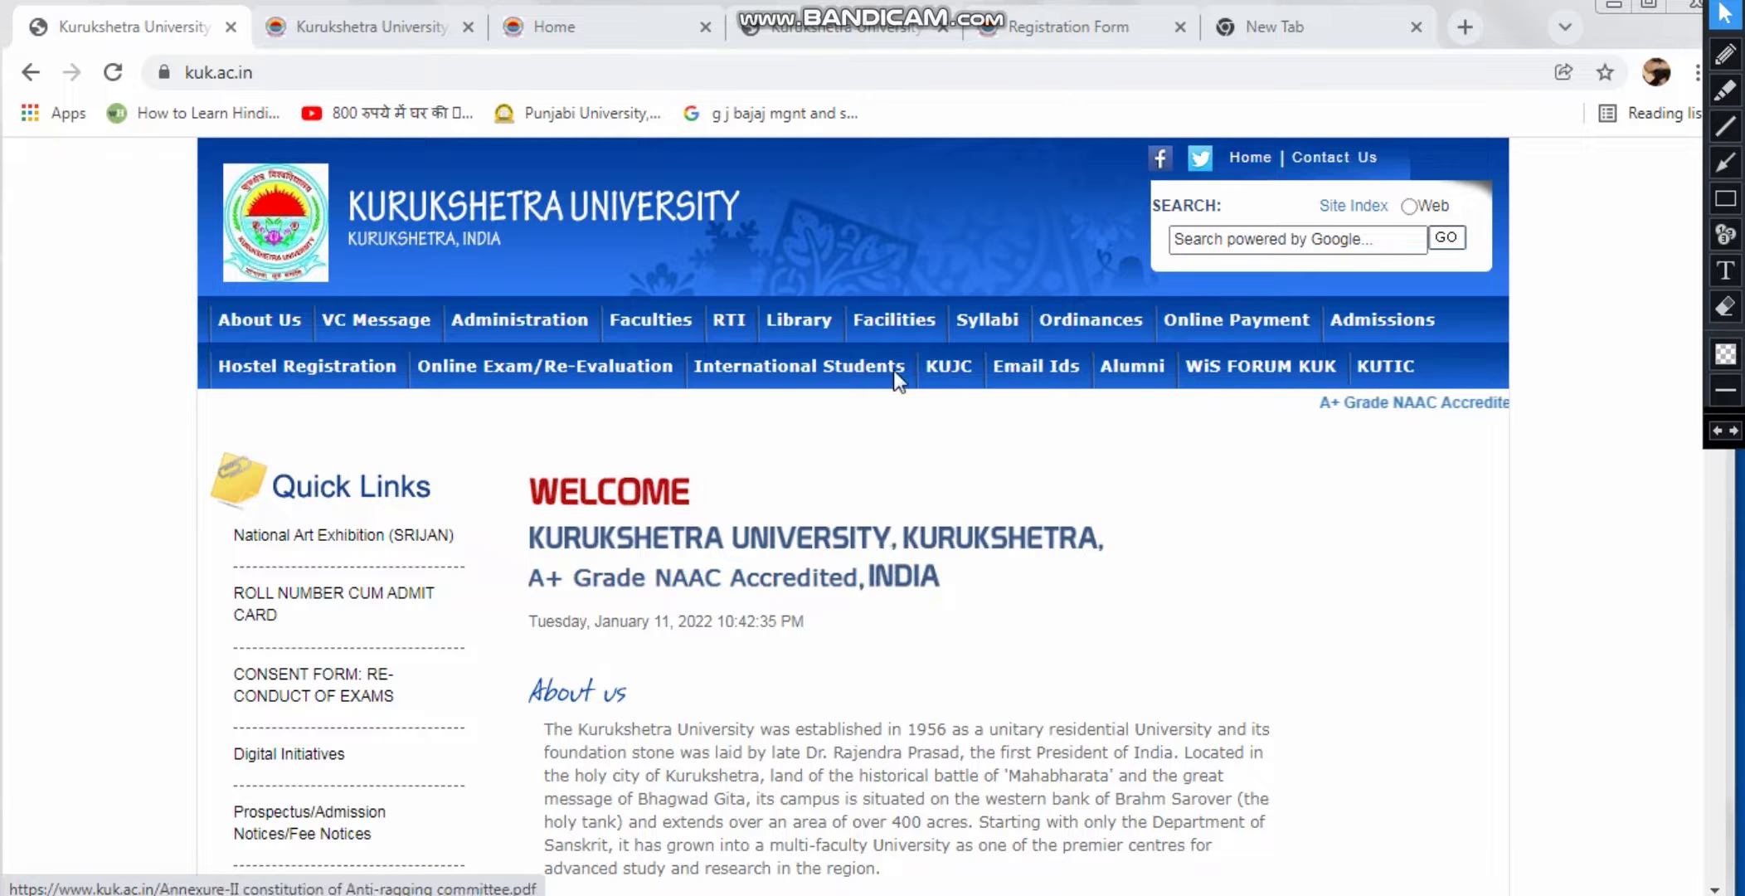
Open the Transcript/Re-issue DMC, Degree/Prov. Certificate page from the Quick Links sidebar
left_click_drag(1709, 522, 1707, 725)
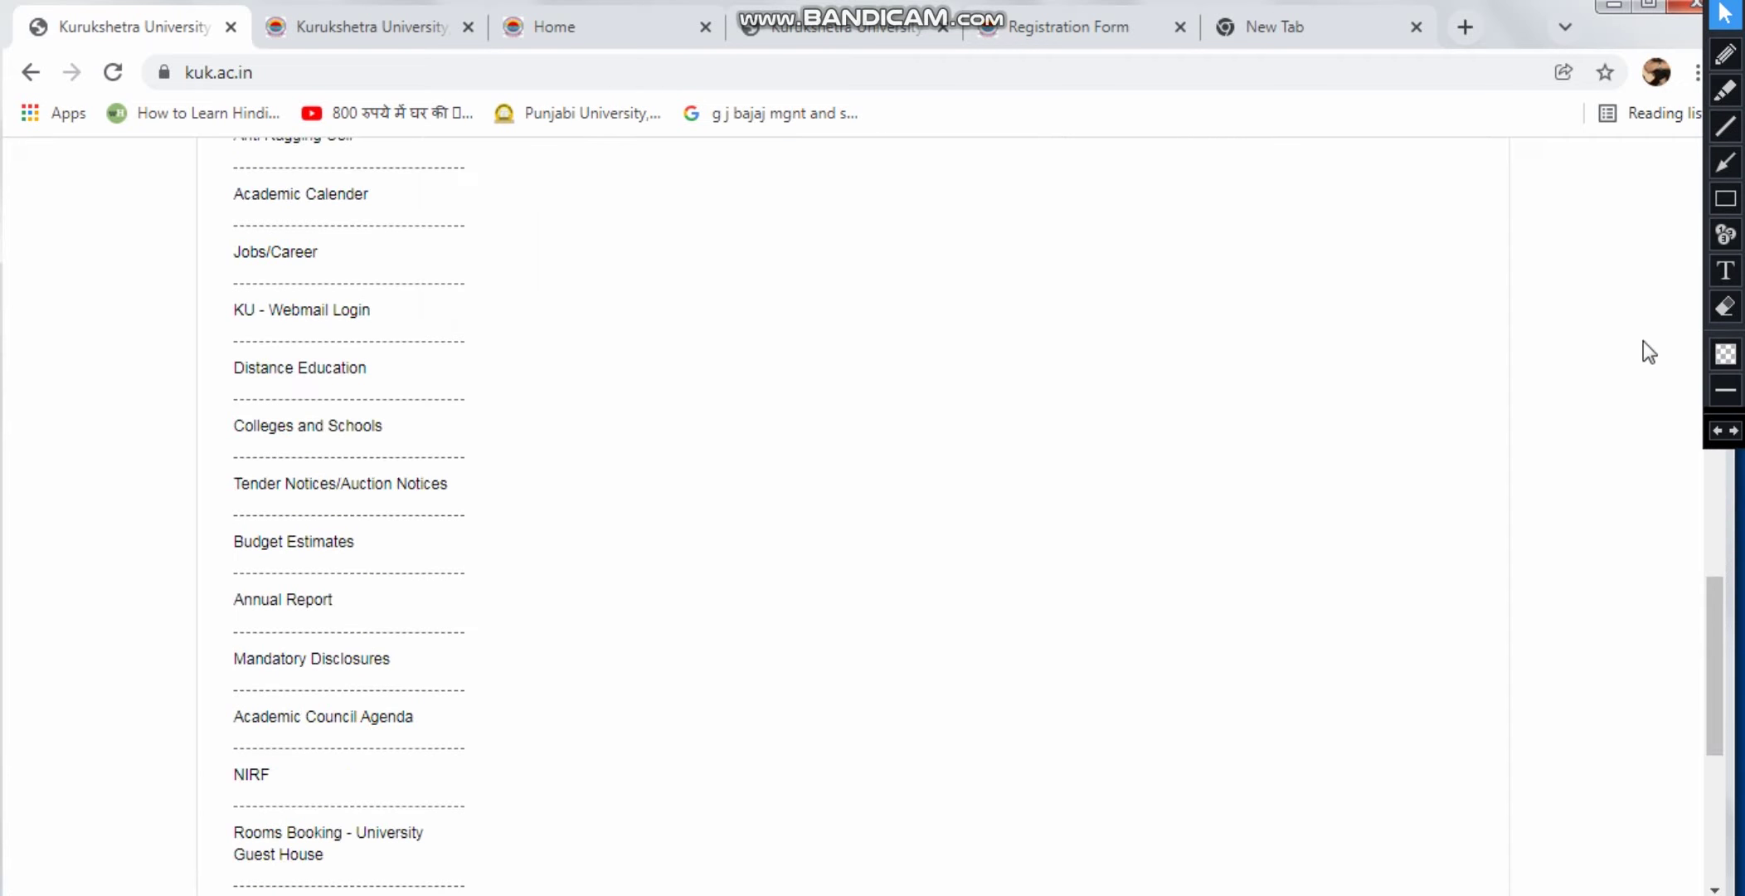
left_click_drag(1705, 701, 1670, 76)
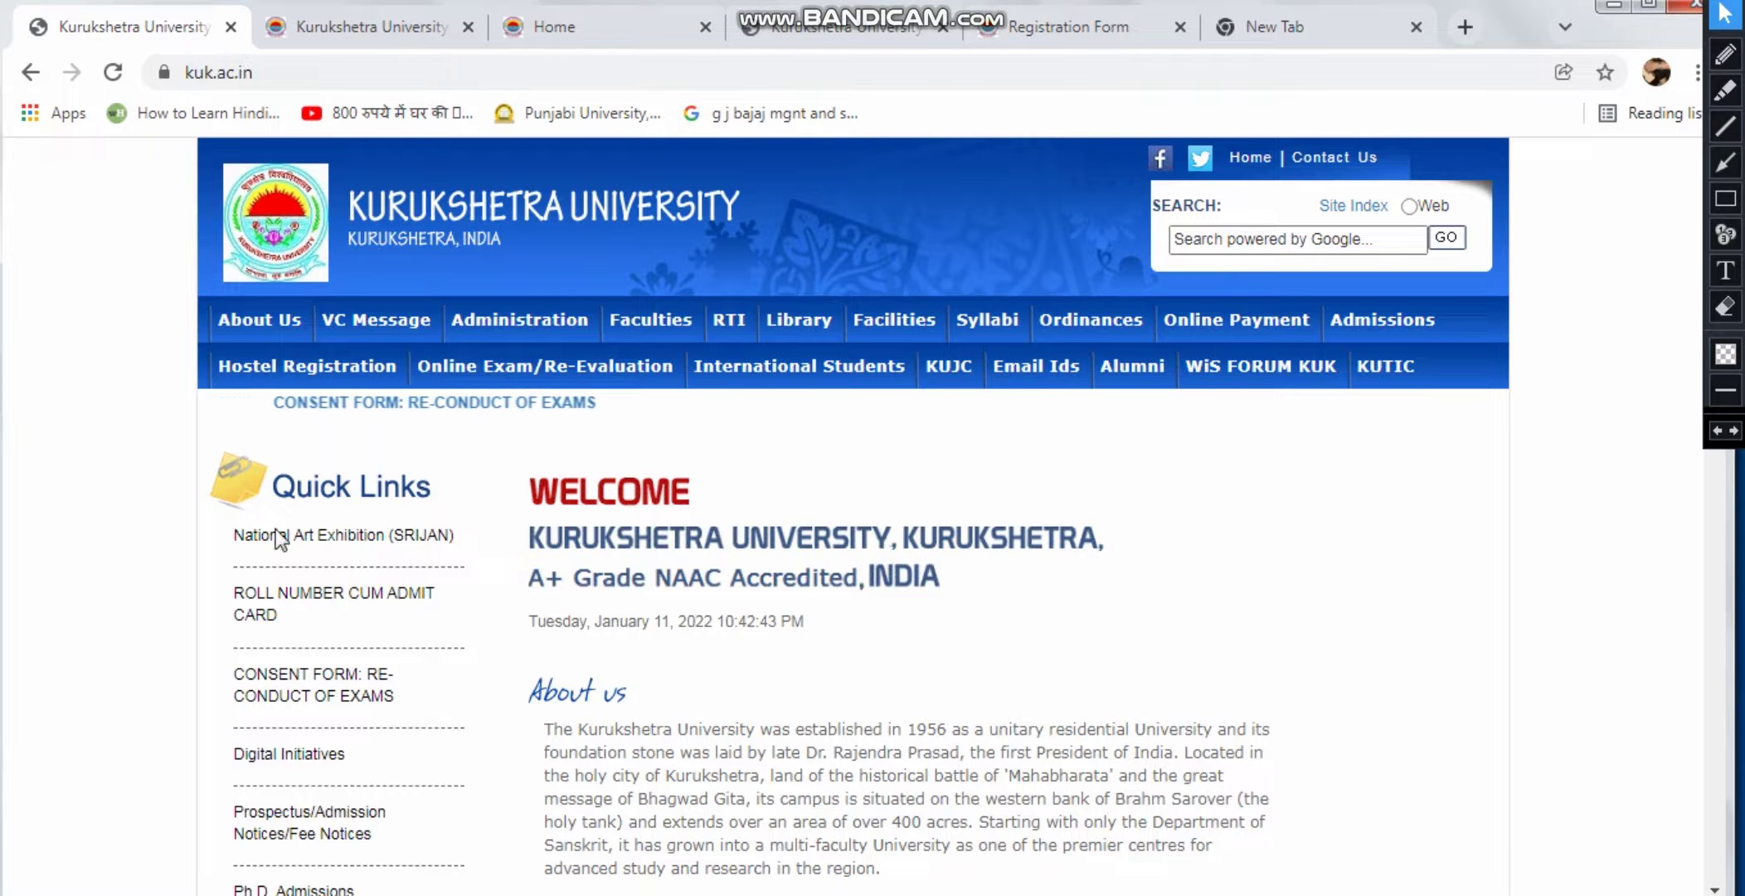
scroll(305, 548, "down", 5)
scroll(308, 570, "down", 5)
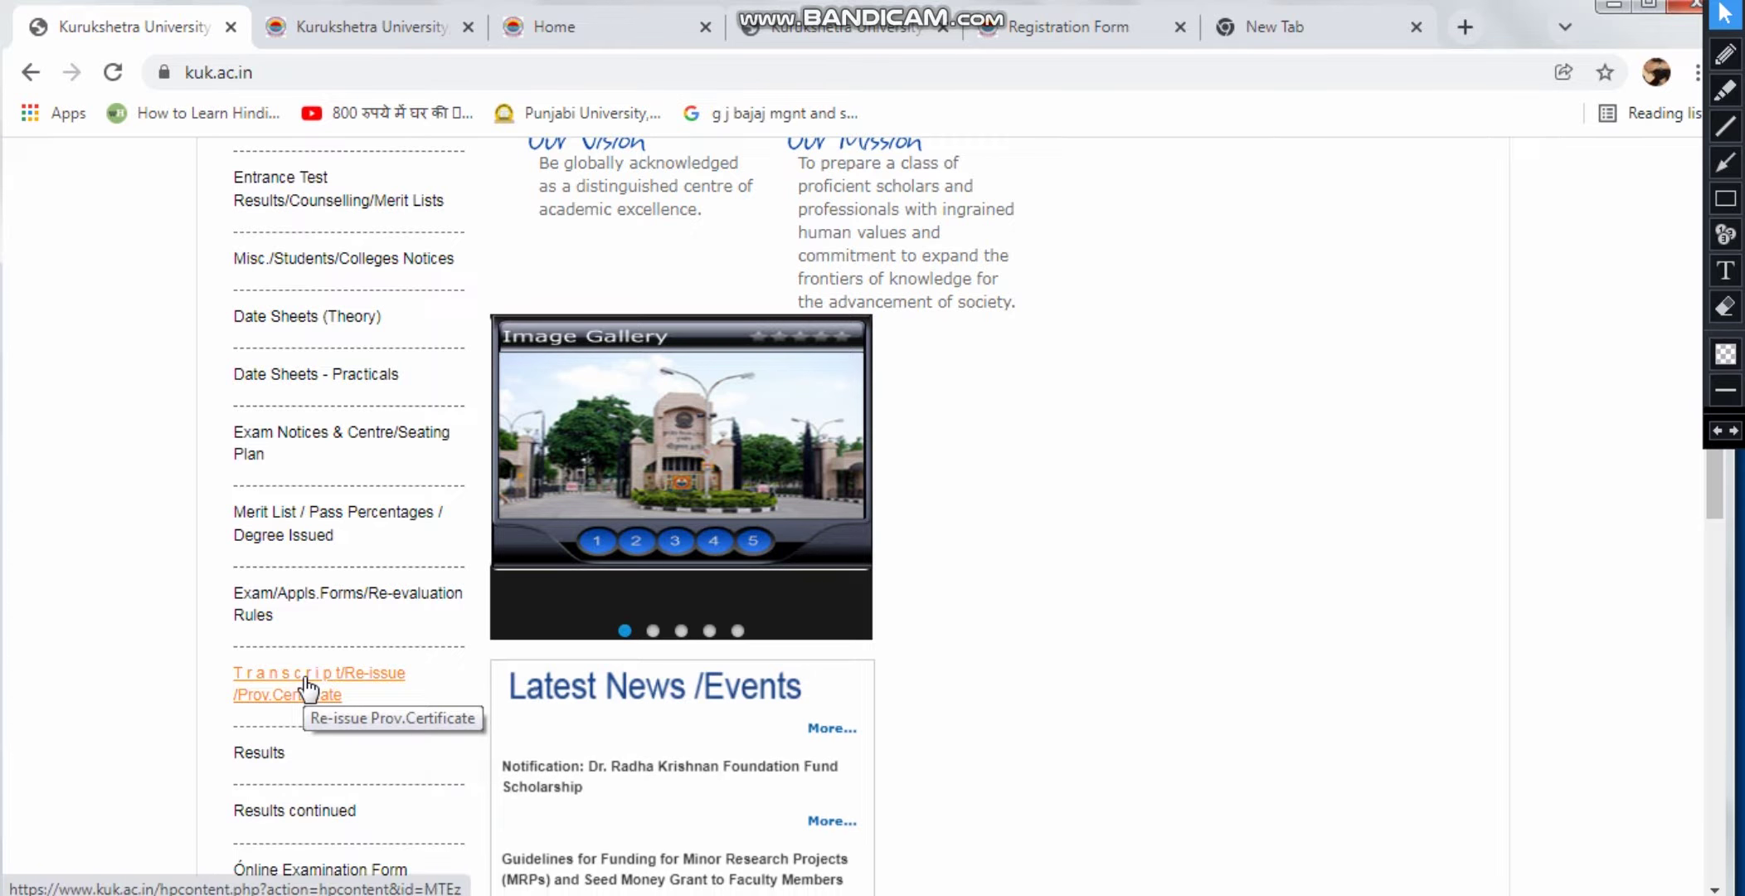
left_click(308, 685)
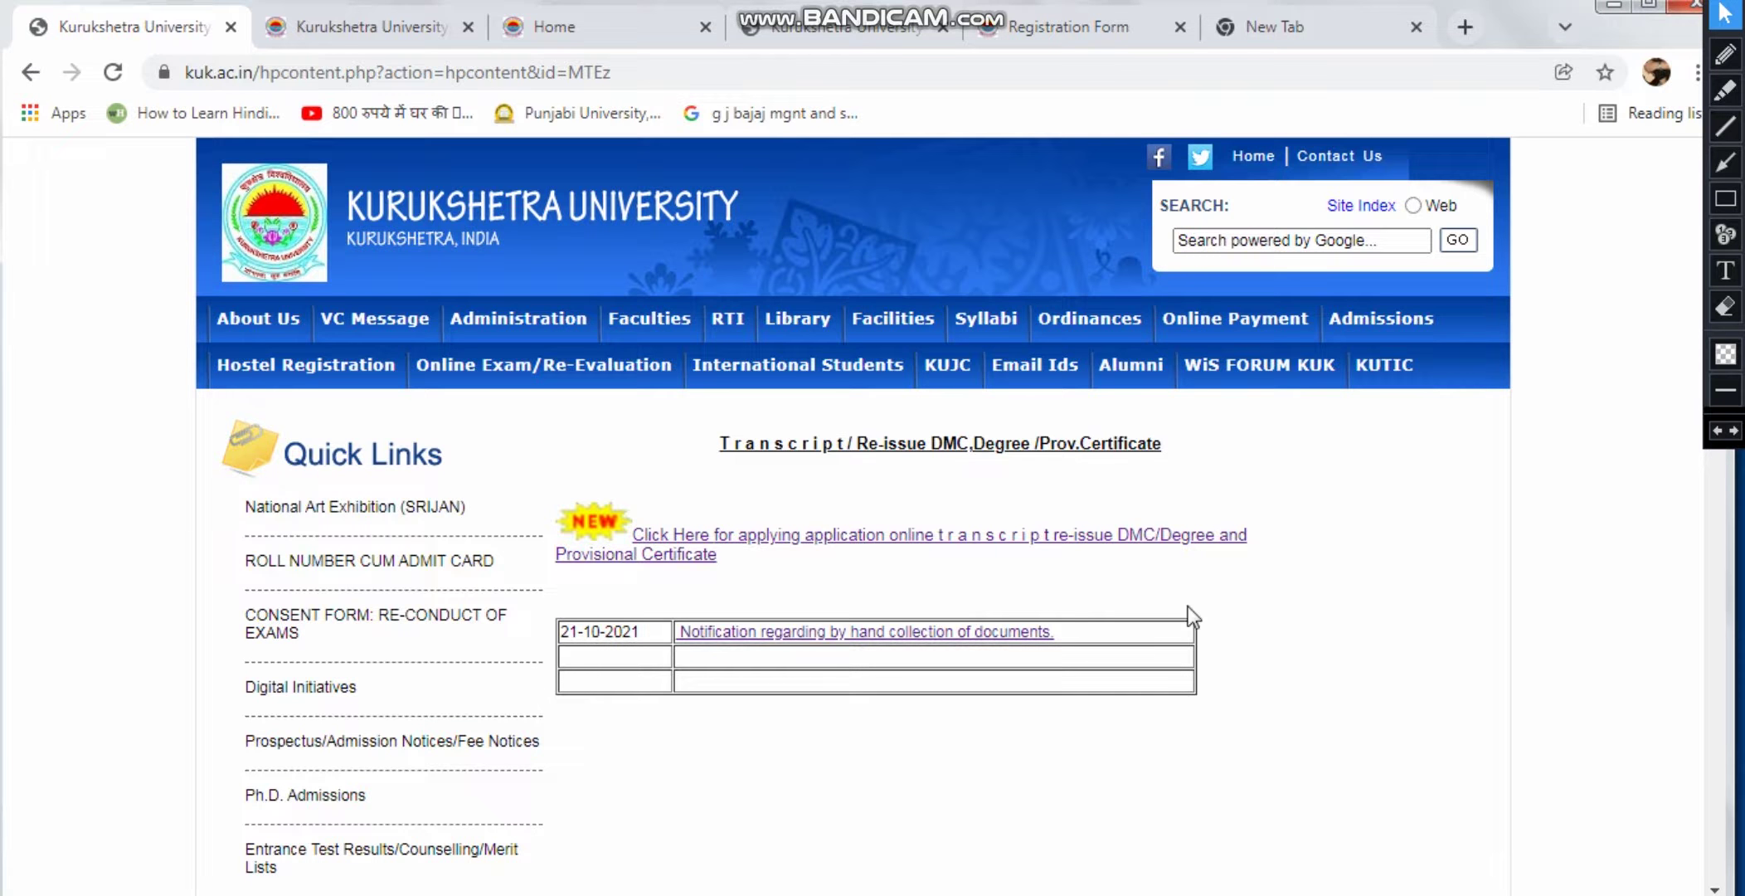
Open the CSDOCS online application portal in a new tab and read its instructions
left_click(867, 536)
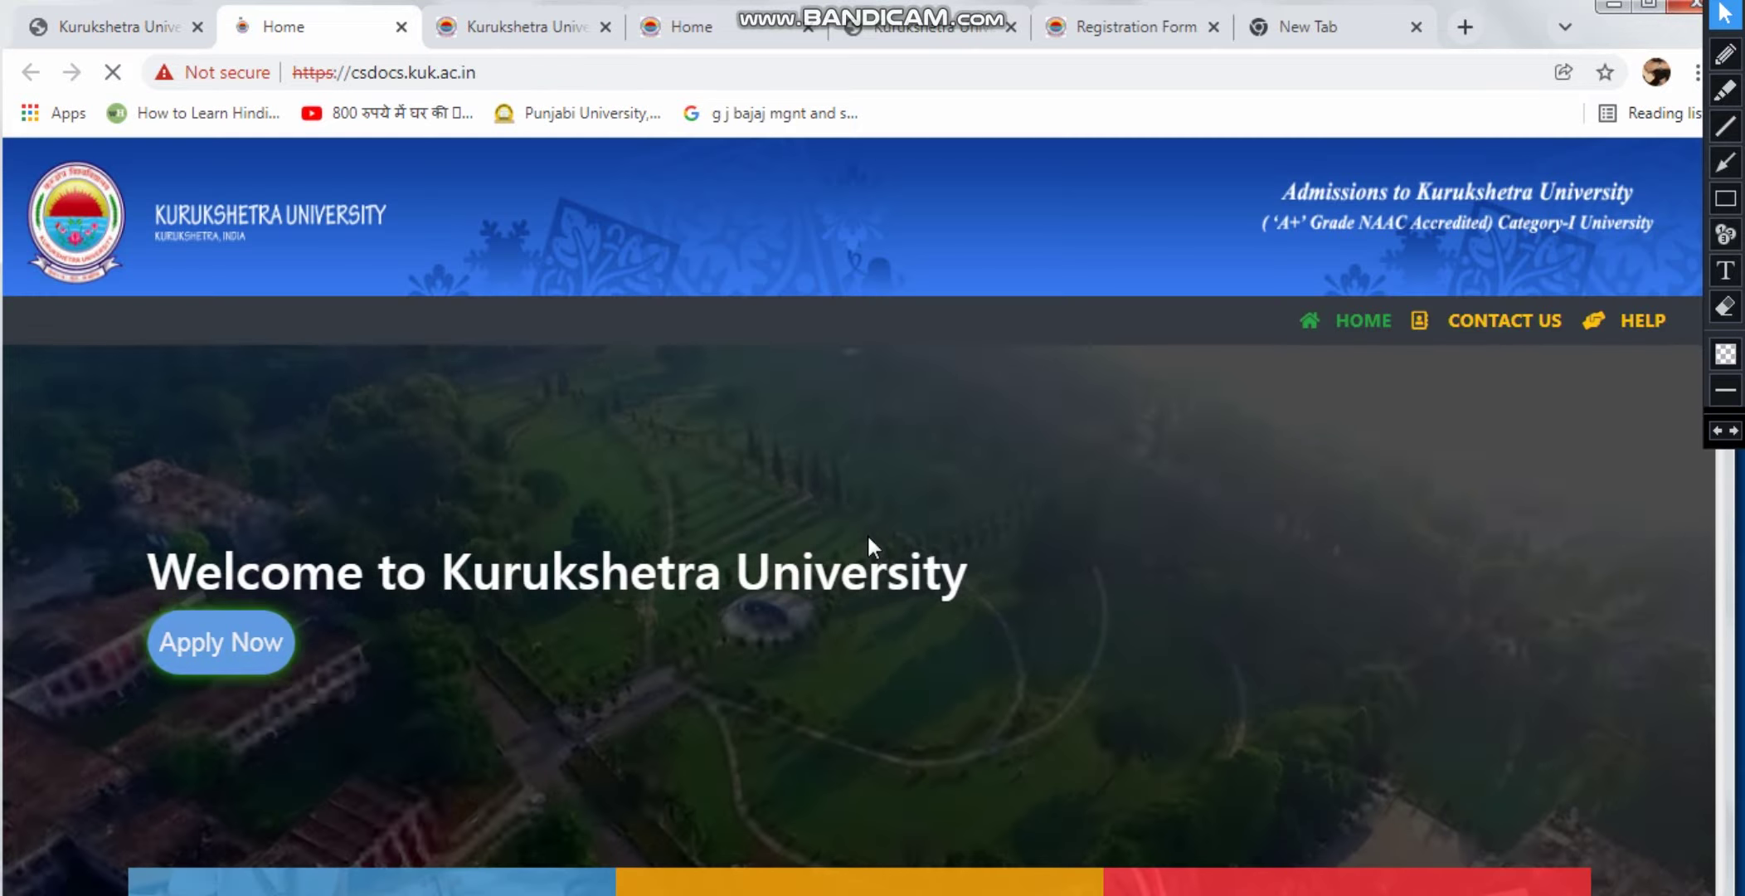
scroll(892, 548, "down", 2)
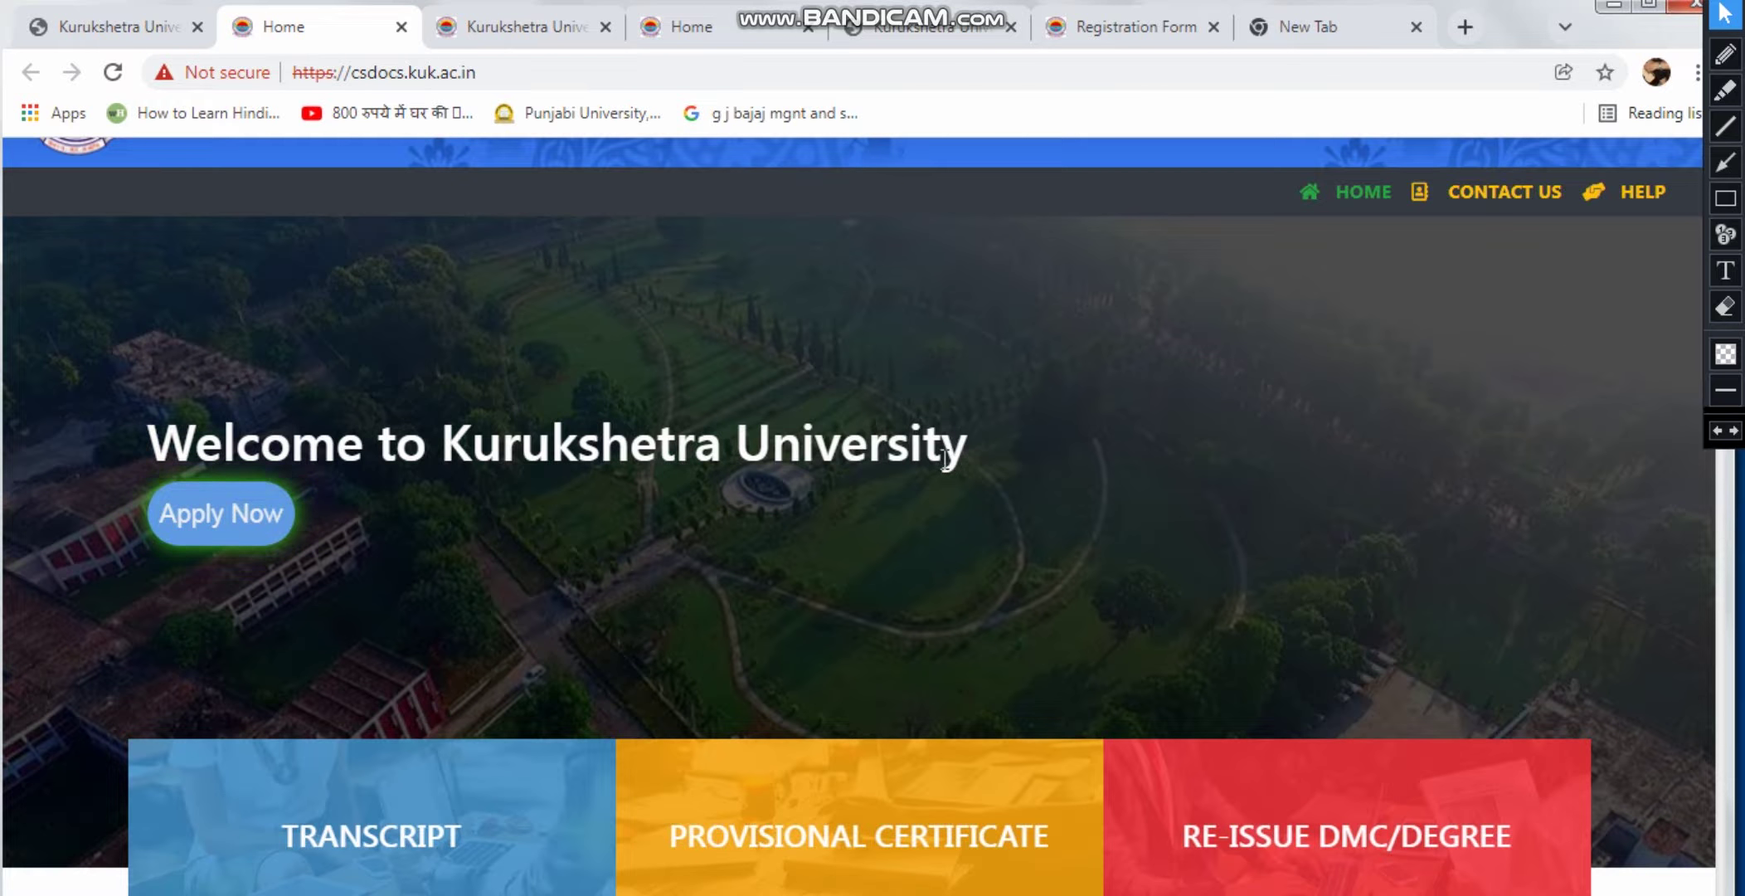
scroll(514, 531, "down", 2)
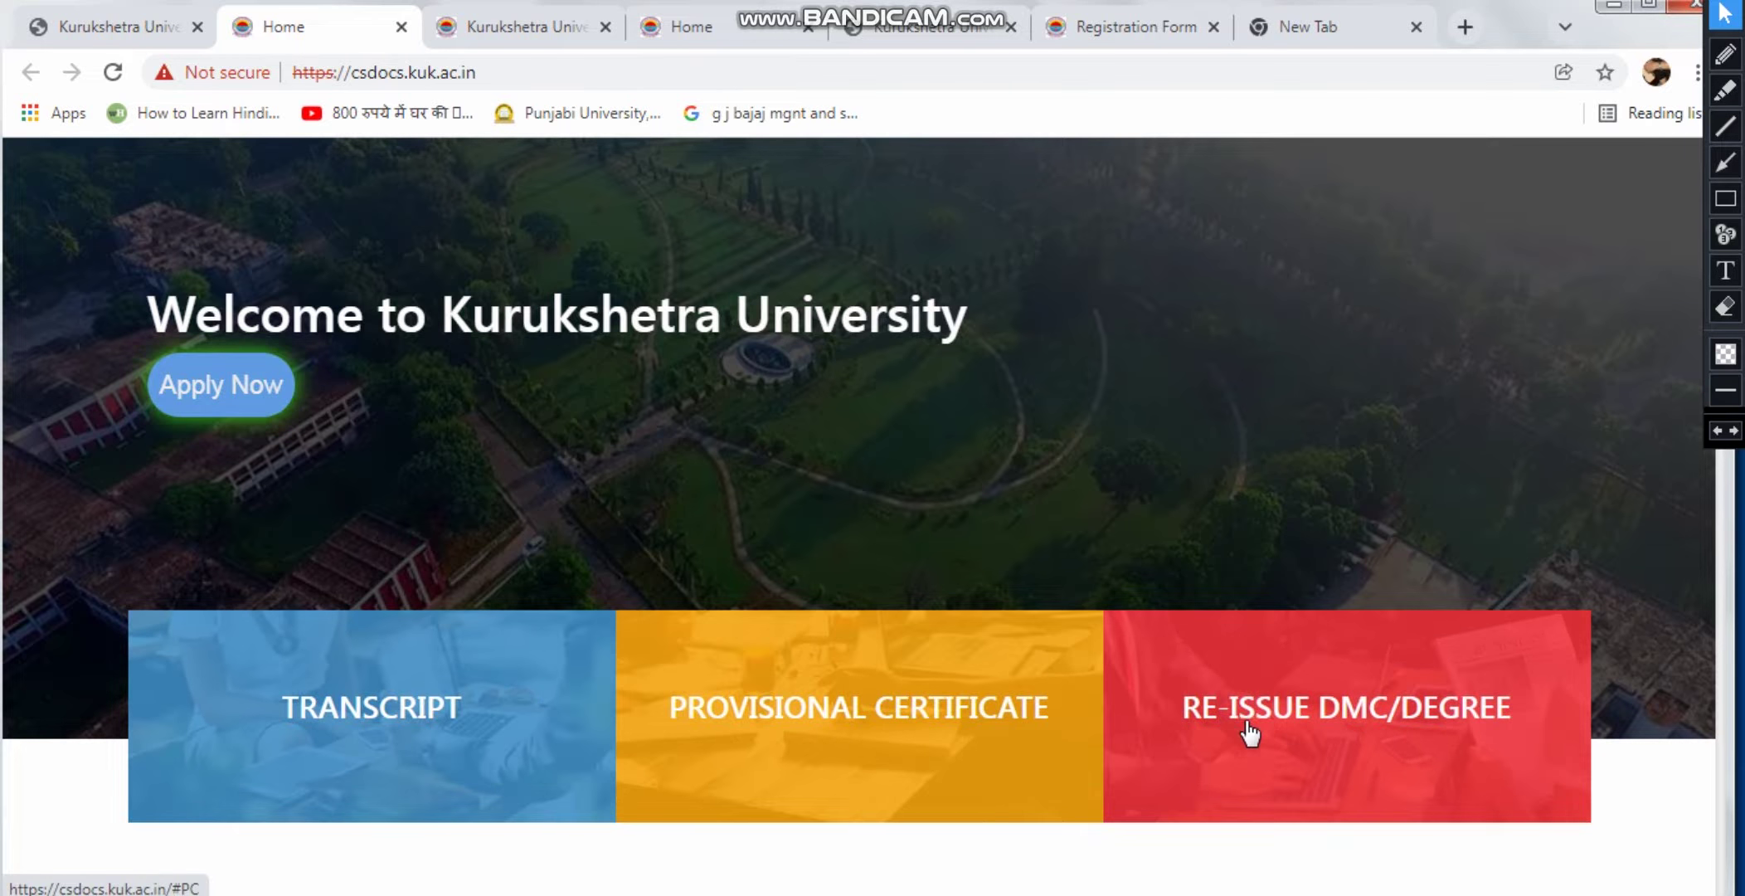
scroll(1495, 712, "down", 7)
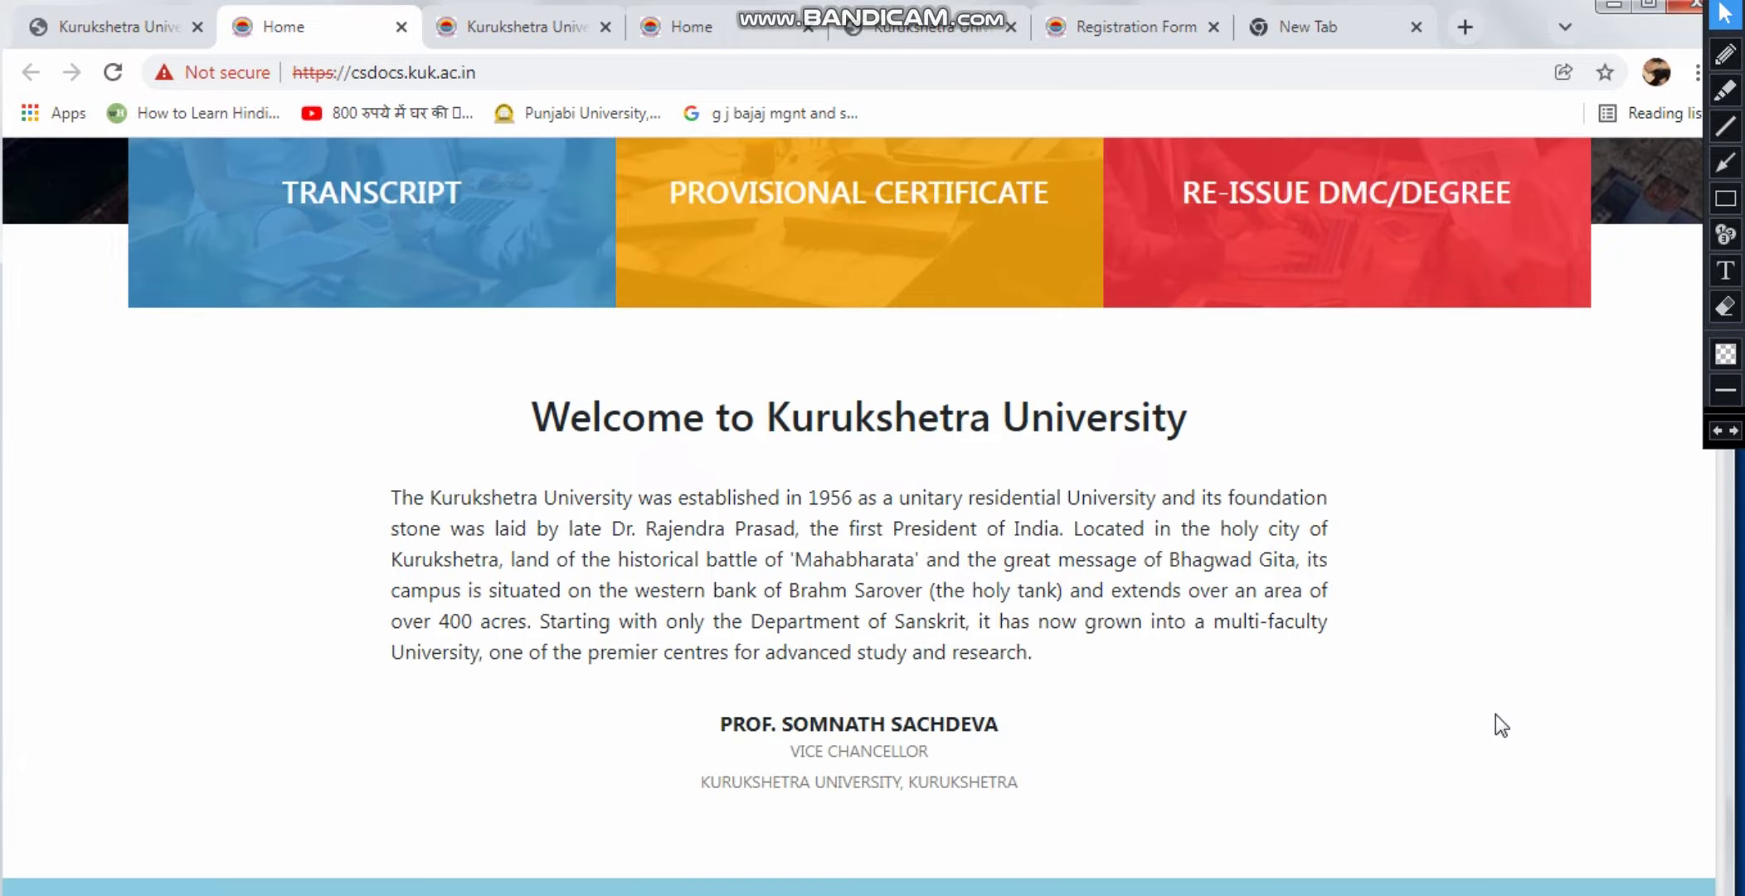
scroll(1489, 715, "down", 7)
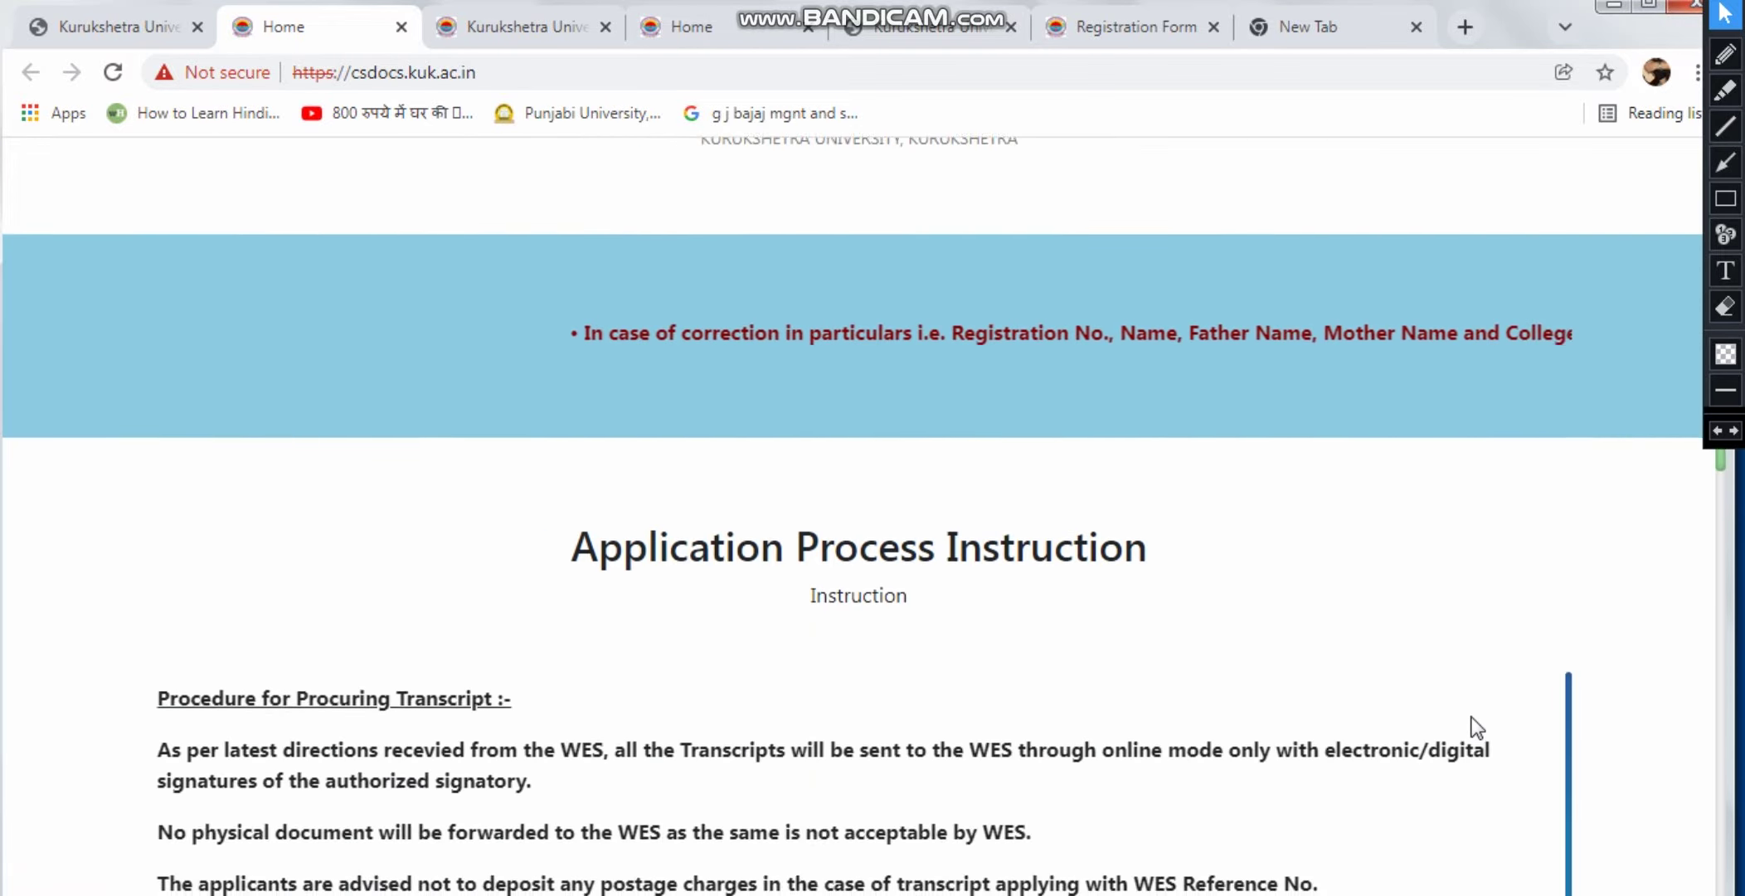
scroll(1464, 721, "down", 5)
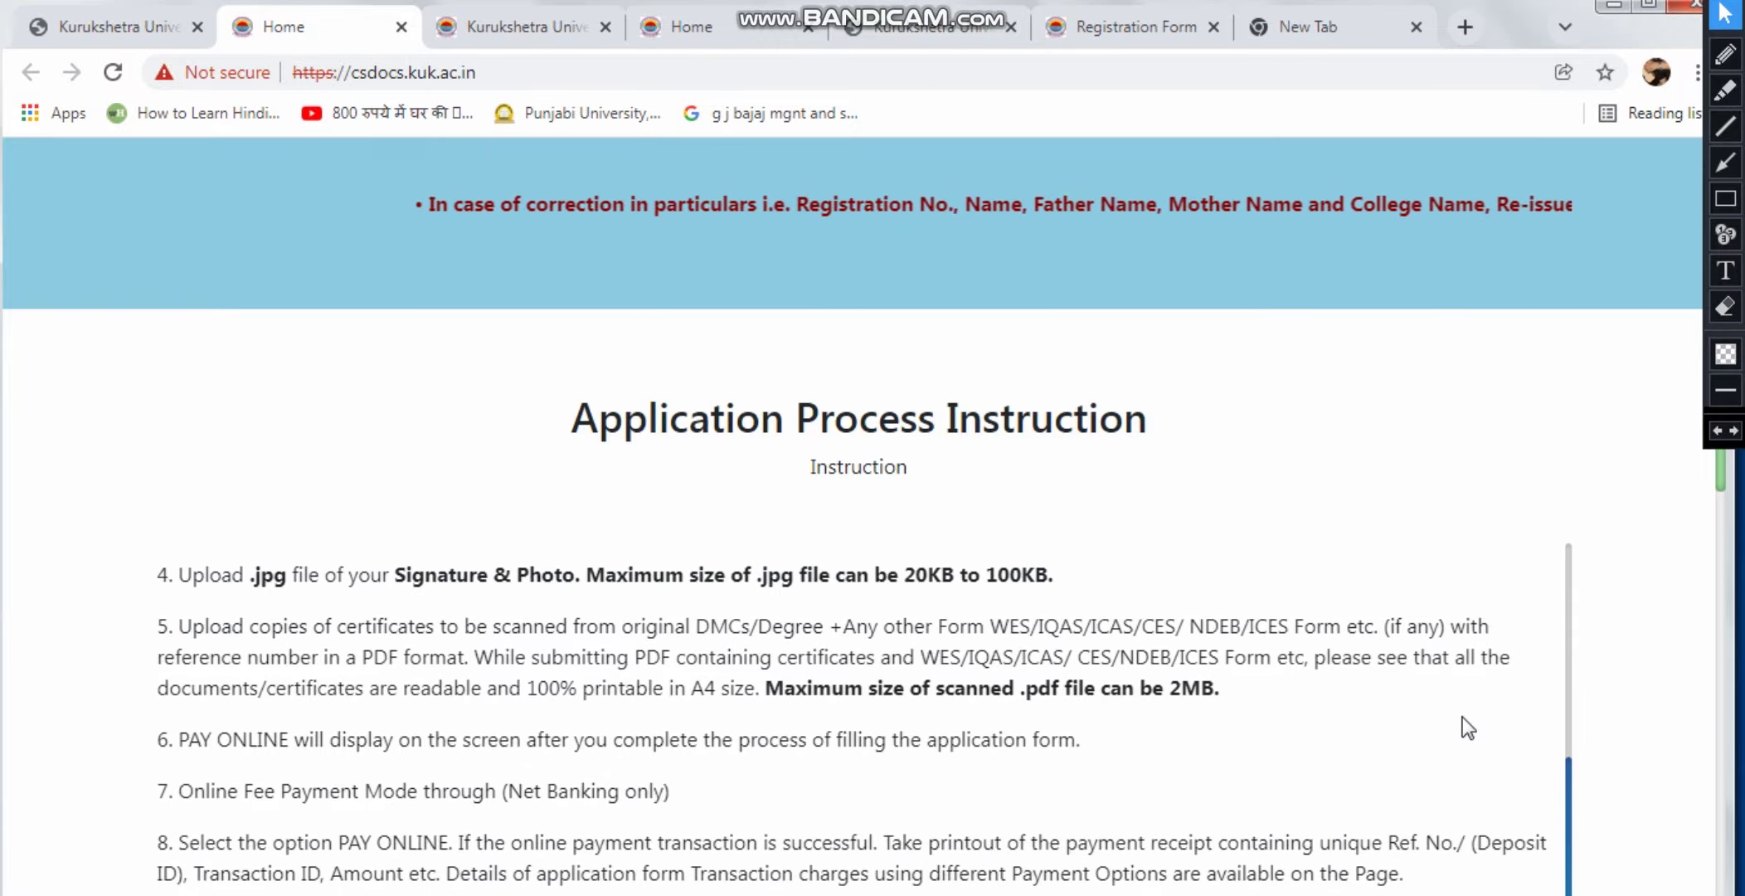
scroll(1492, 725, "up", 5)
scroll(1518, 726, "up", 7)
Jump to the Re-Issue DMC/Degree procedure with its 20KB–100KB photo and 100KB–300KB certificate limits
scroll(1589, 631, "down", 7)
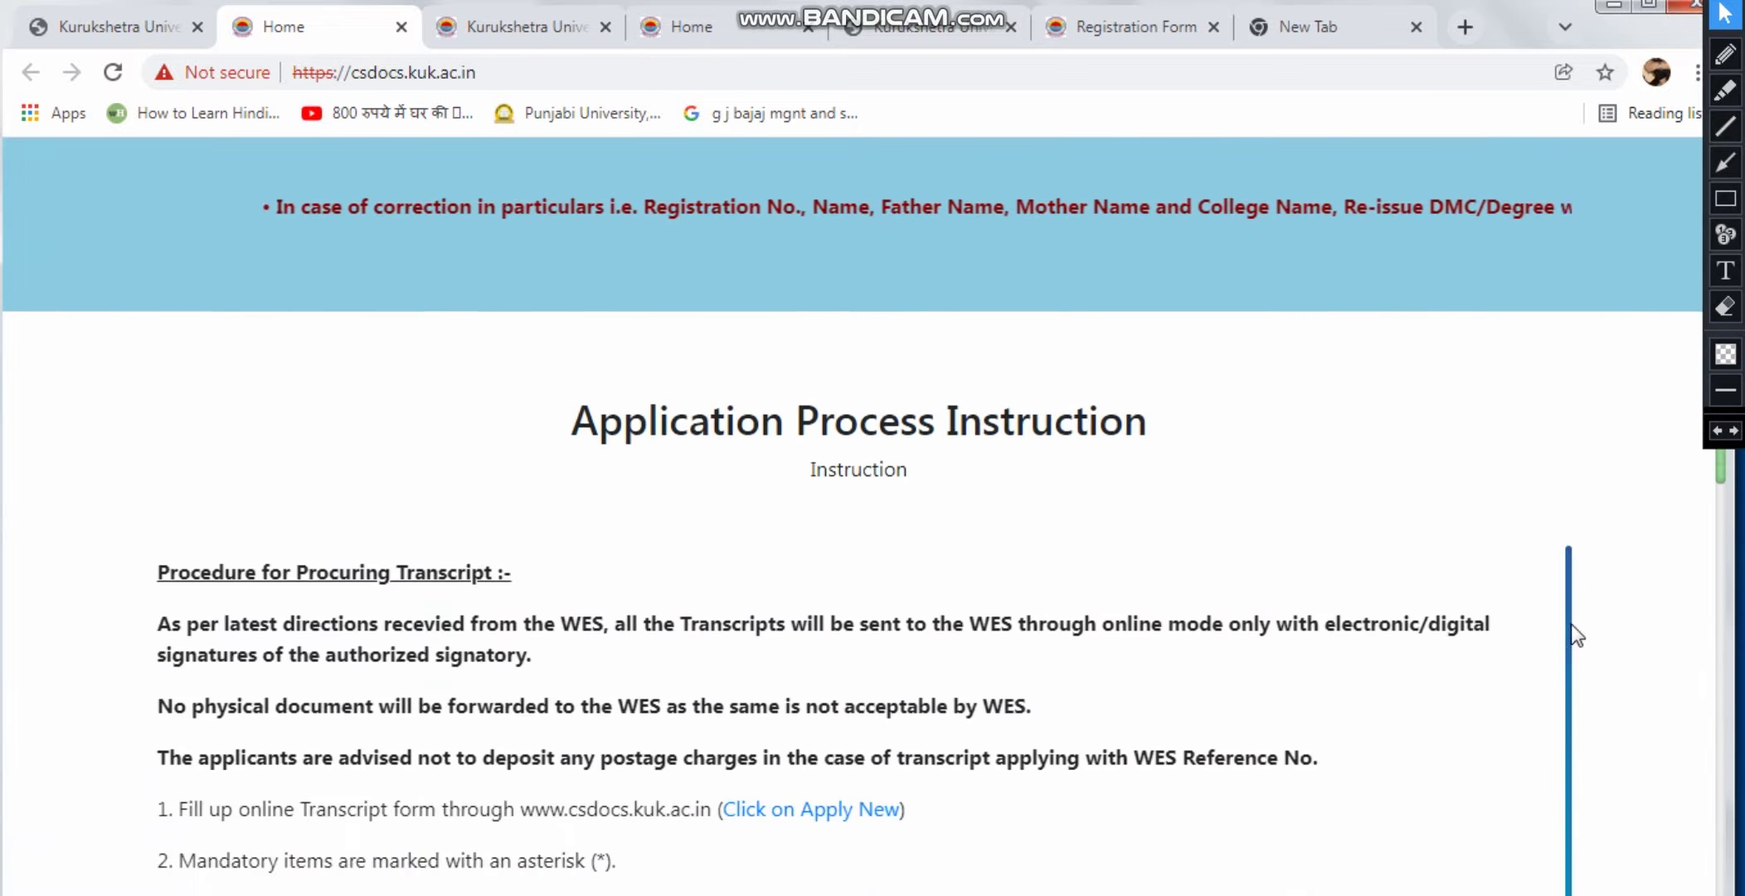
scroll(1627, 632, "down", 6)
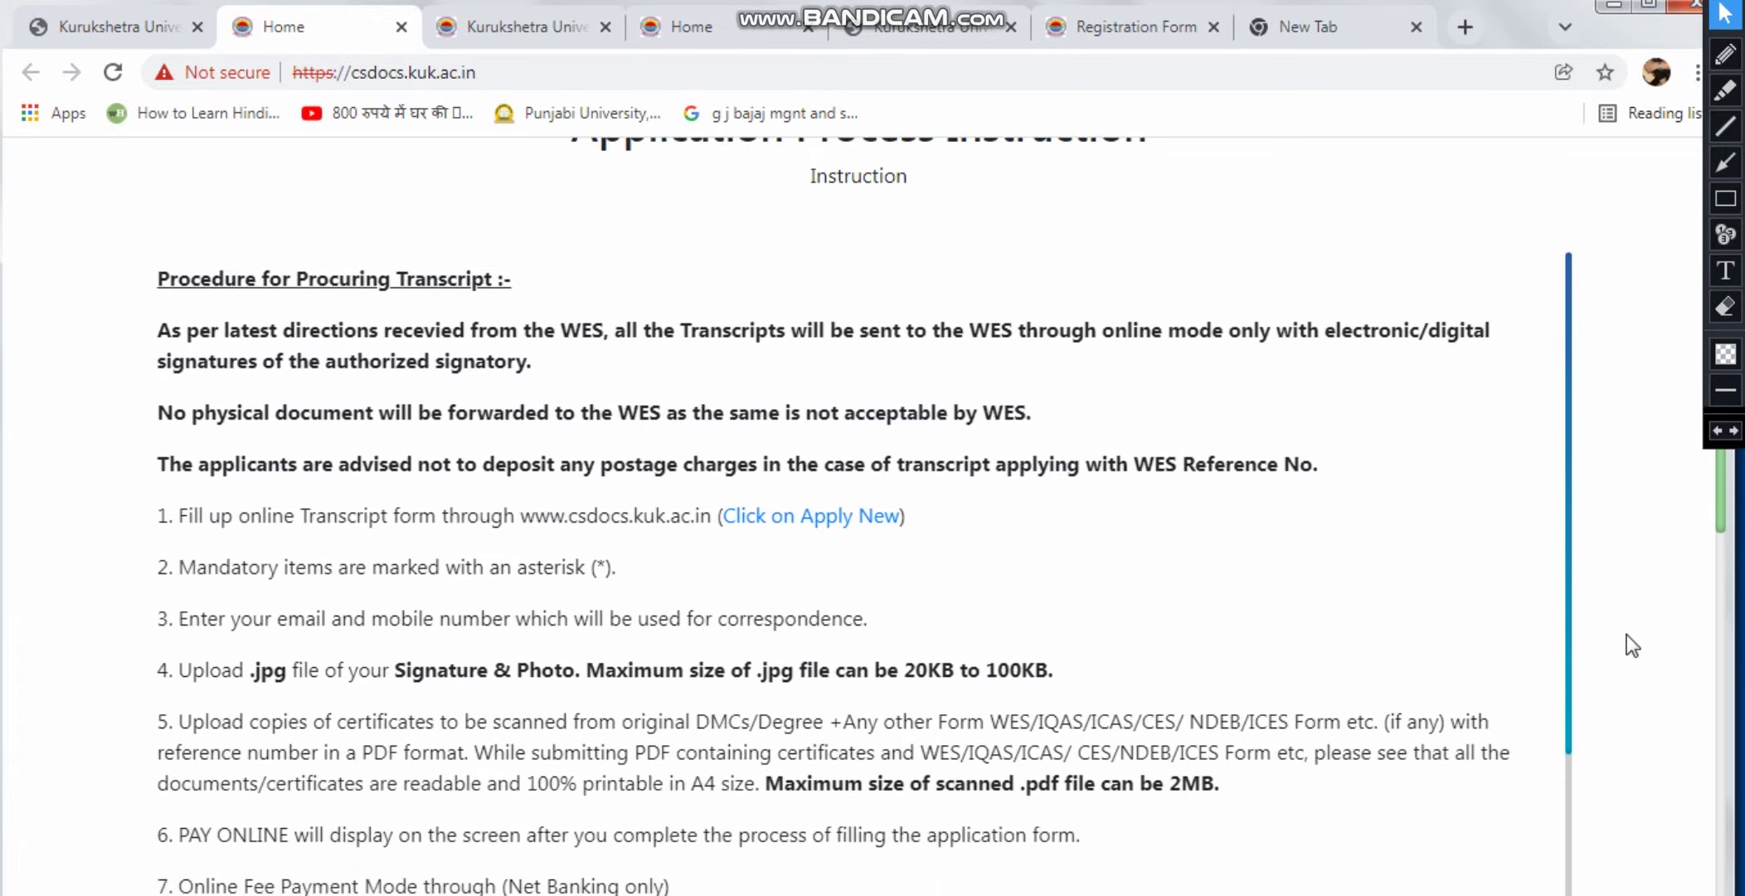
scroll(1621, 632, "down", 8)
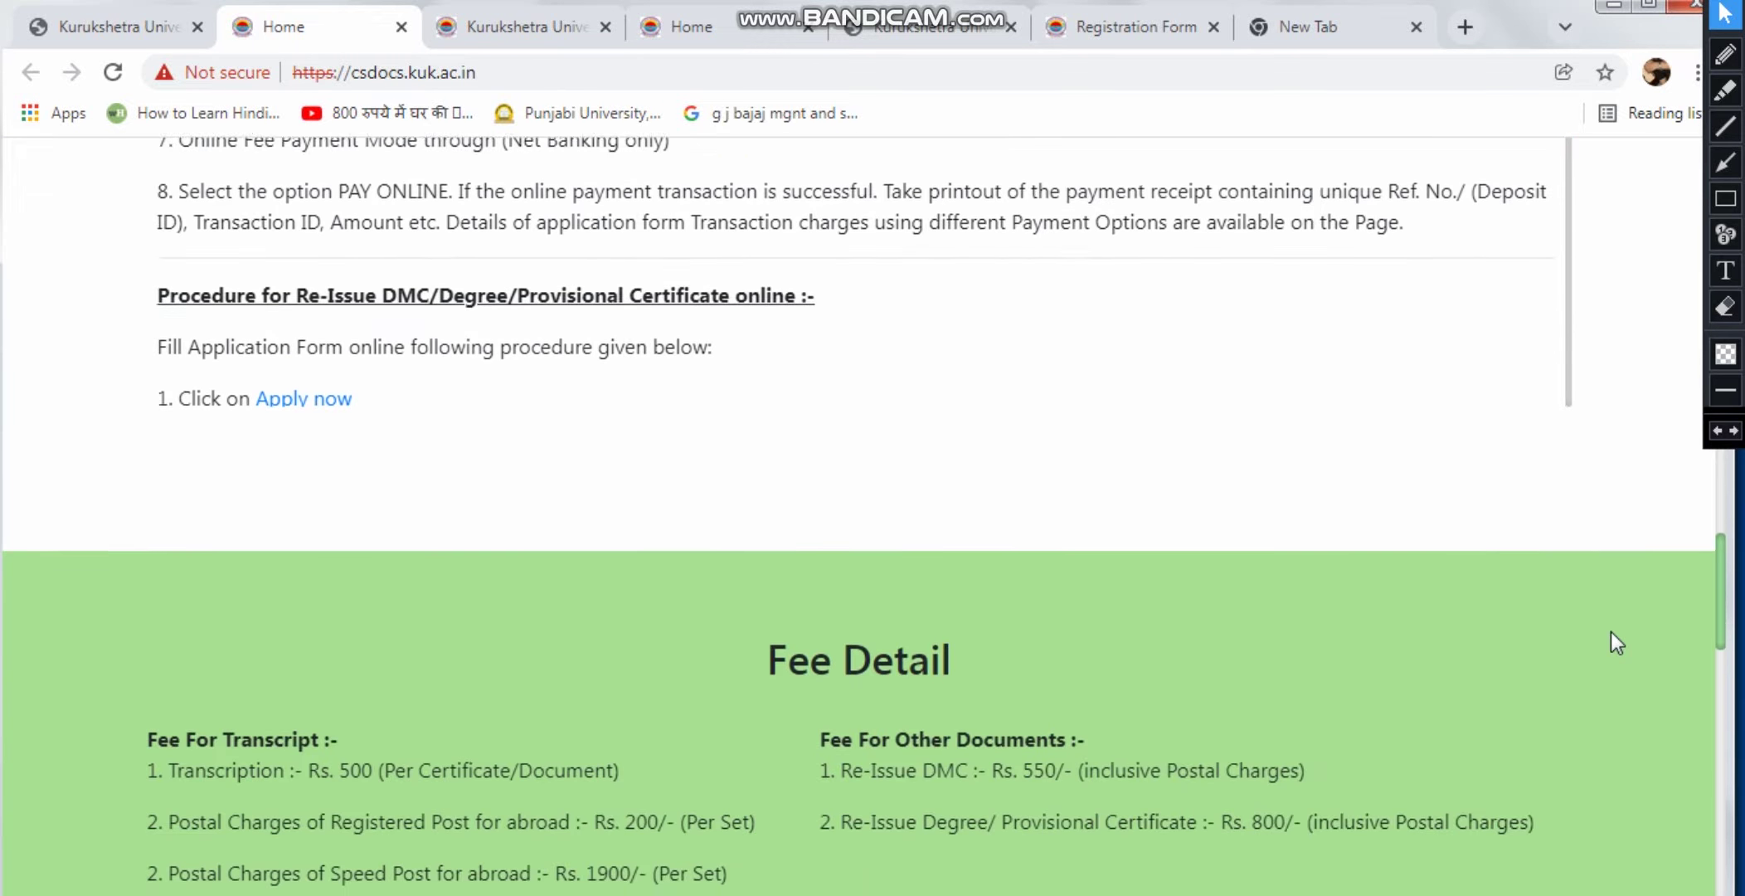
scroll(1533, 632, "up", 1)
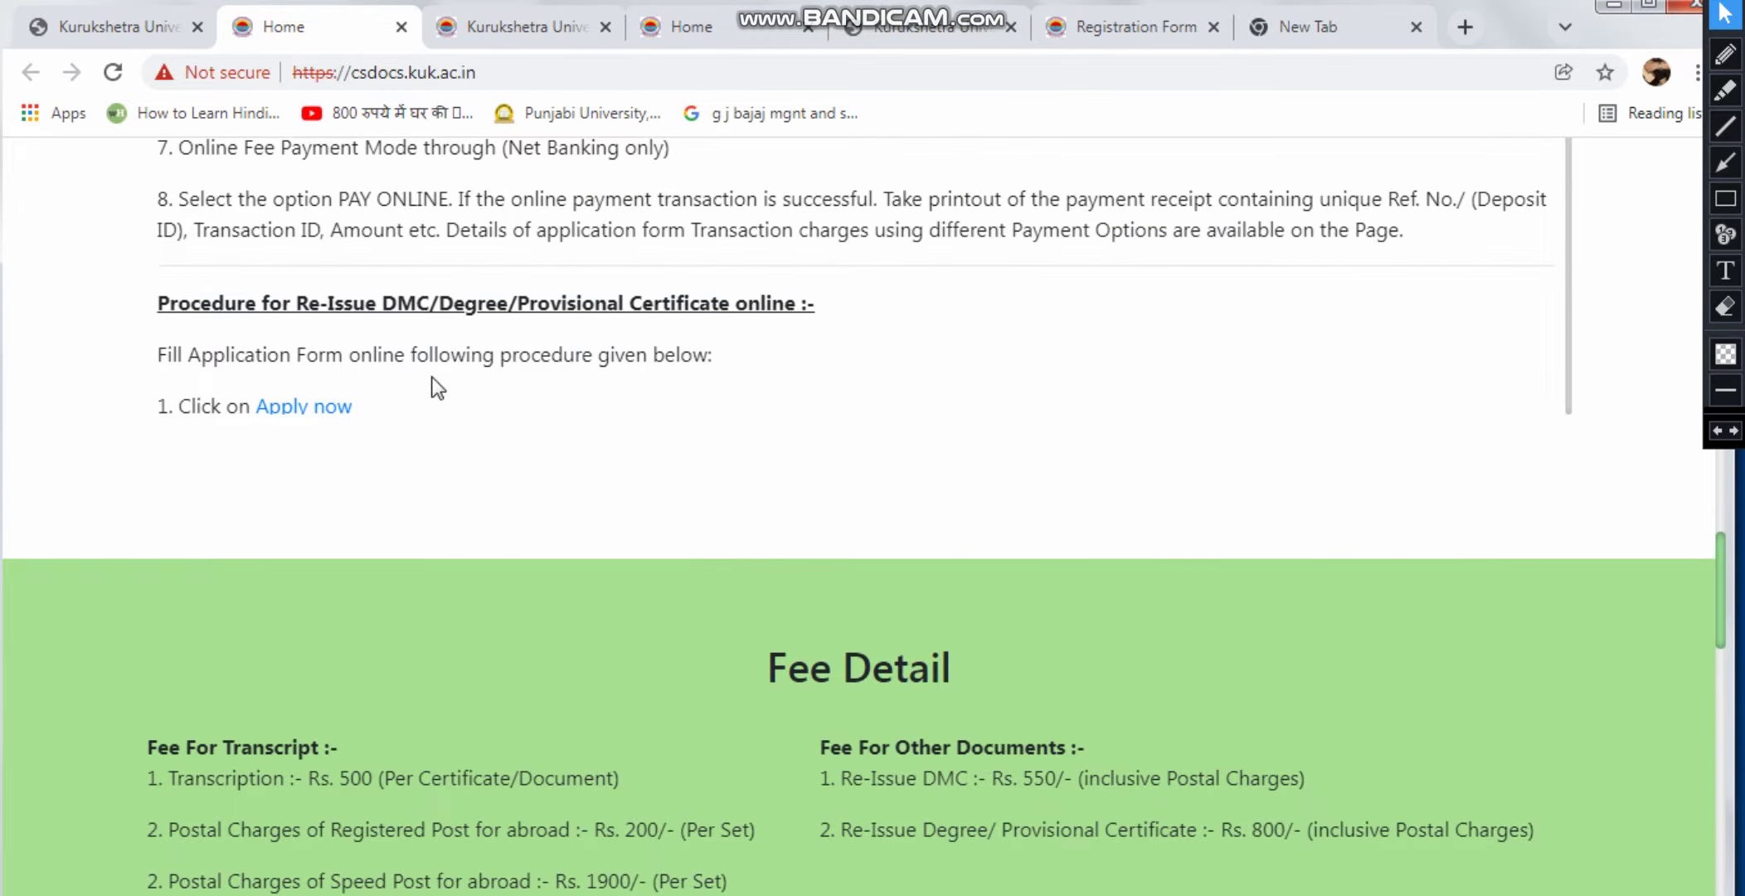
scroll(437, 387, "up", 9)
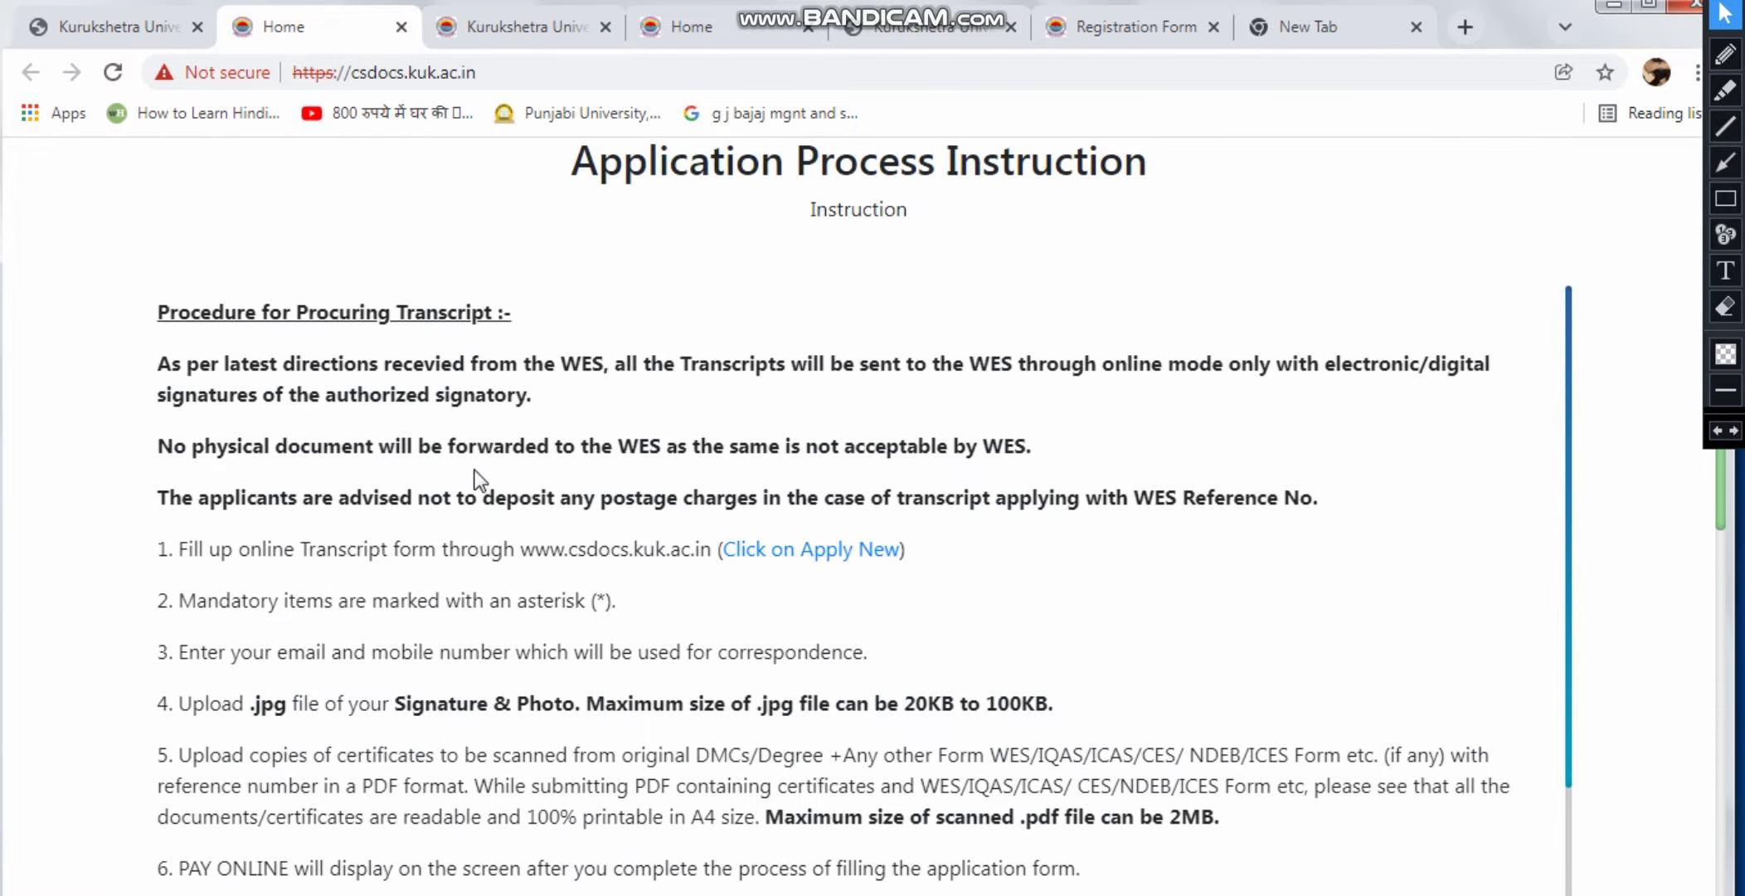
scroll(494, 446, "down", 1)
scroll(429, 464, "up", 3)
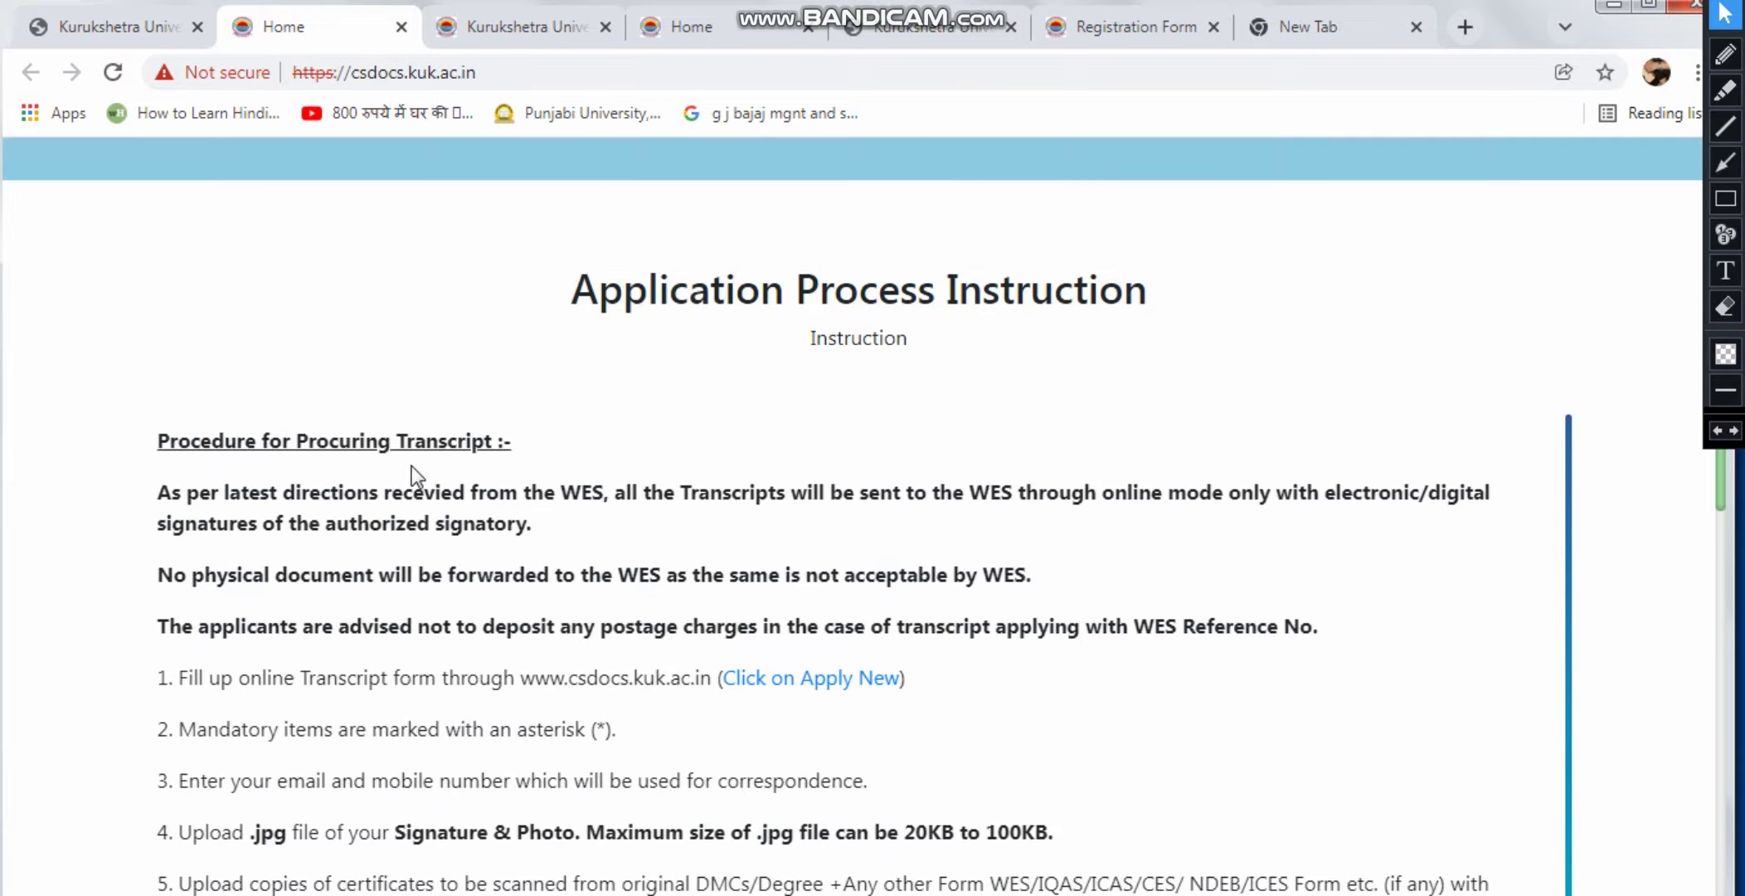
scroll(492, 467, "up", 5)
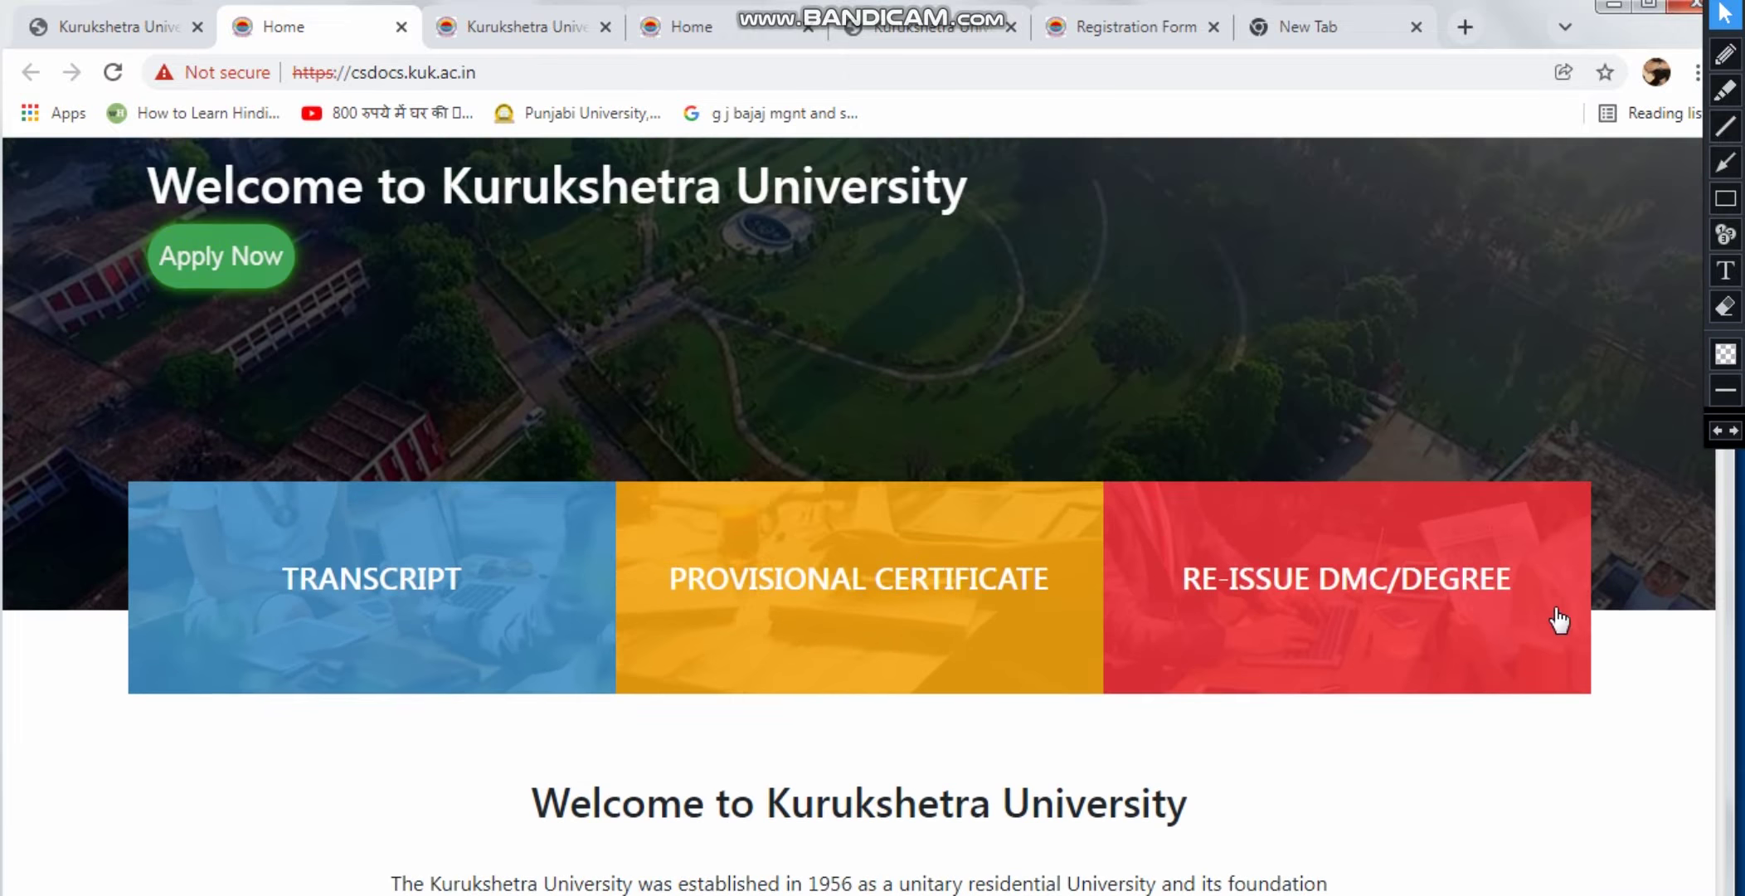
left_click(1364, 586)
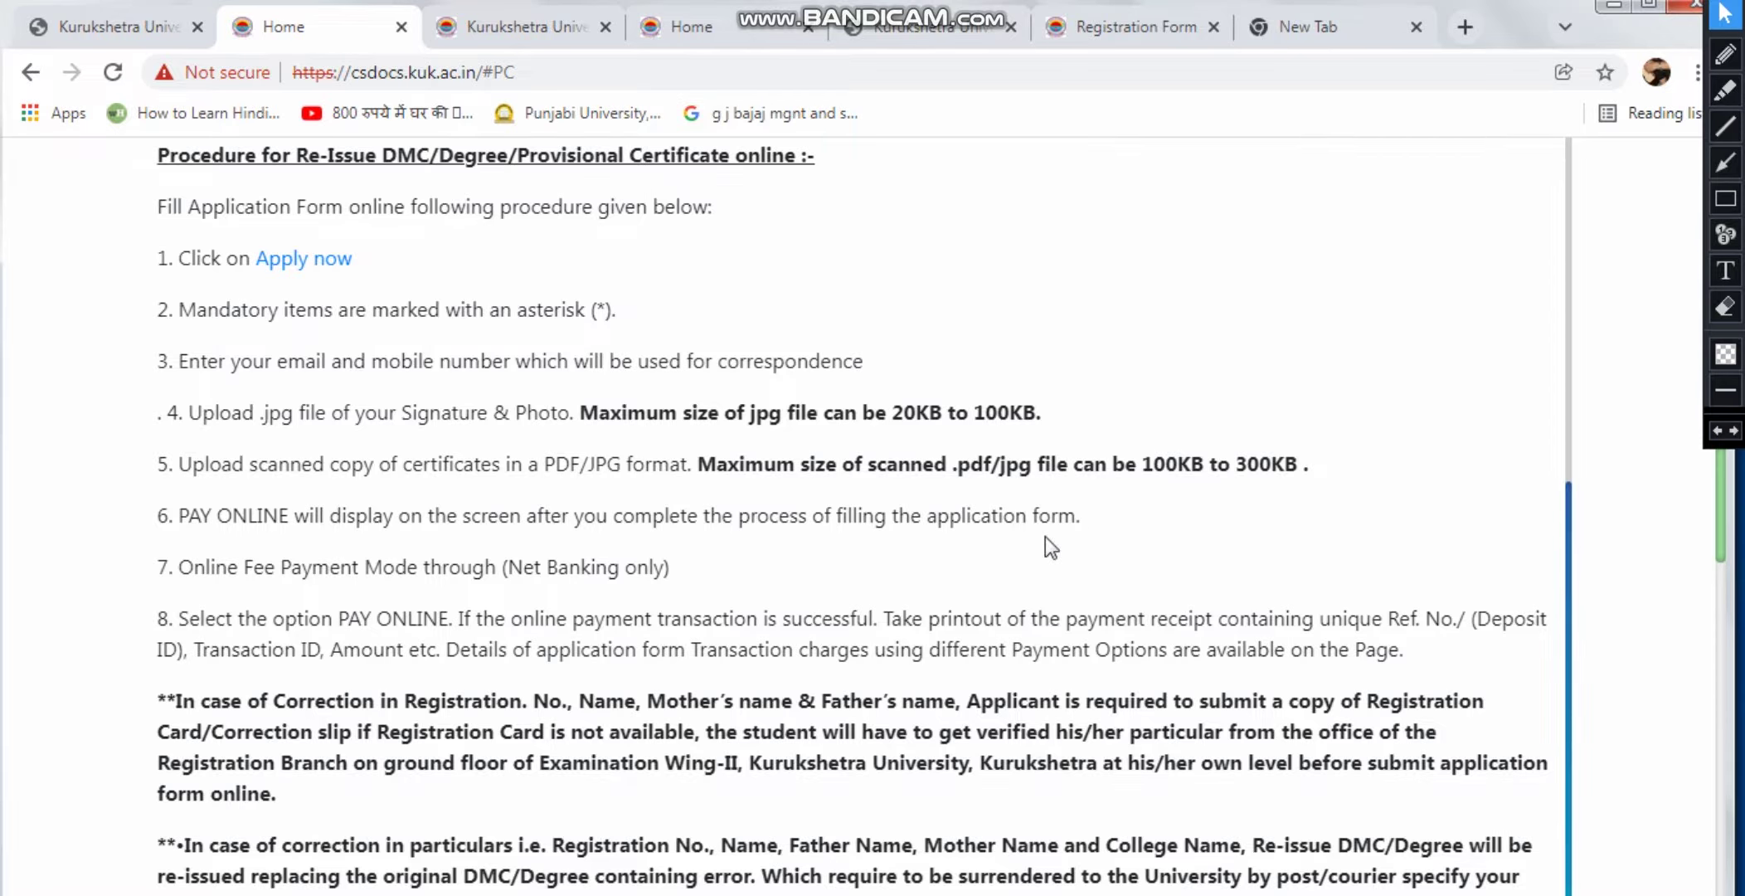
scroll(282, 581, "down", 3)
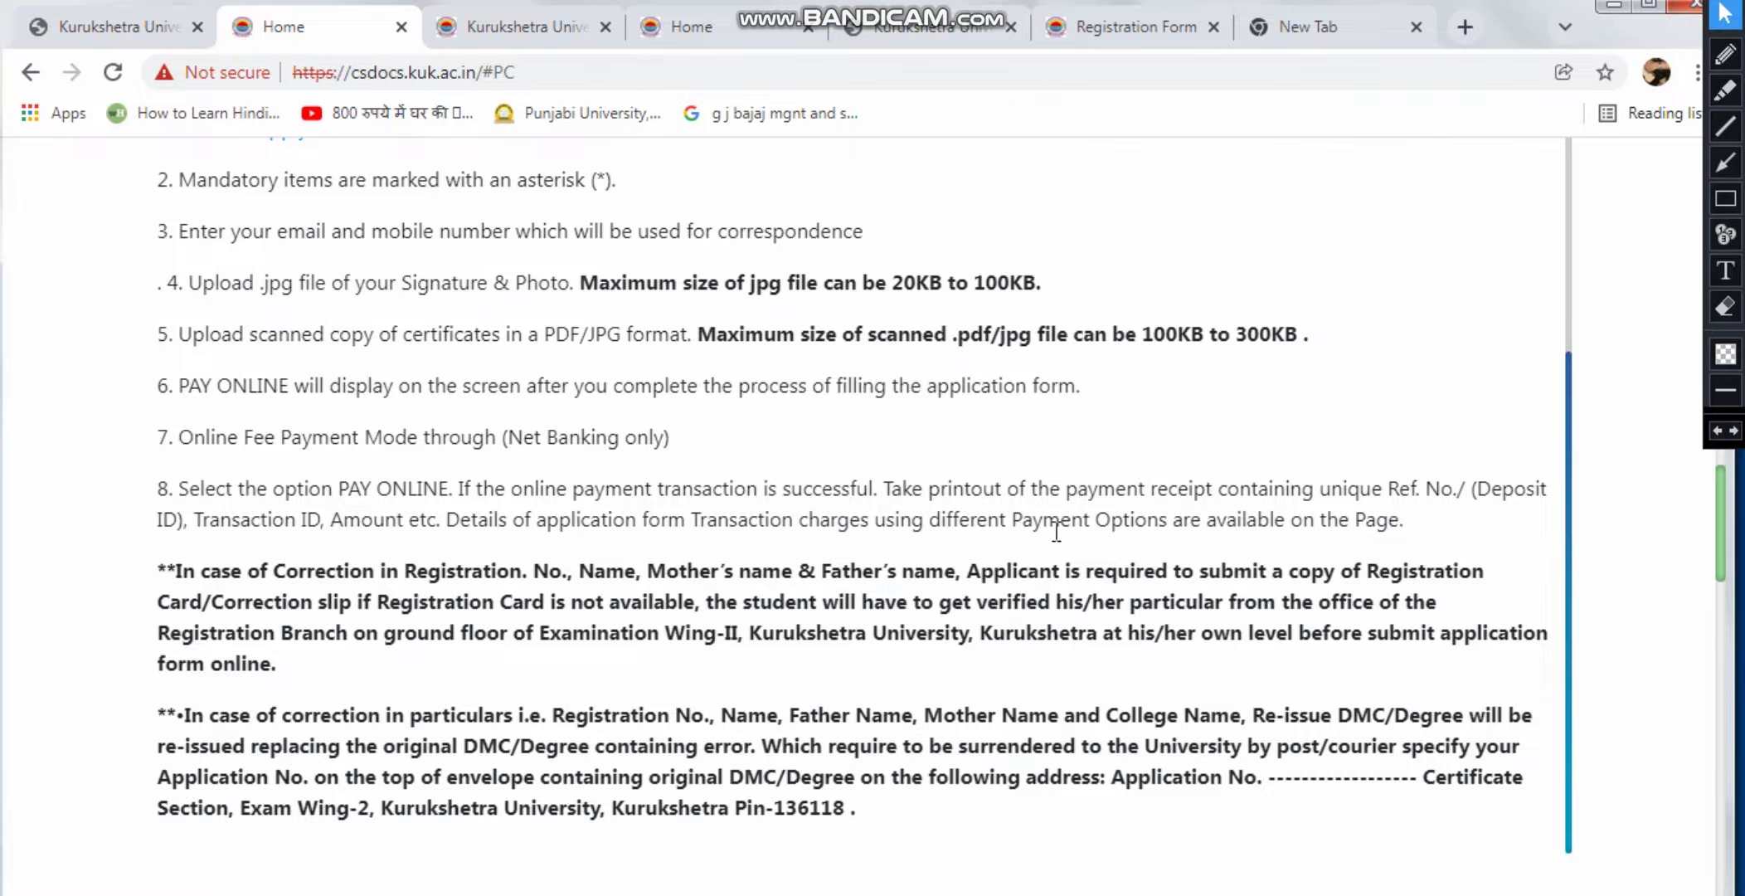
scroll(1022, 543, "down", 1)
scroll(1020, 543, "up", 1)
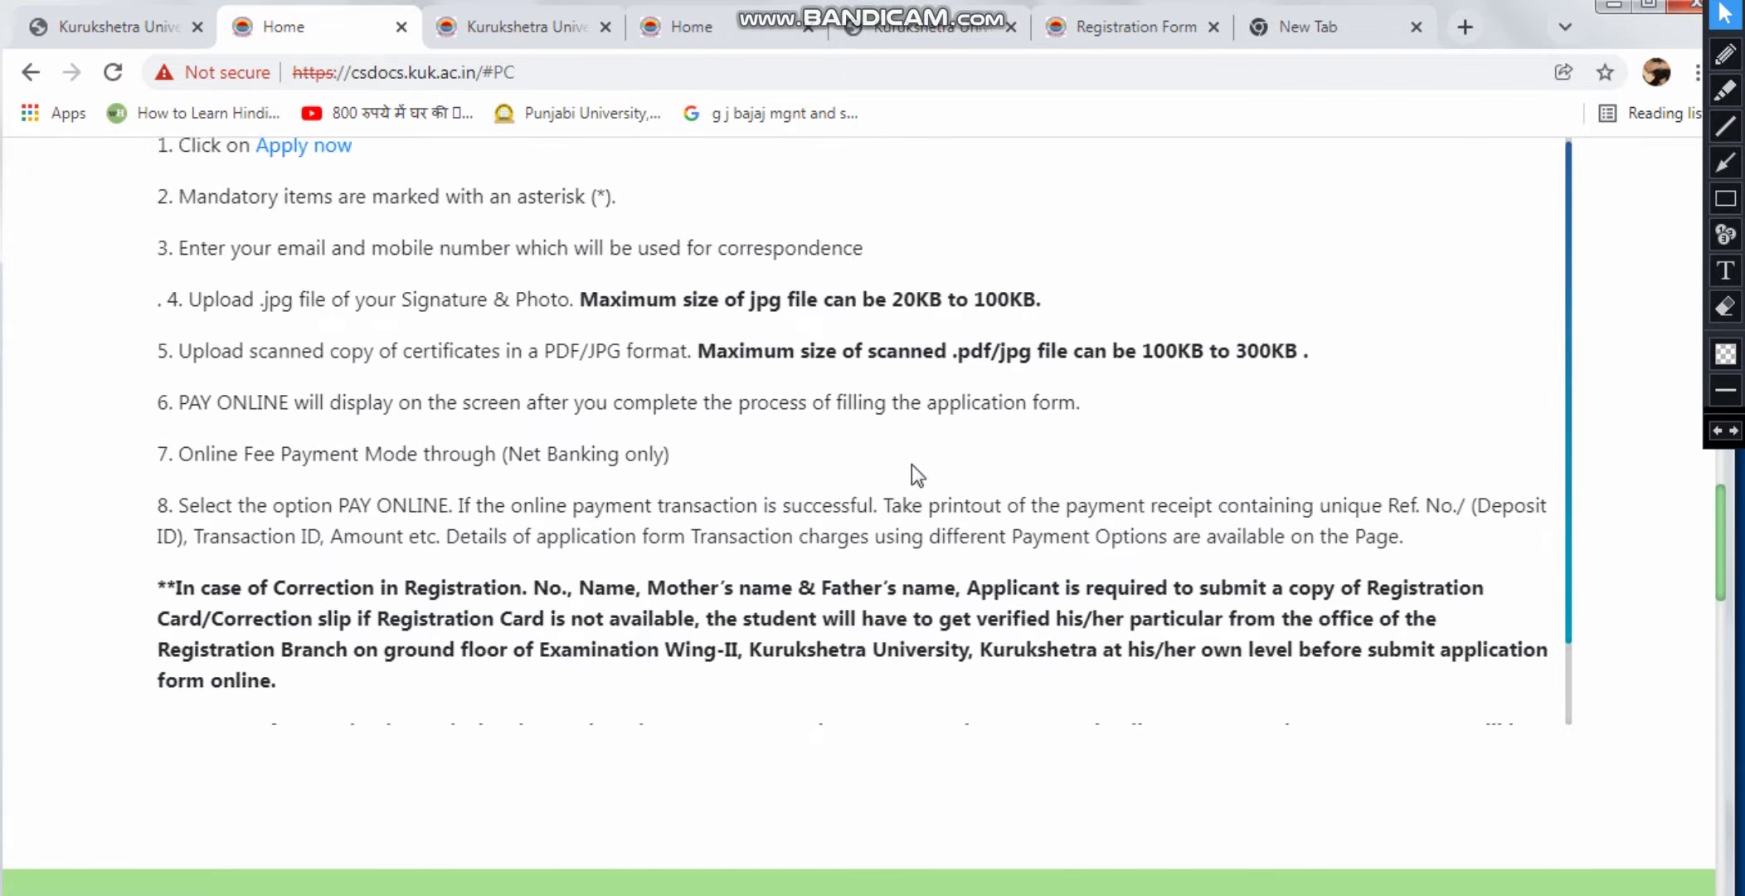
scroll(947, 394, "up", 6)
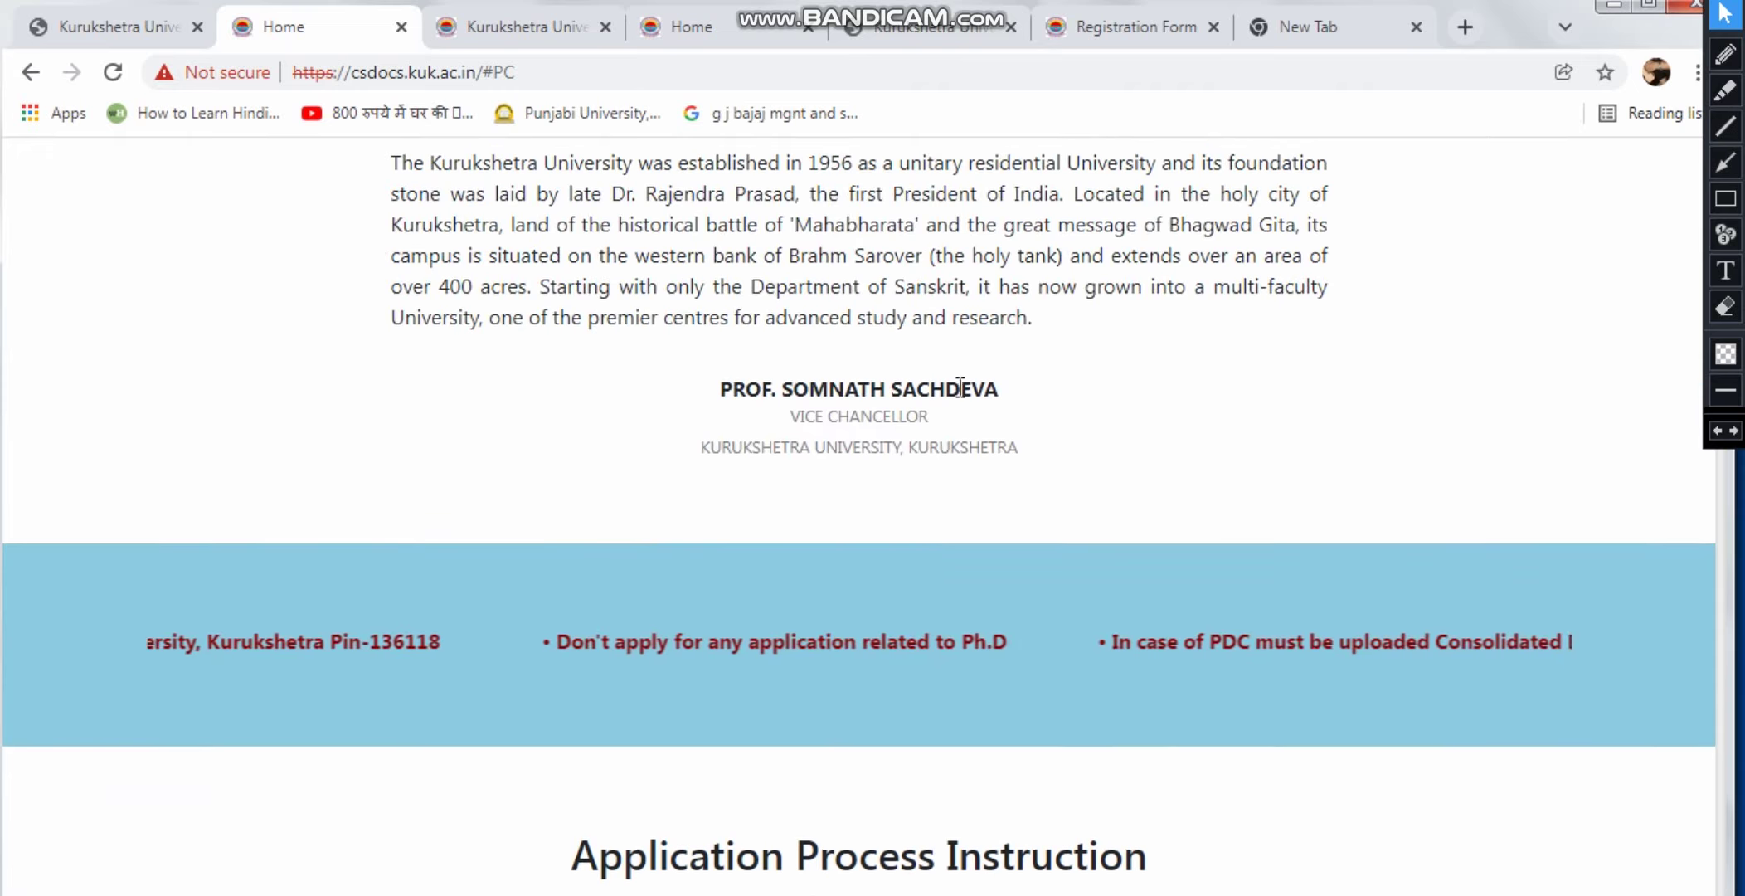
scroll(961, 398, "up", 8)
scroll(1327, 597, "down", 2)
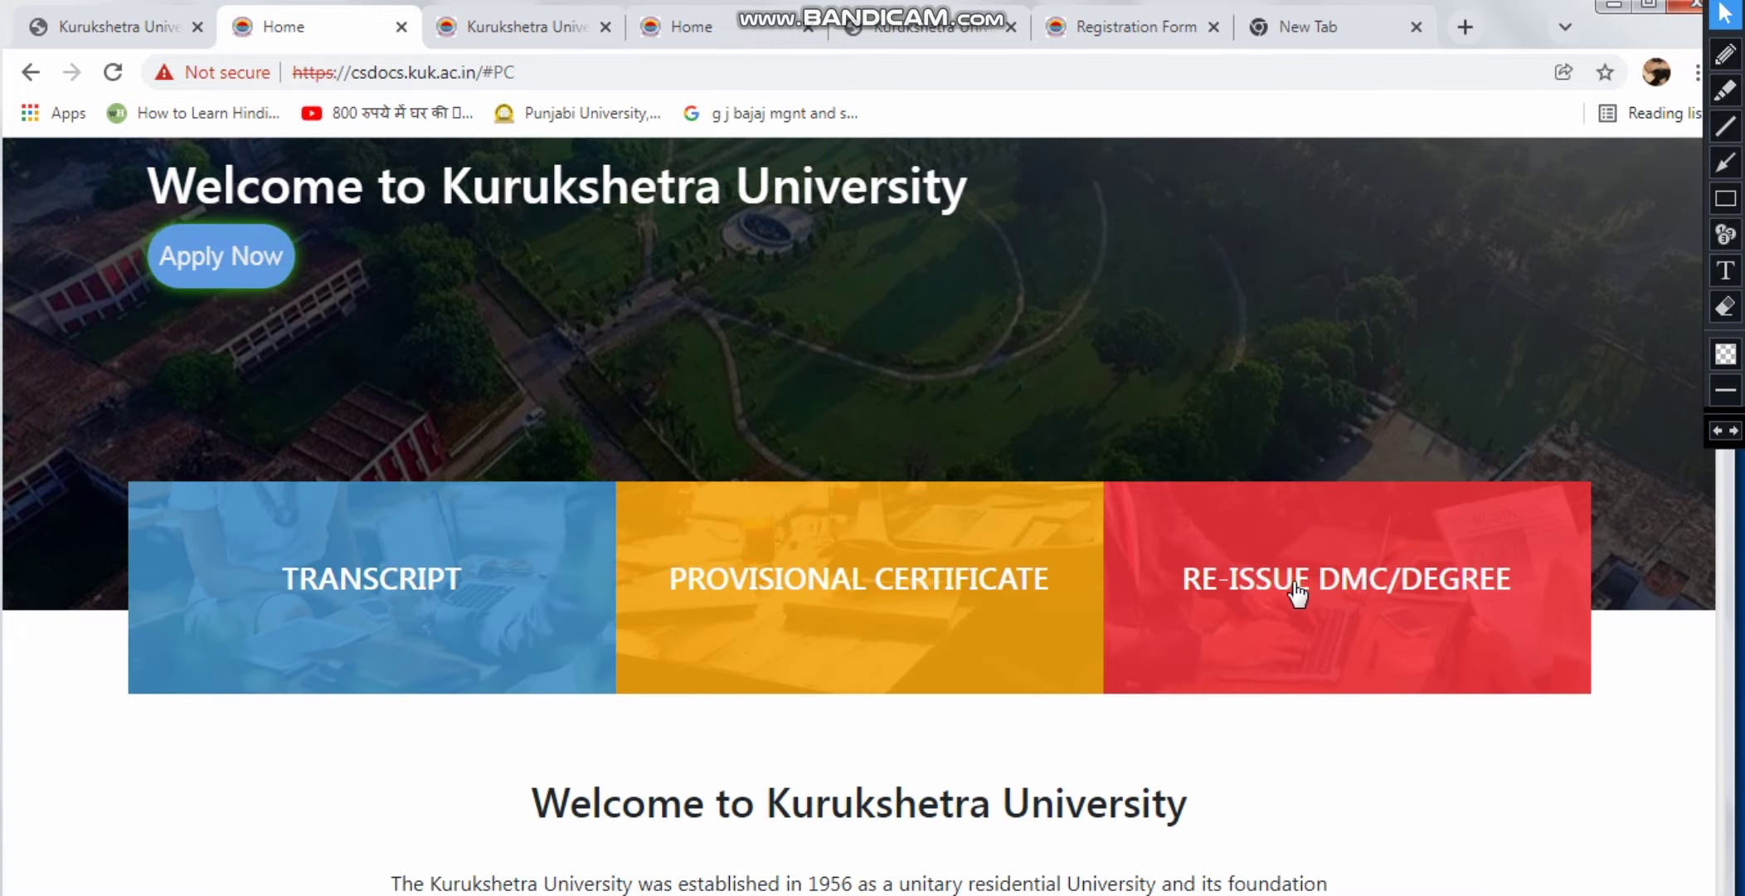
left_click(1286, 578)
scroll(1229, 580, "down", 3)
scroll(896, 479, "up", 7)
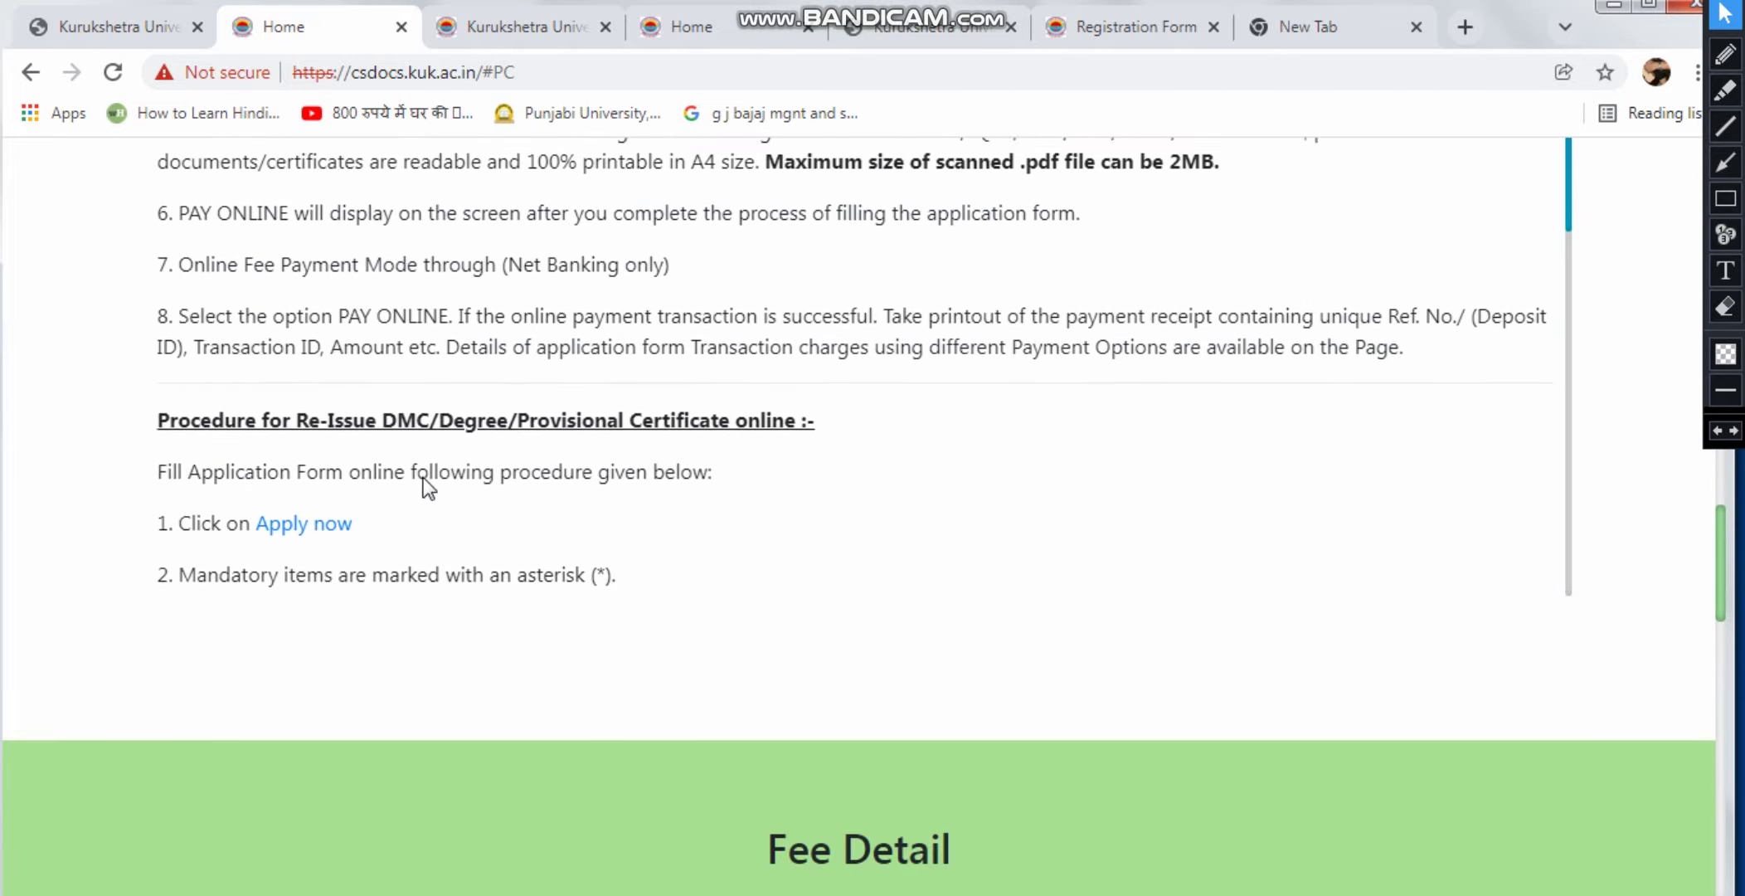
scroll(348, 505, "down", 3)
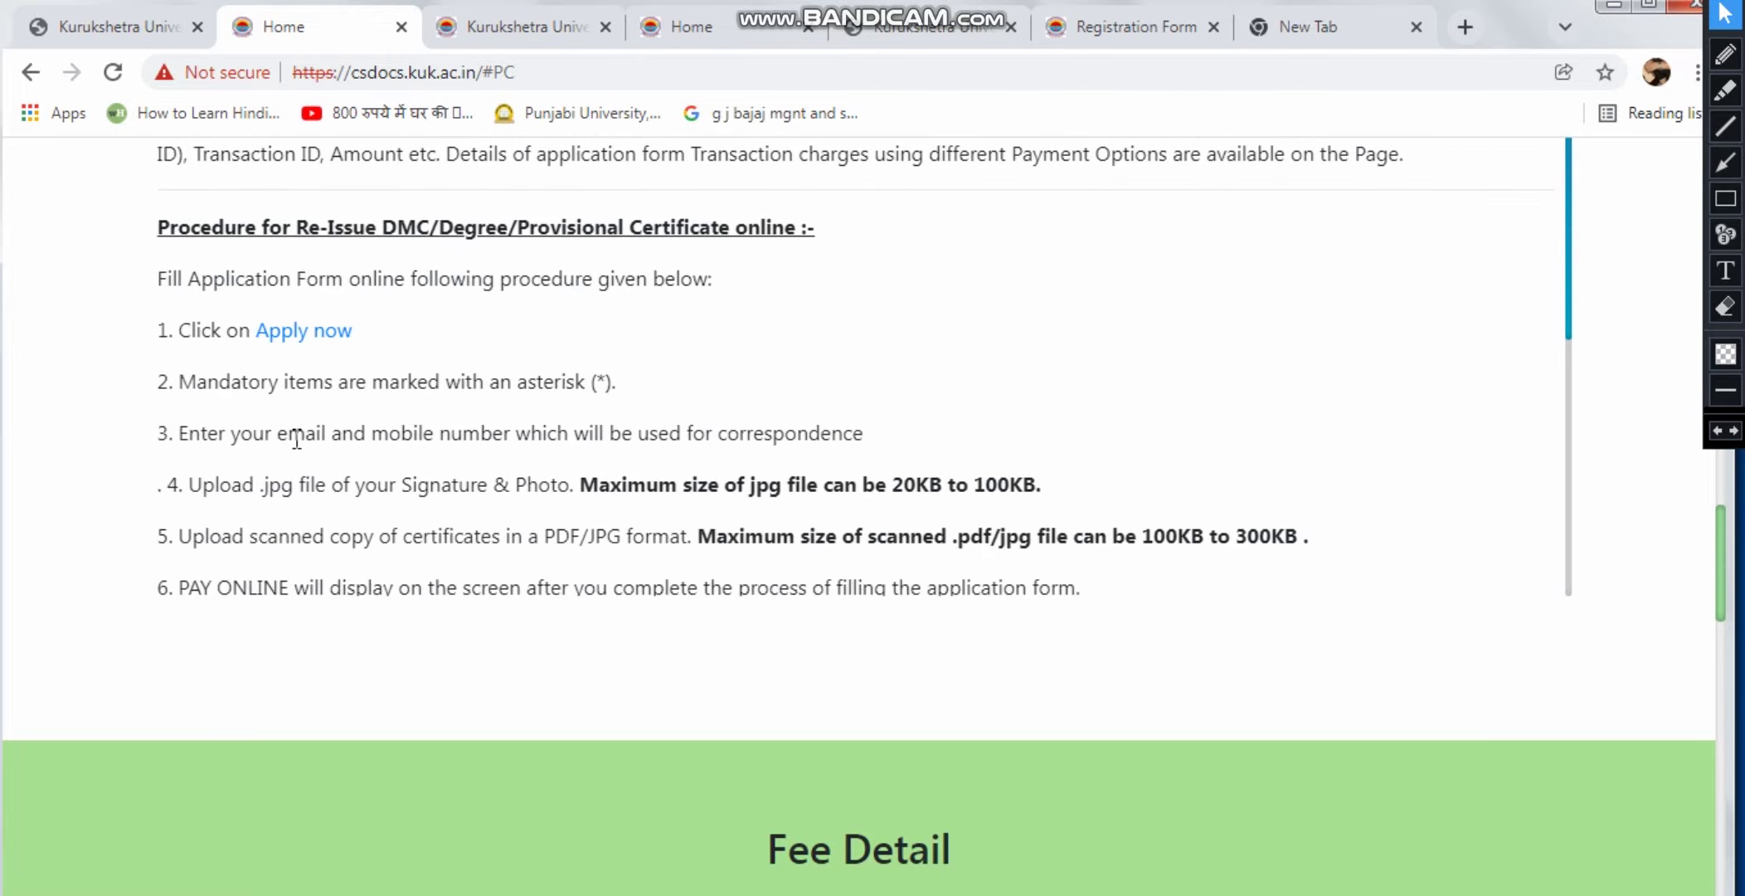
Go from the re-issue login page to the empty Sign Up registration form
left_click(286, 332)
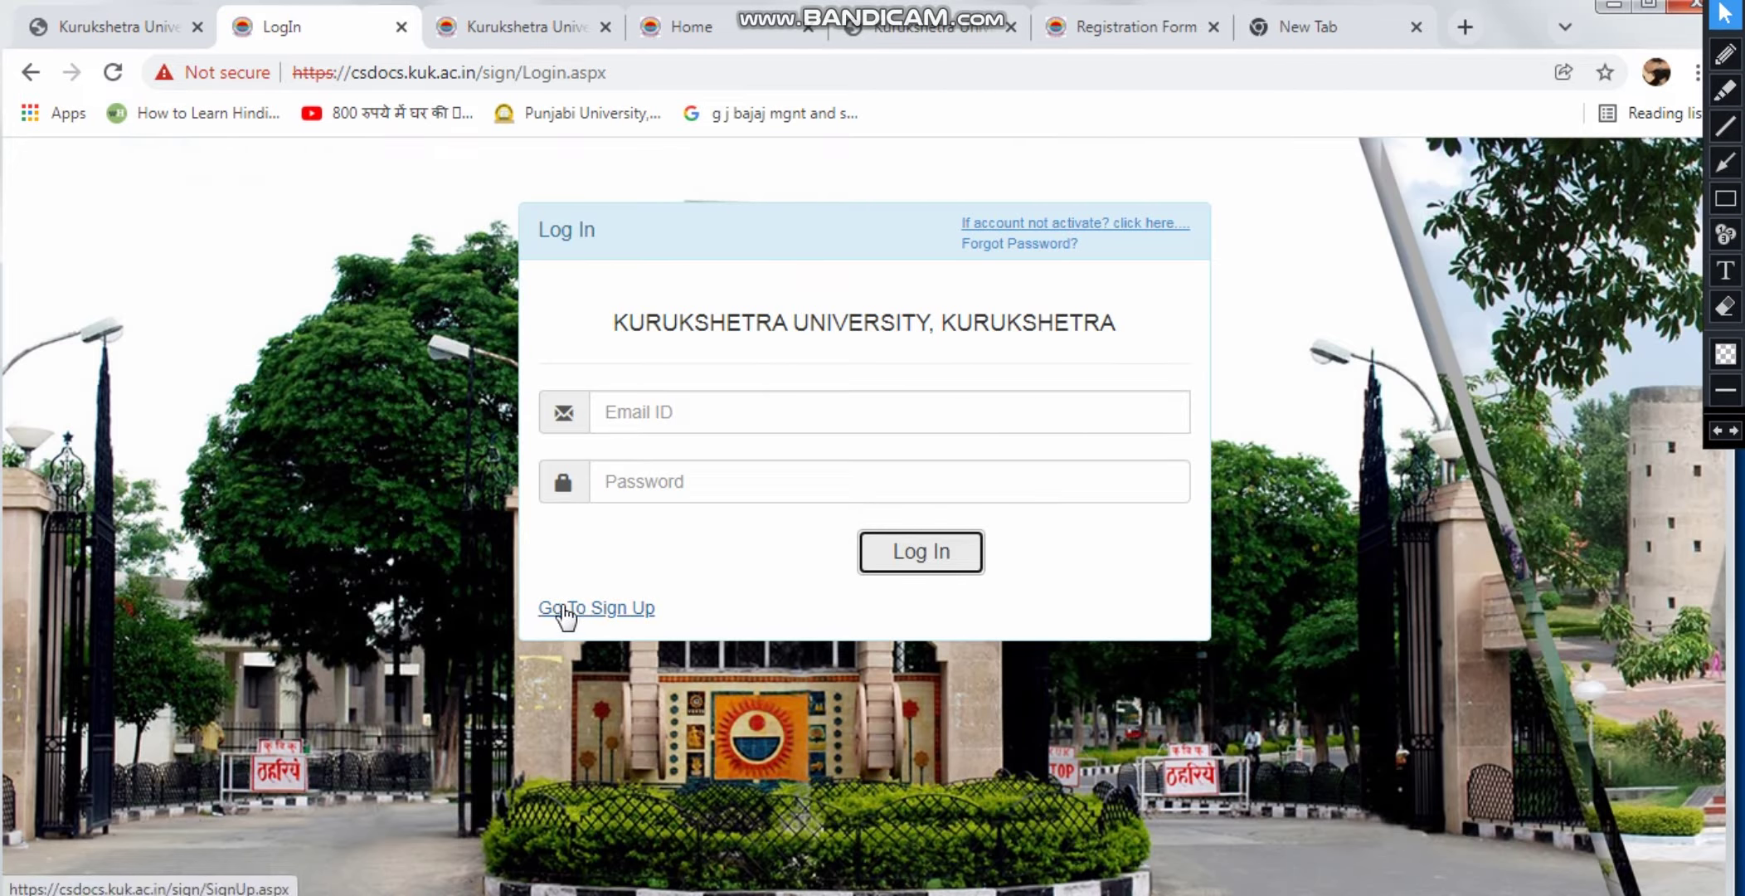
left_click(670, 413)
left_click(664, 481)
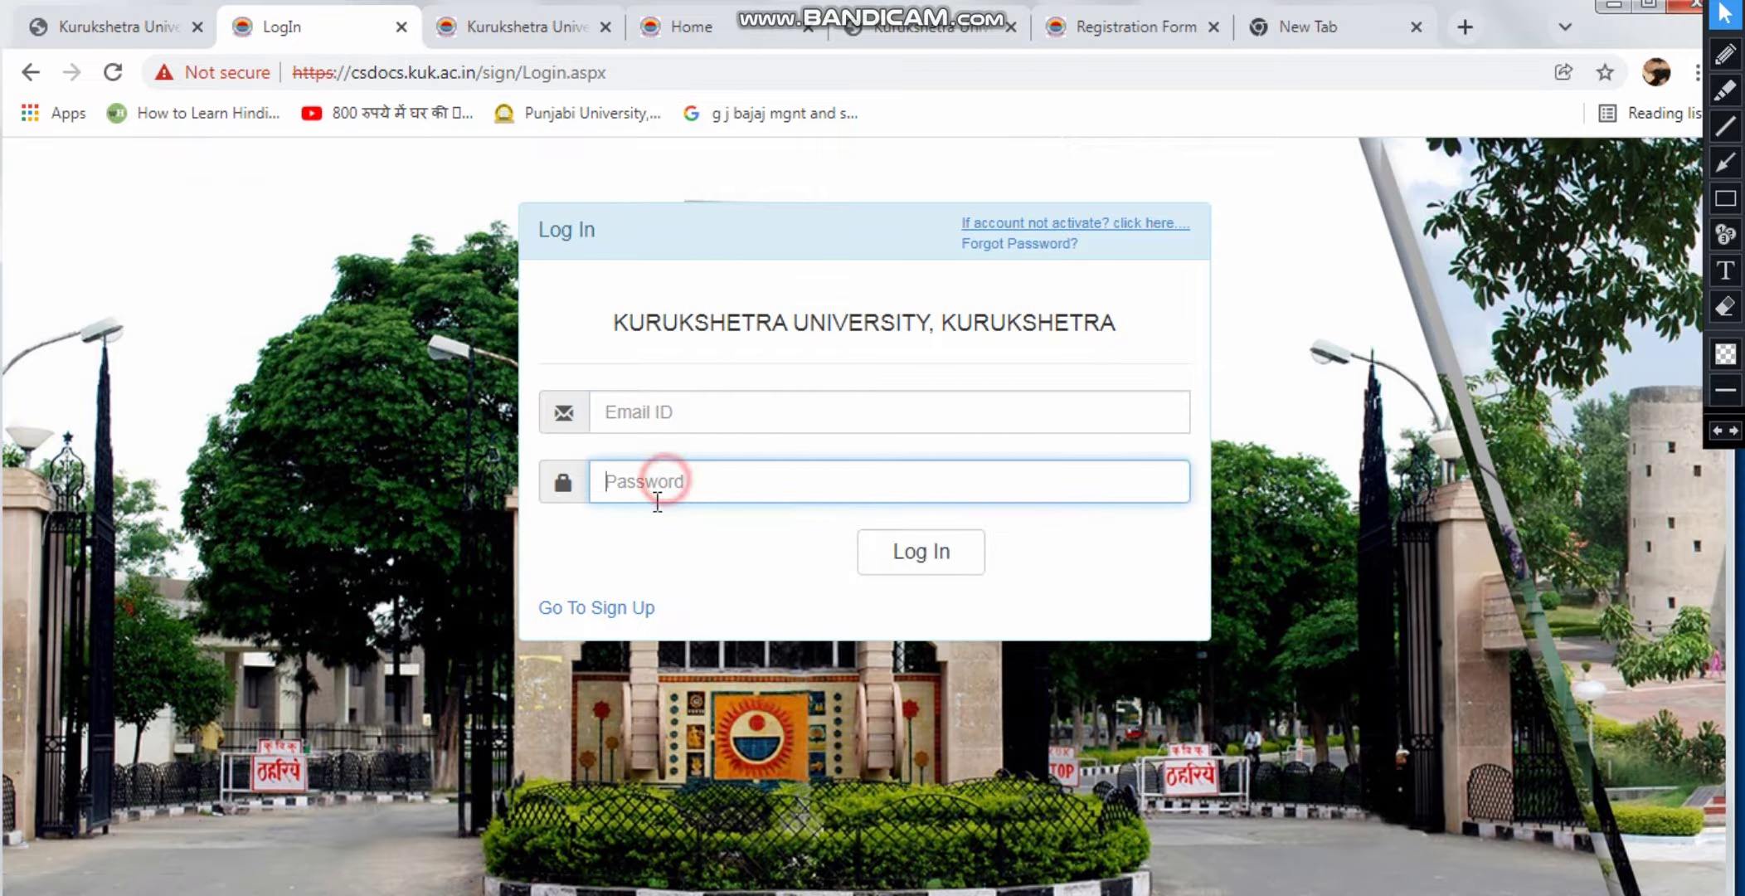
left_click(615, 609)
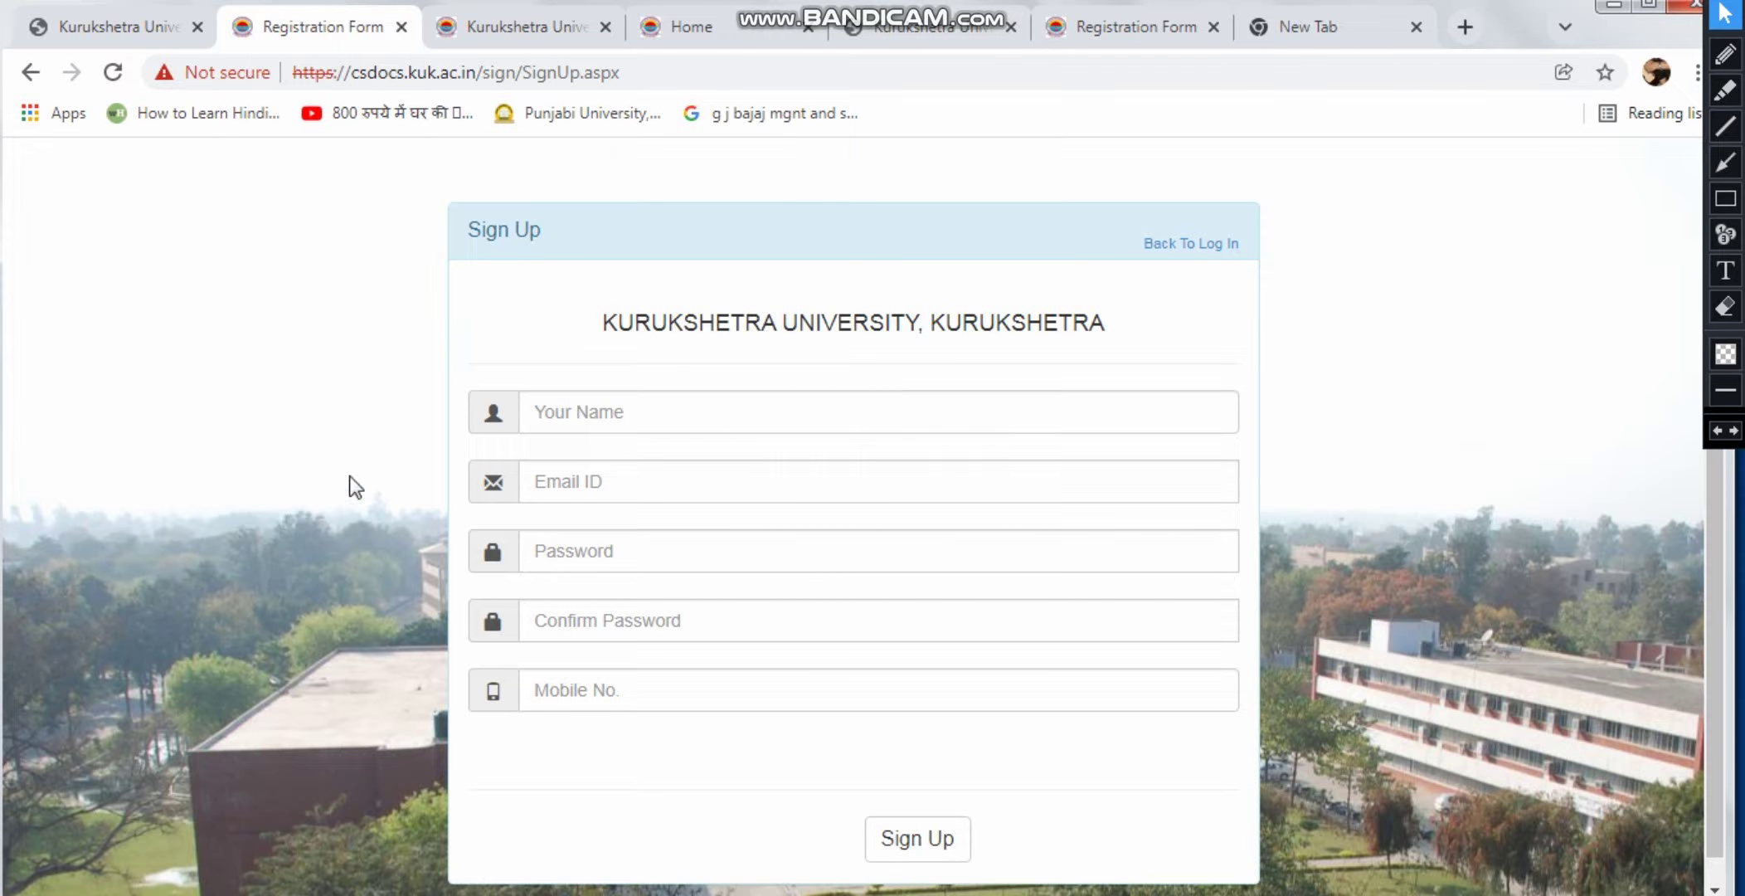
Return to the login page, then settle on the logged-in student dashboard tab
left_click(1215, 244)
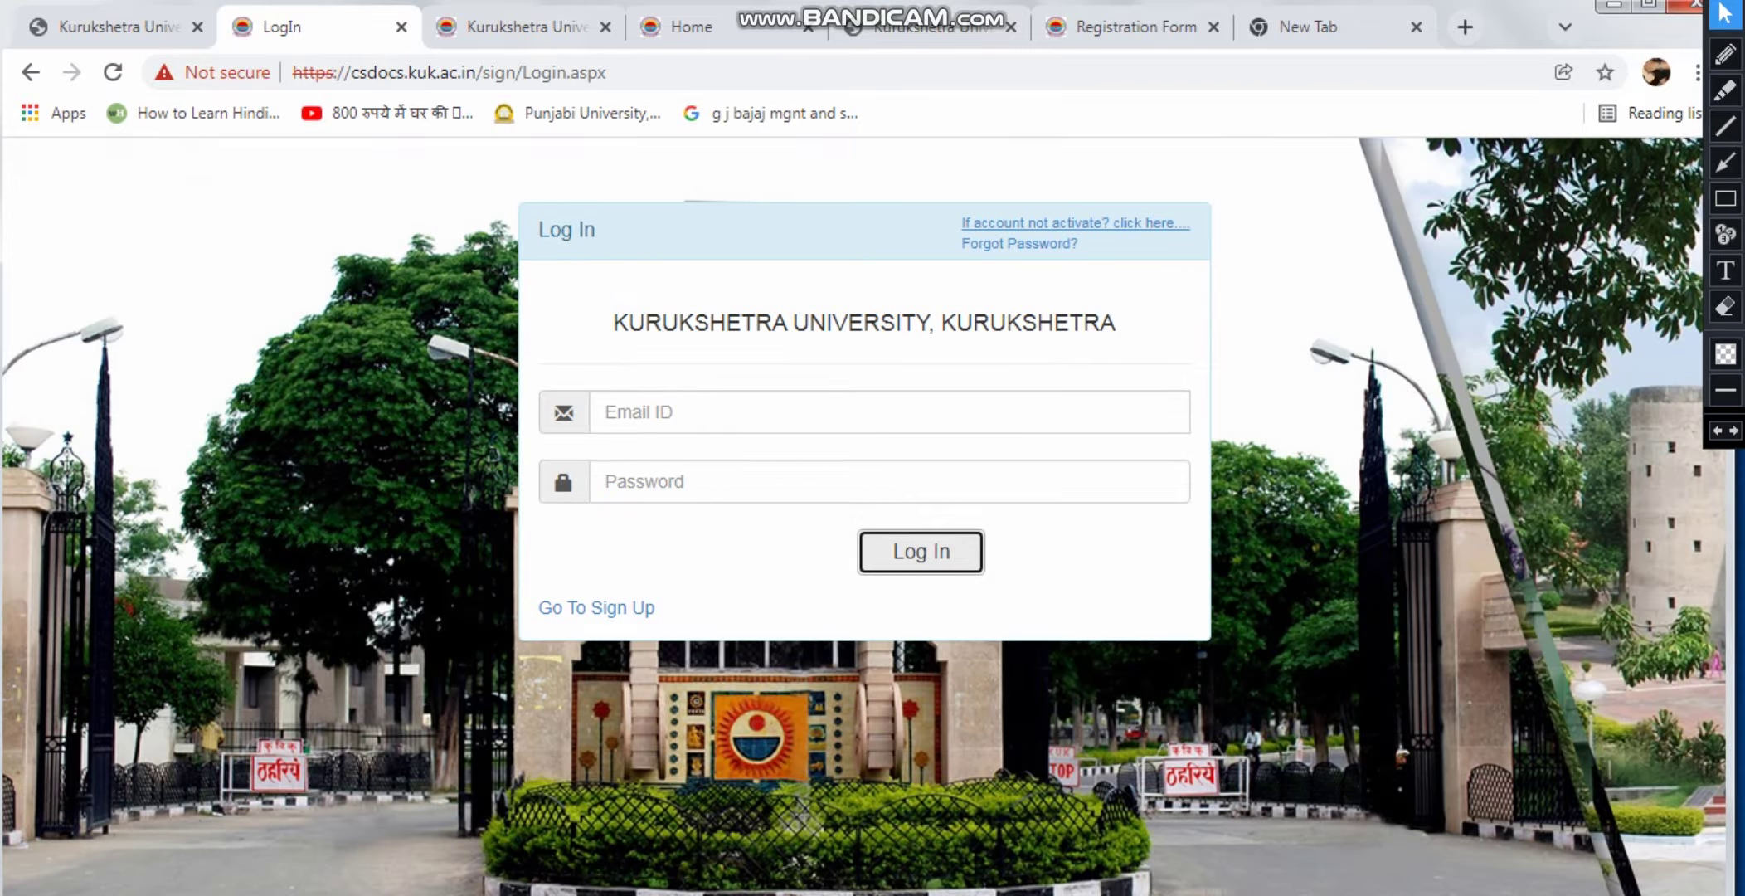
left_click(510, 29)
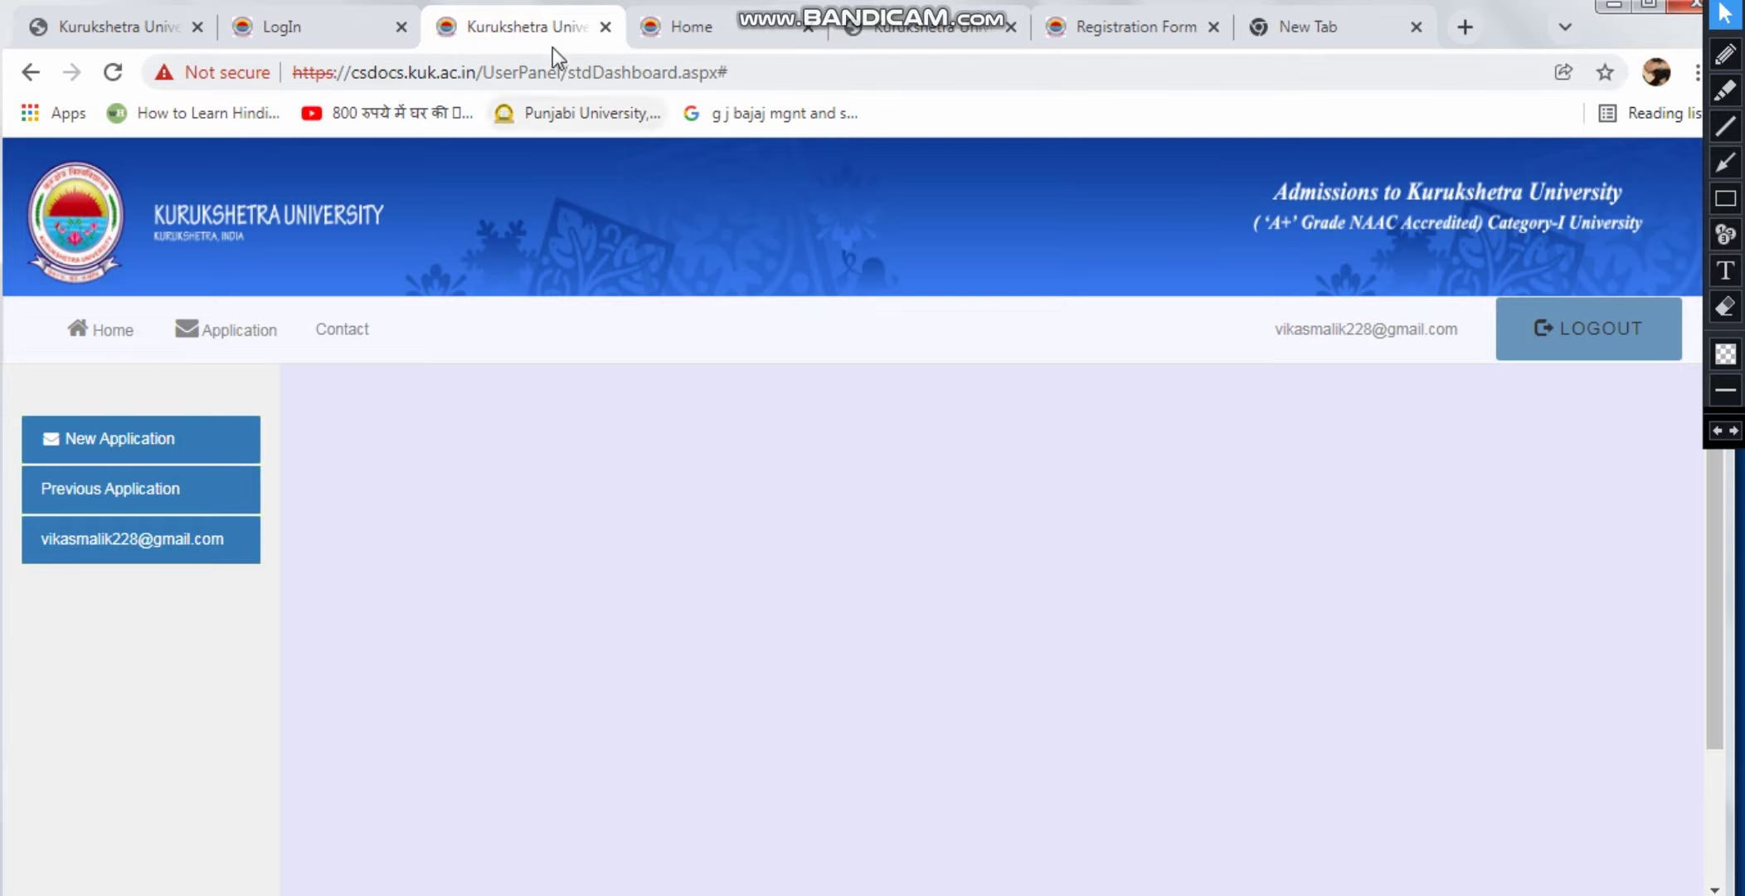
left_click(360, 21)
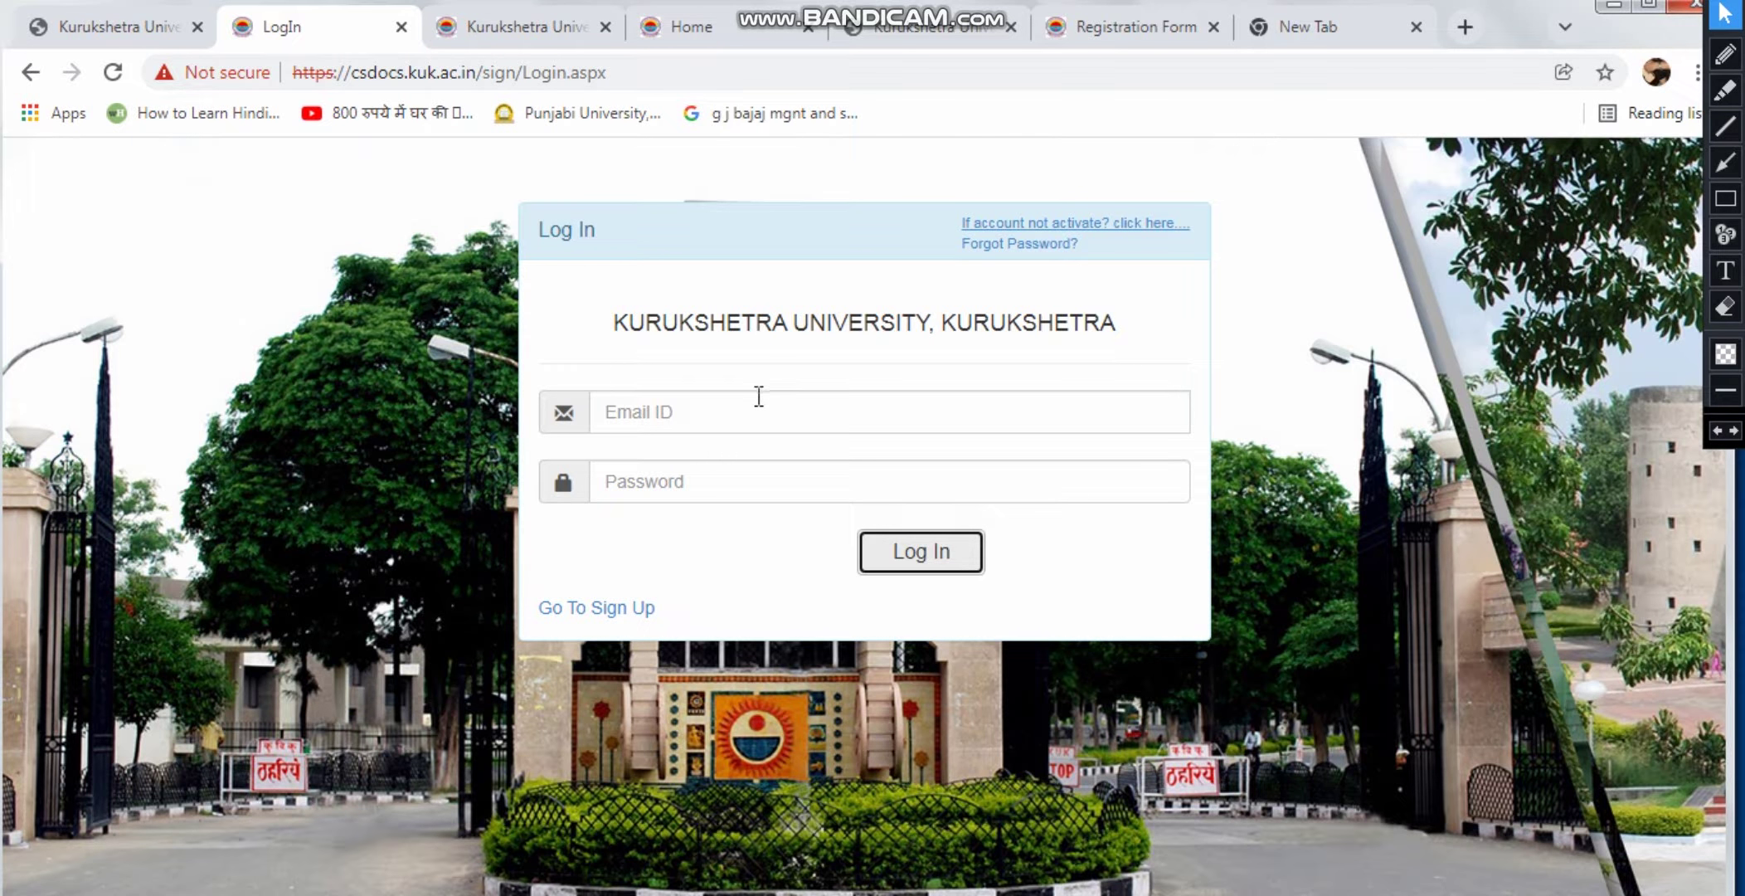
left_click(522, 28)
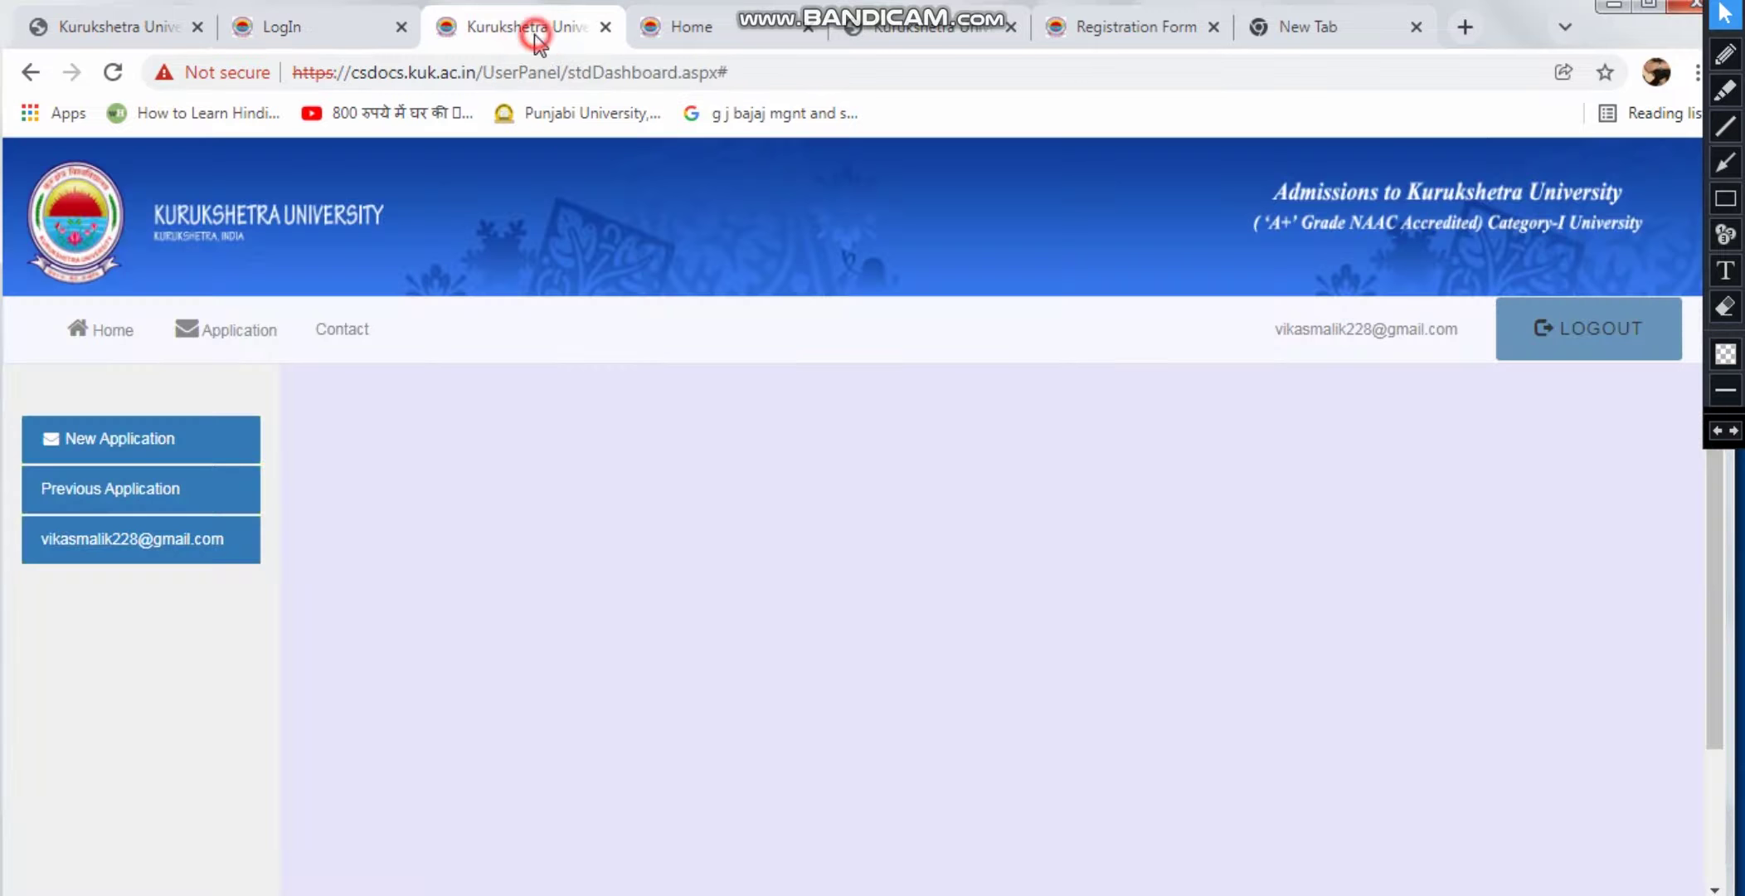
scroll(1347, 511, "down", 2)
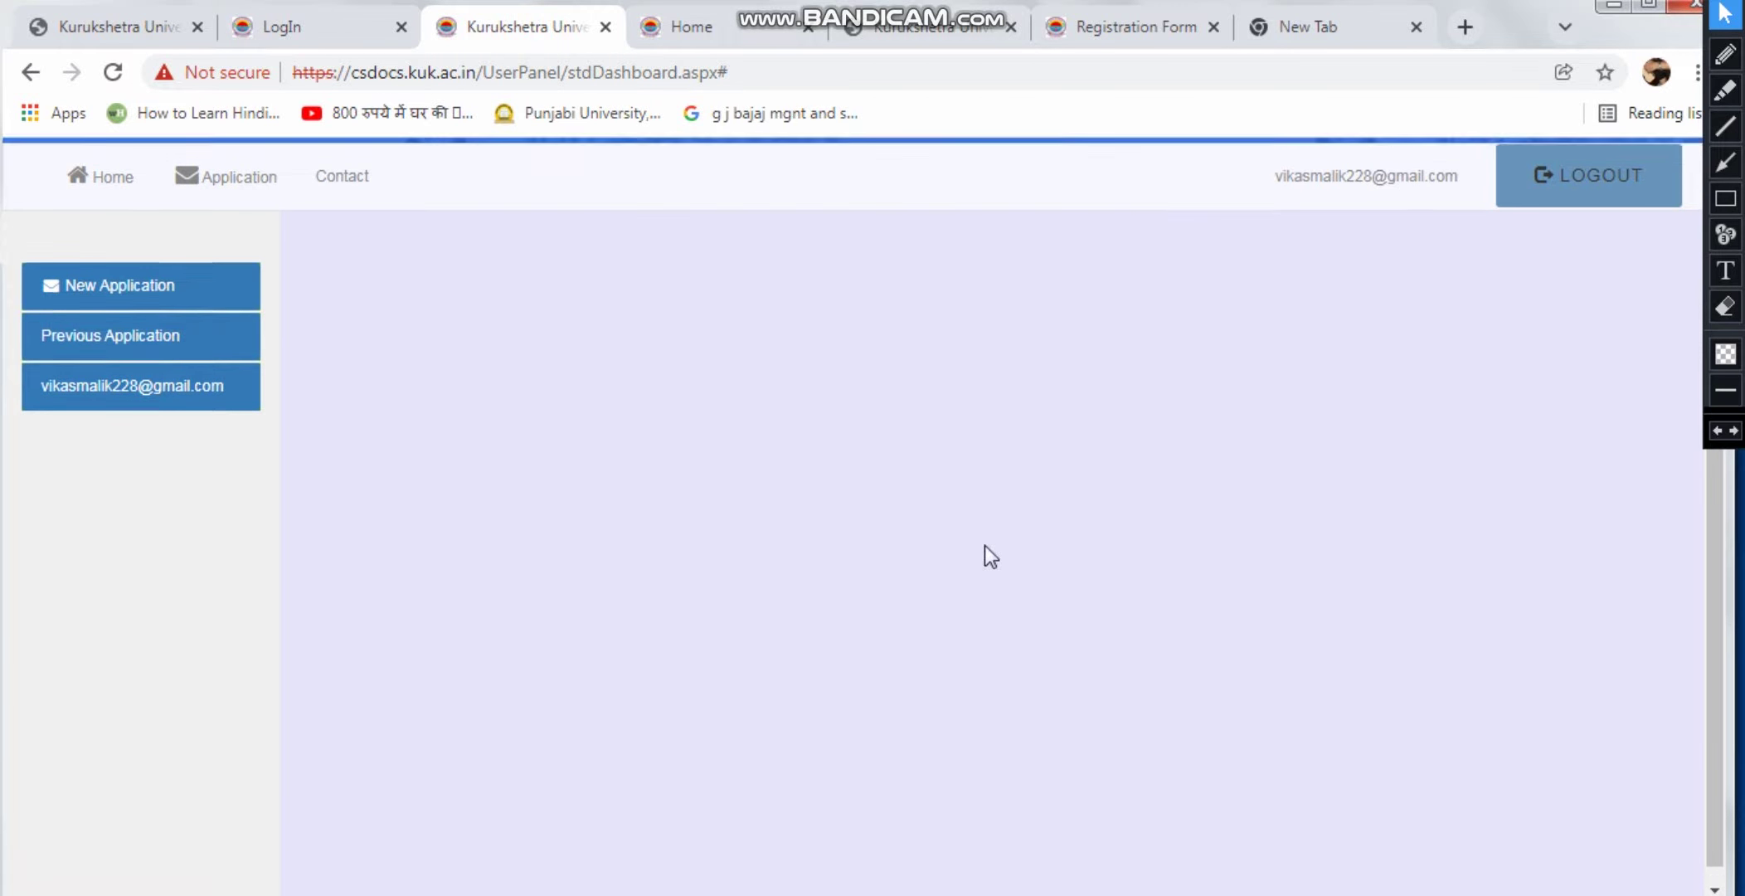
scroll(871, 551, "up", 2)
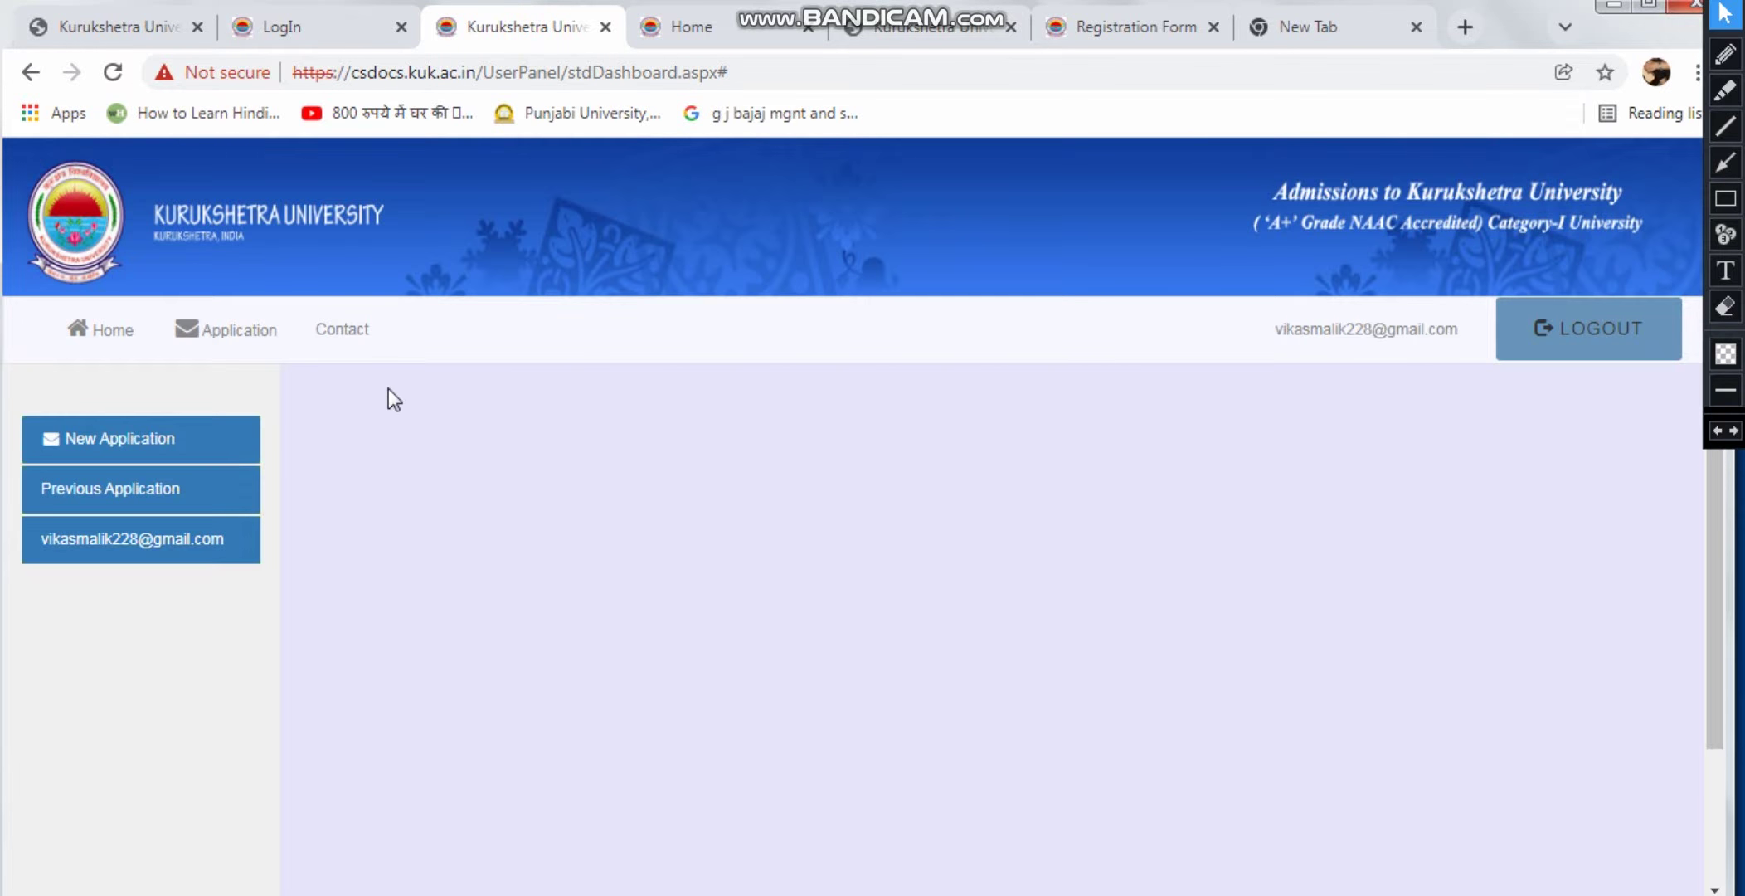
Start a new application to reach the empty Basic Detail form
left_click(83, 437)
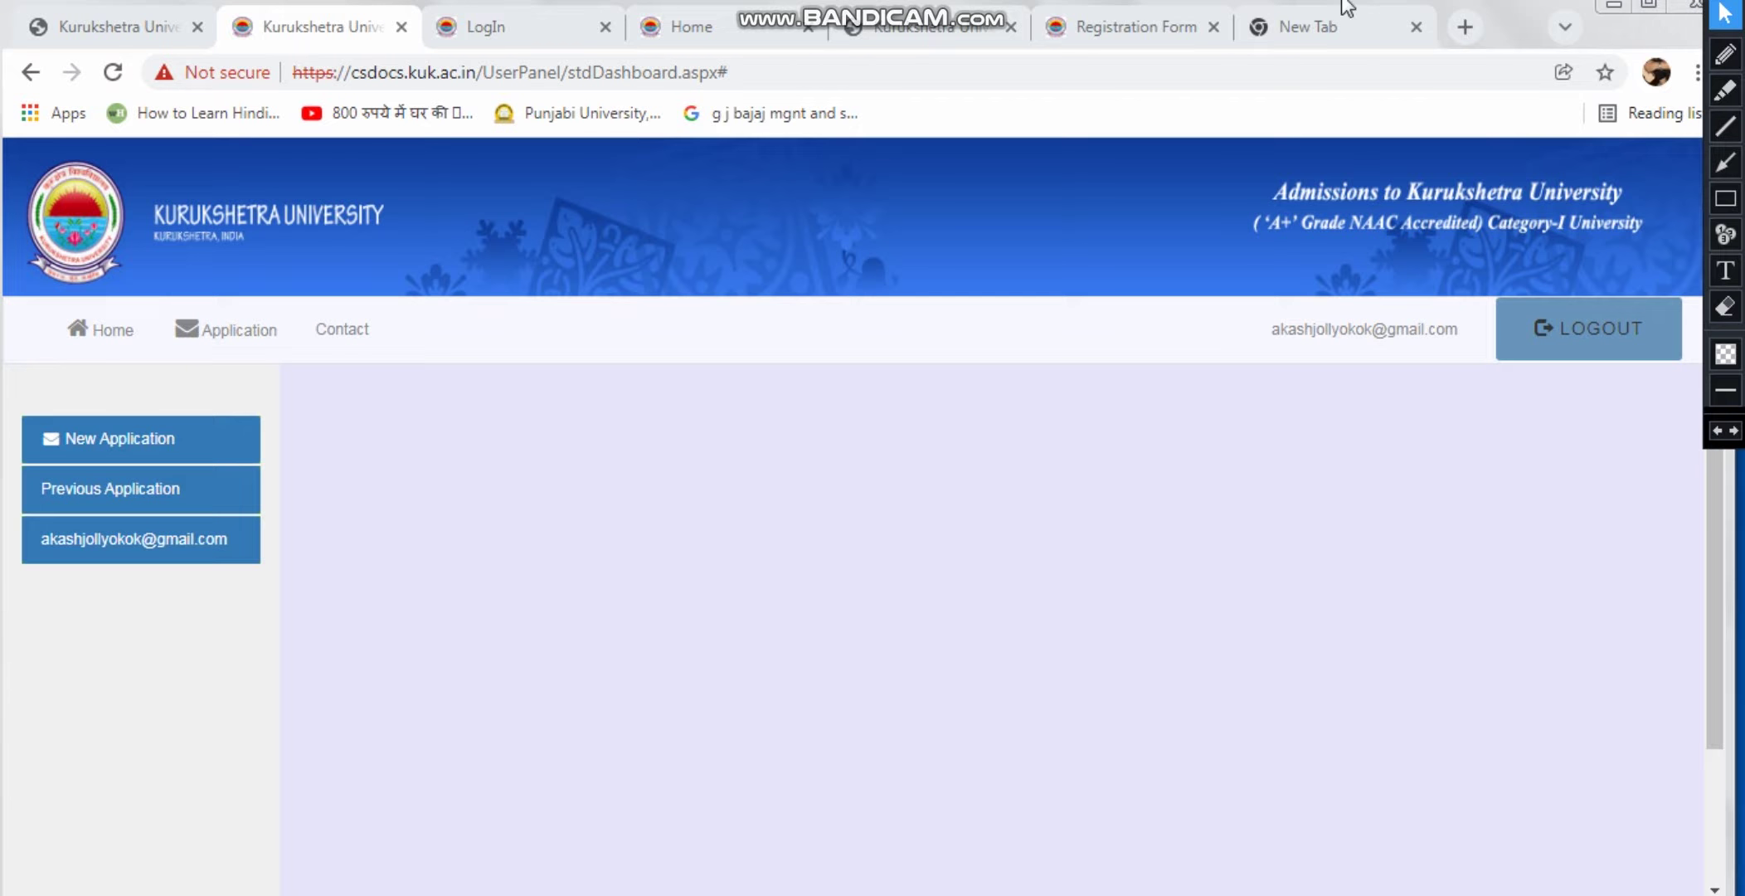
left_click(123, 28)
left_click(291, 29)
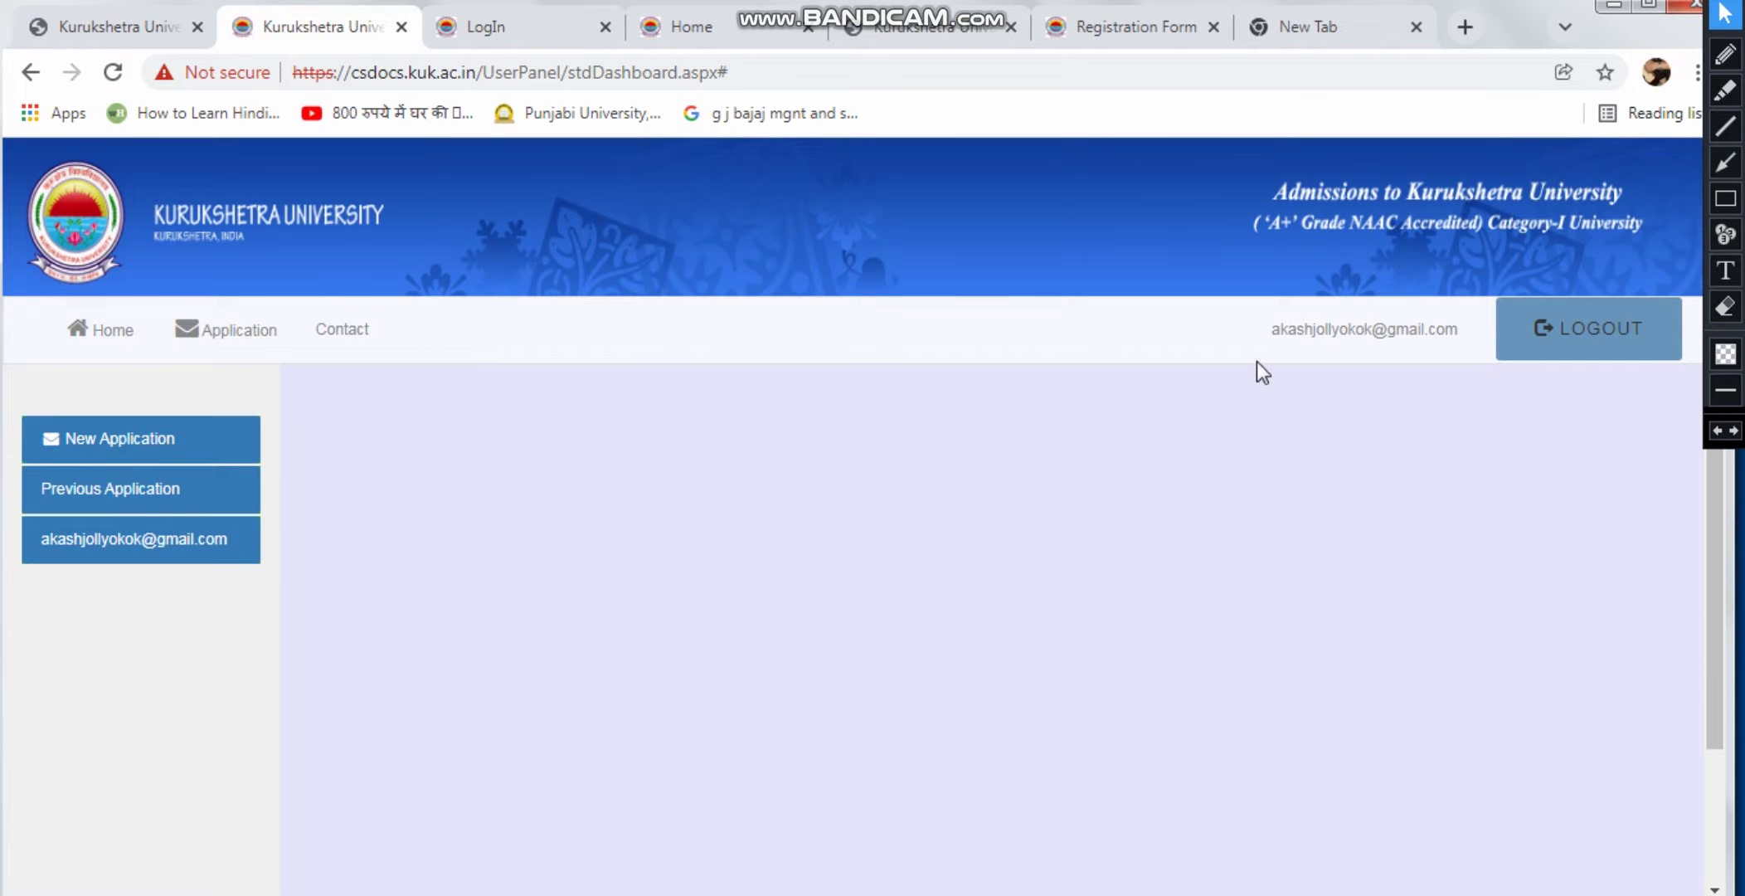
scroll(1291, 431, "down", 2)
scroll(1293, 464, "up", 2)
Start a new application and fill in the candidate's name fields
left_click(86, 441)
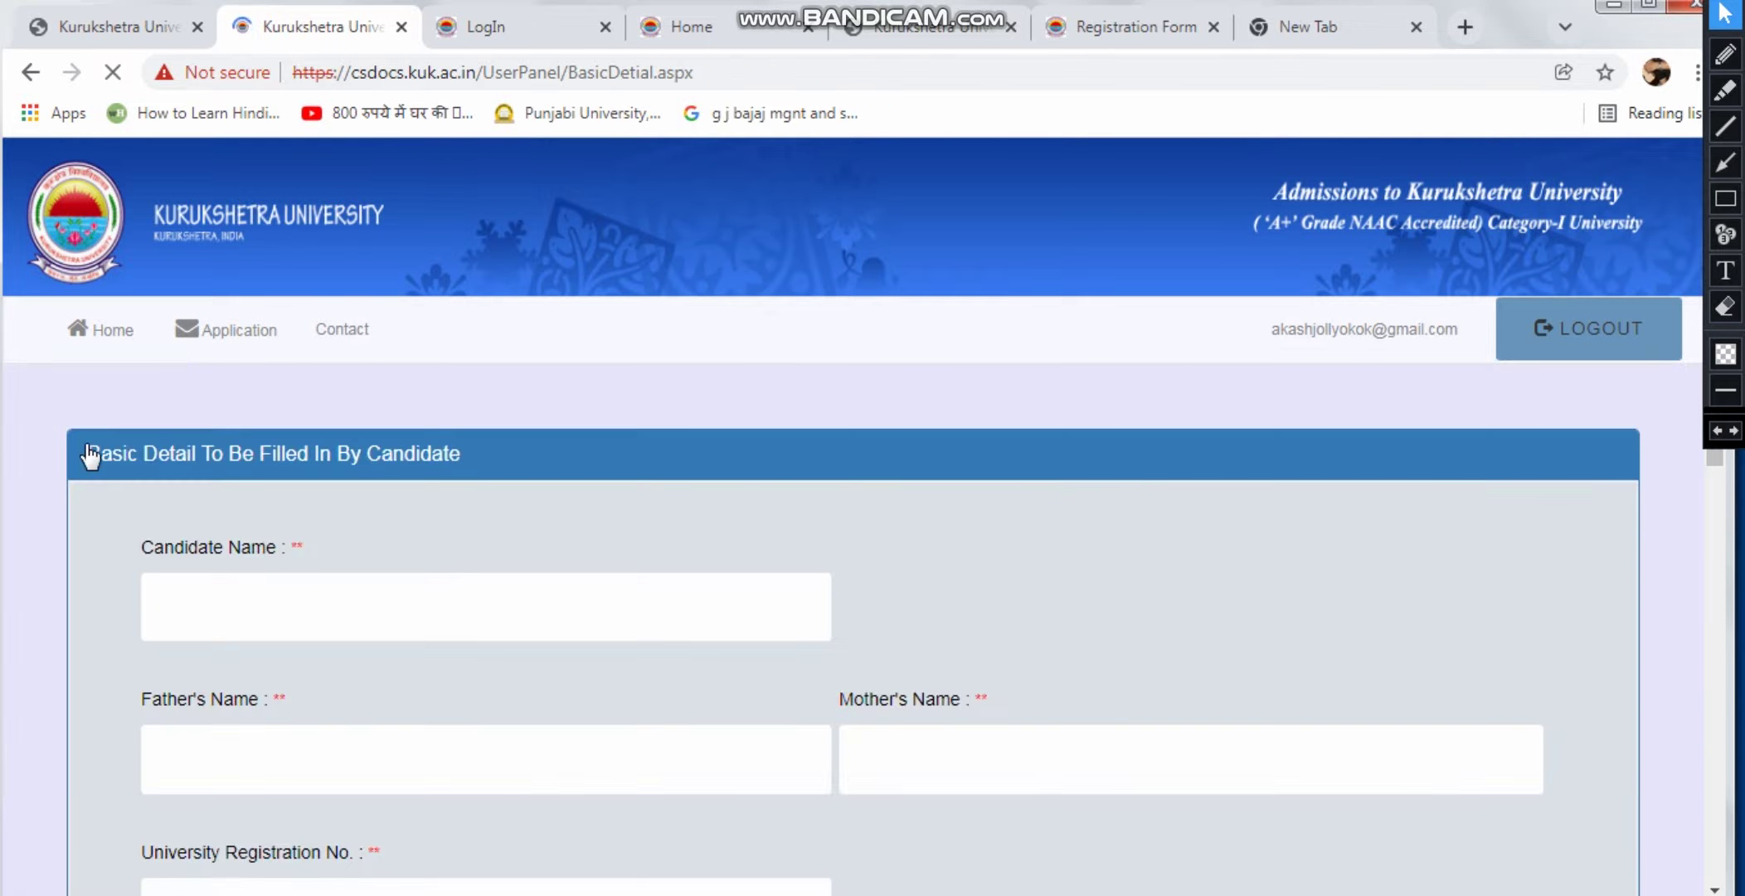
scroll(282, 506, "down", 2)
left_click(339, 473)
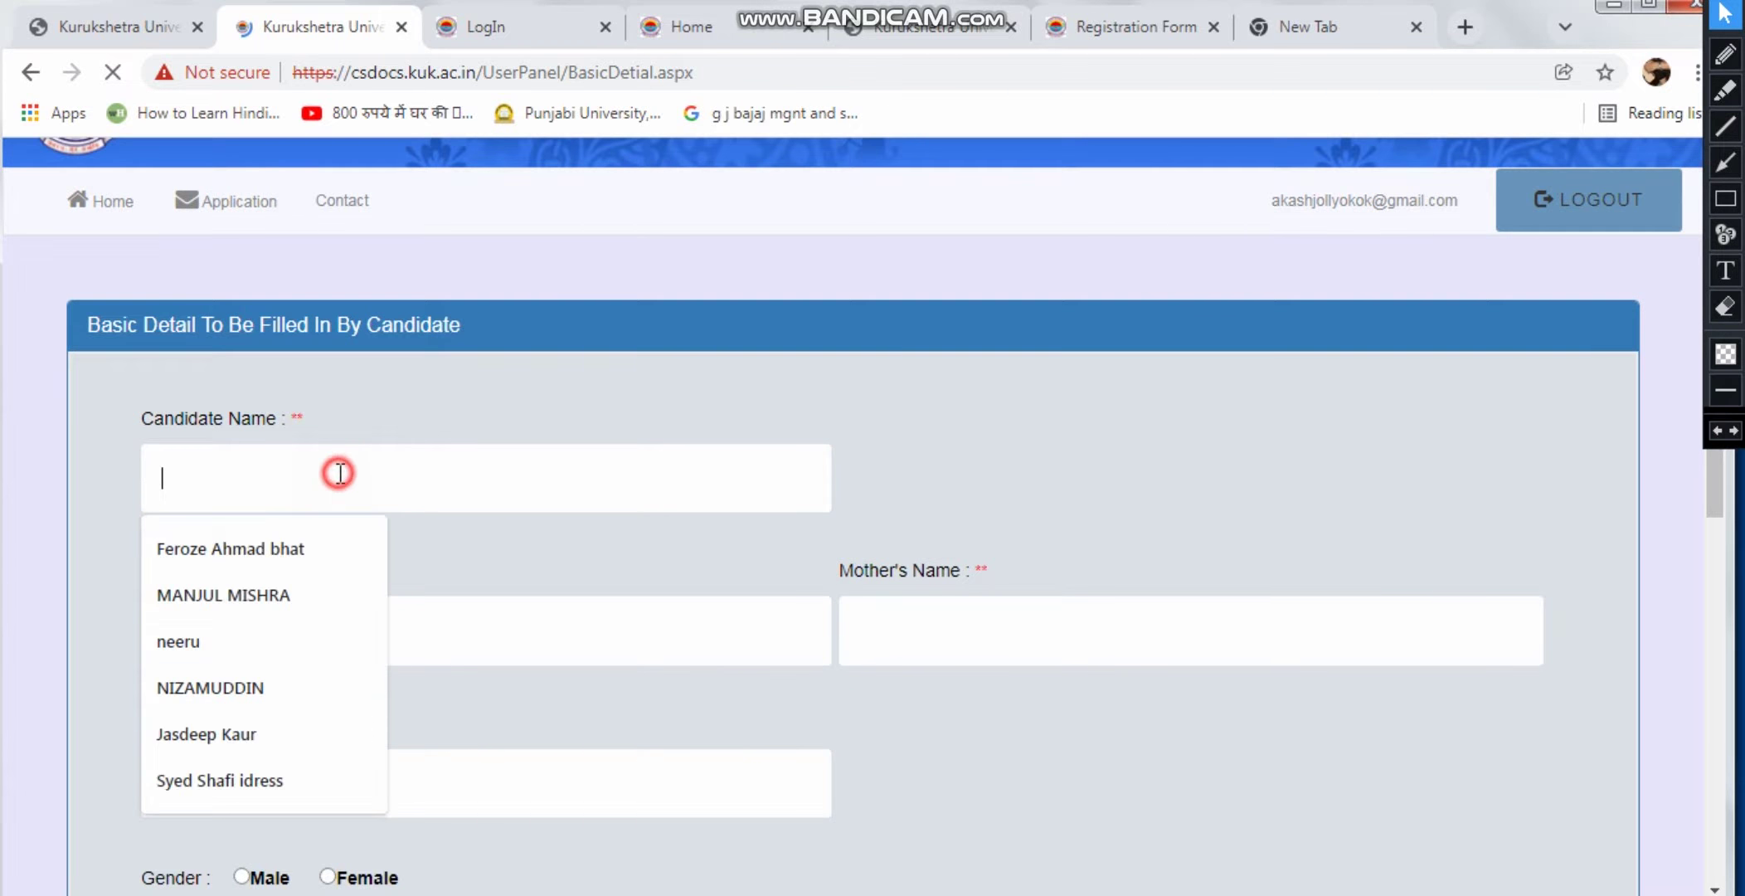
left_click(429, 420)
scroll(424, 460, "down", 1)
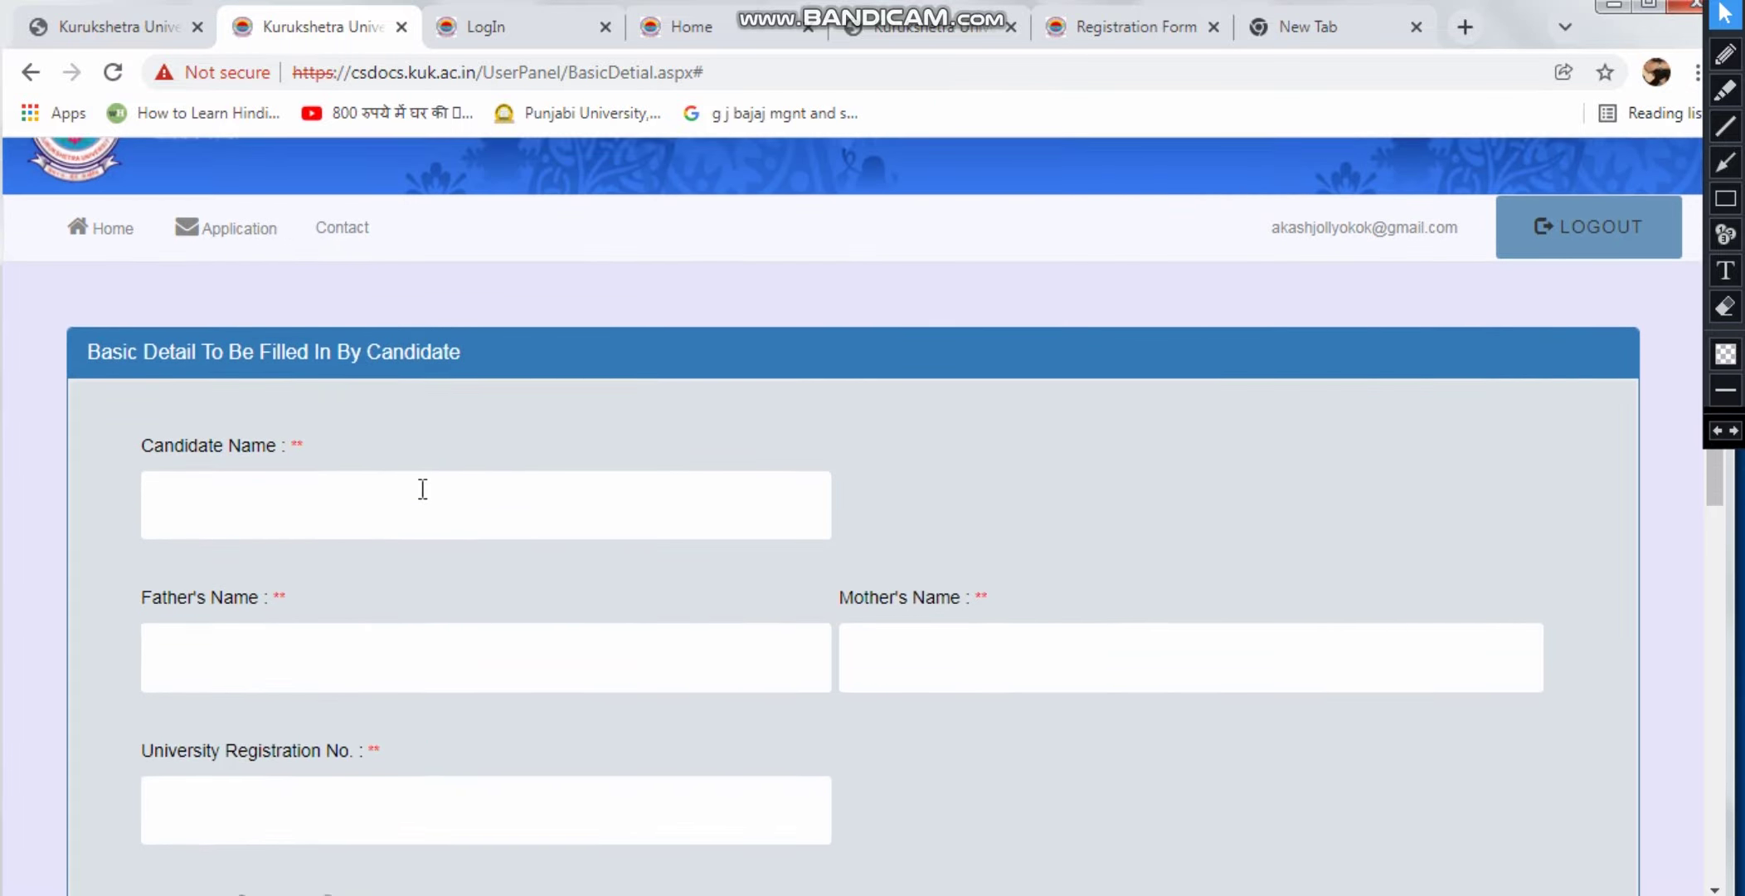
scroll(425, 498, "down", 2)
scroll(807, 558, "down", 2)
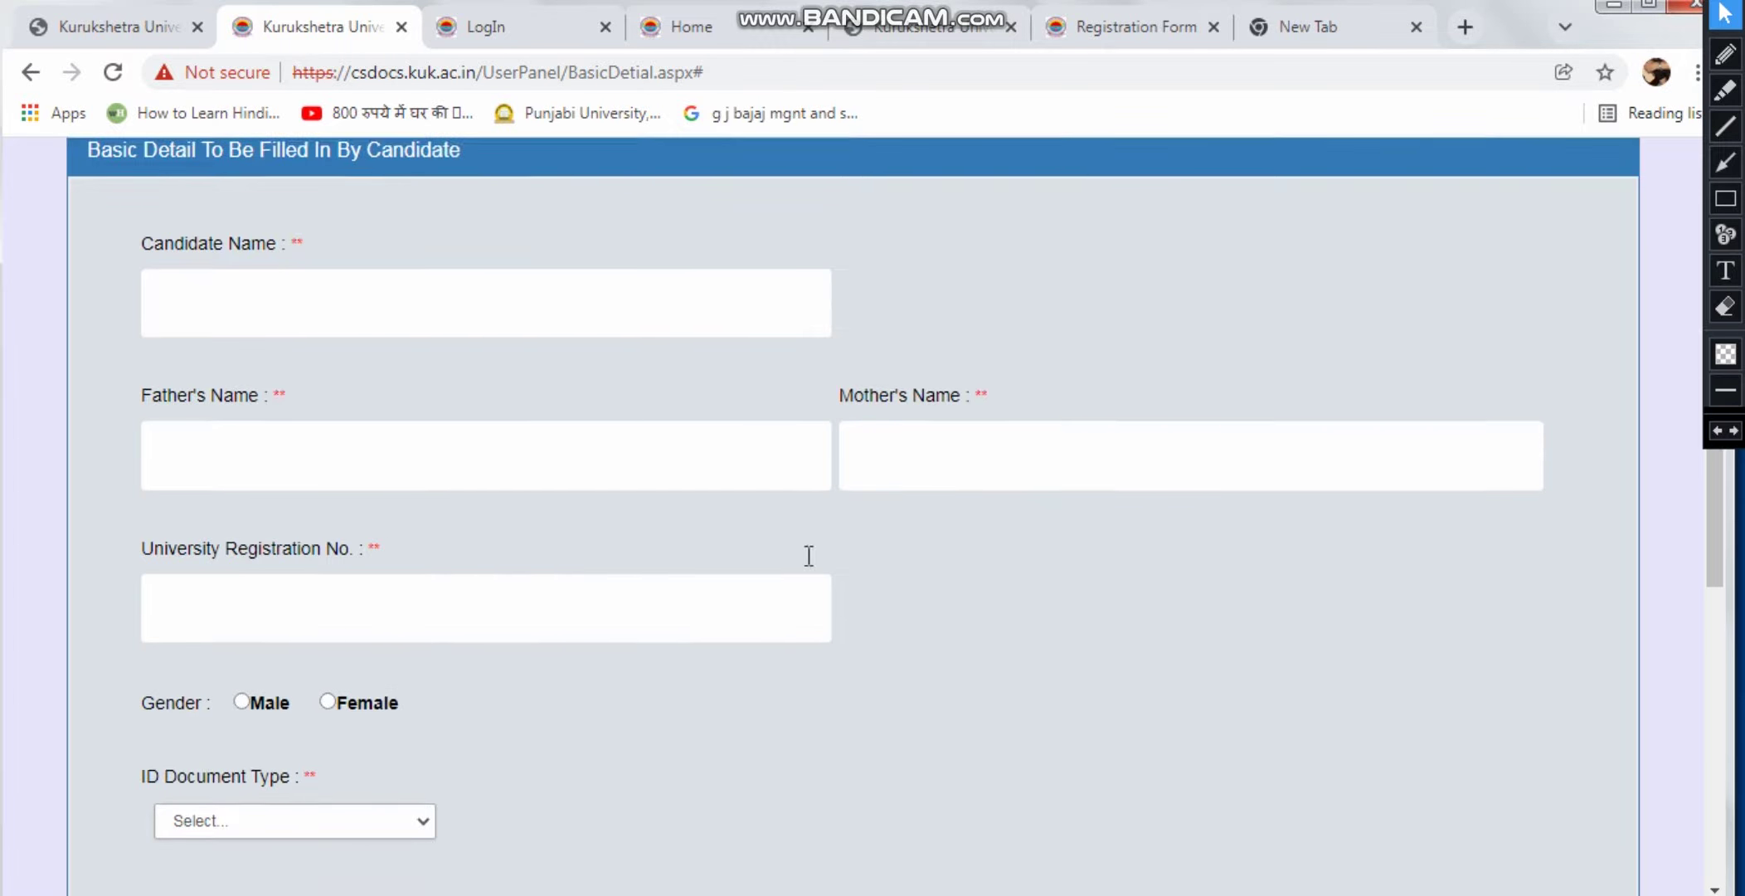
scroll(448, 500, "down", 2)
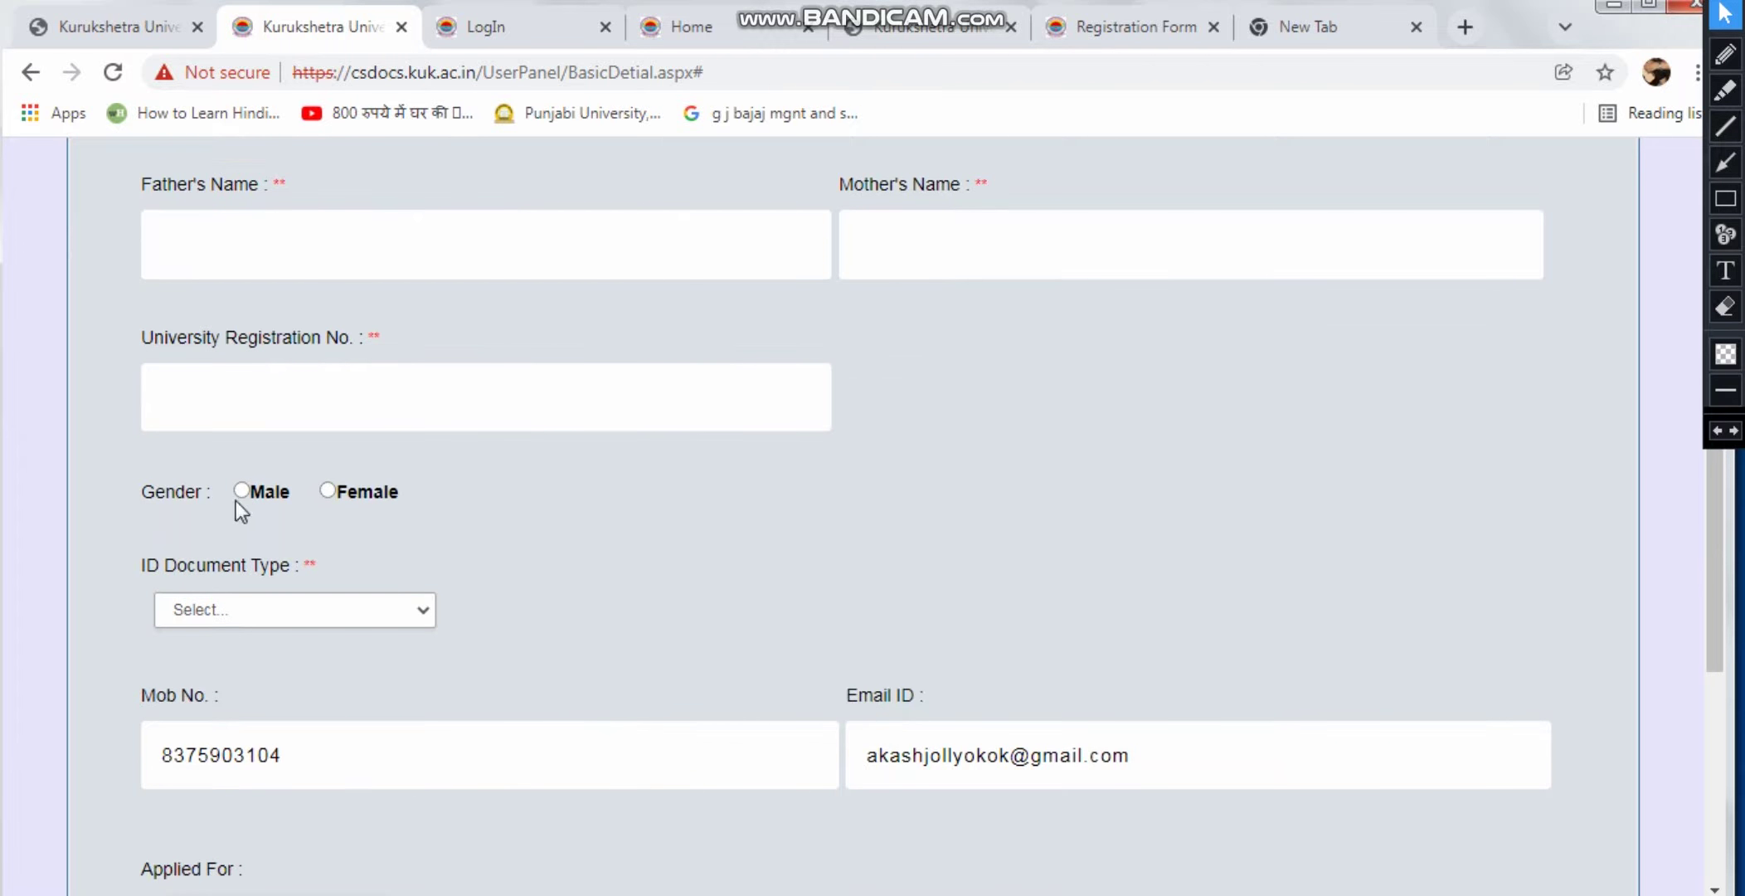
scroll(259, 502, "down", 2)
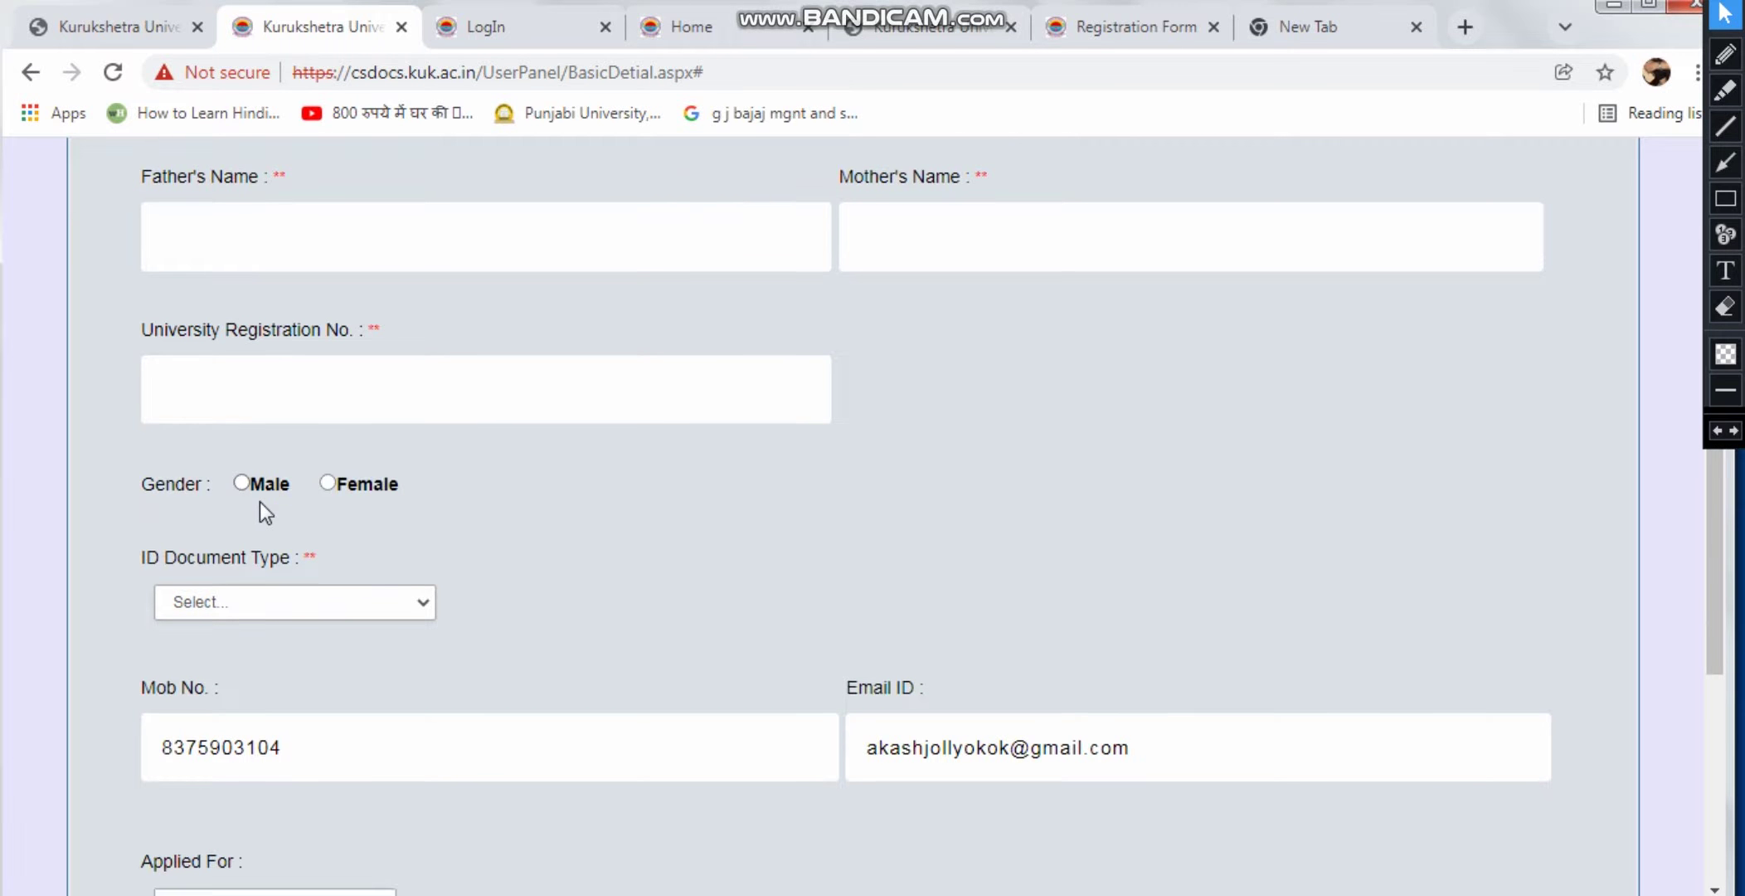
Choose Addhar Card as ID document and Duplicate/Re-Issue Degree as the application type
left_click(400, 475)
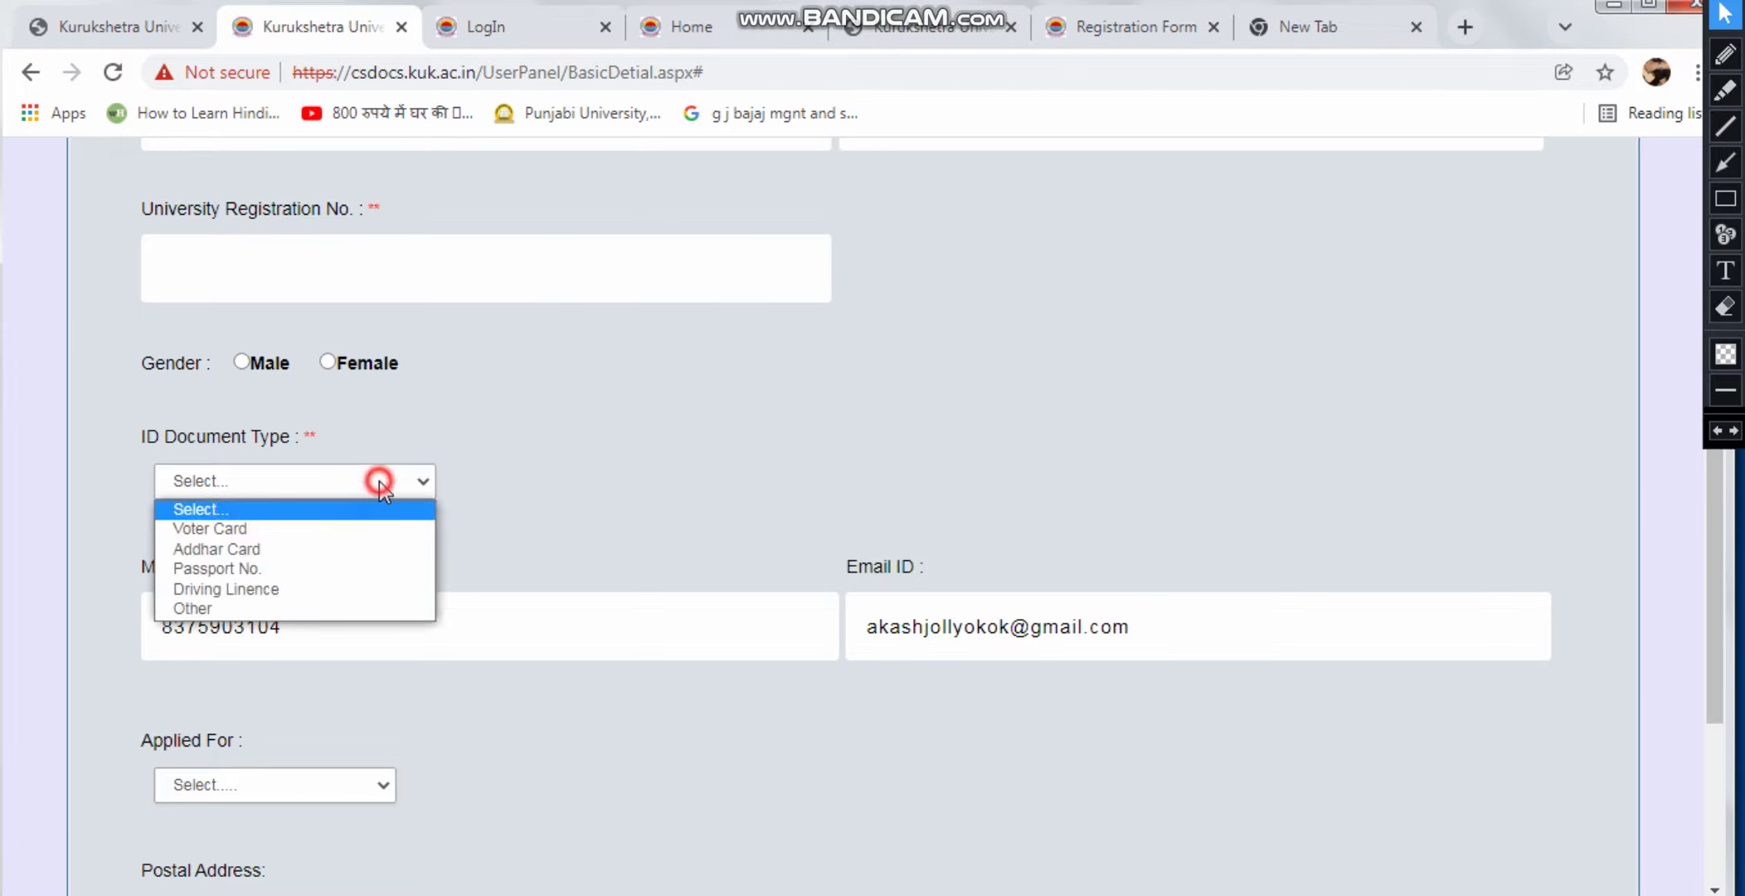
left_click(358, 547)
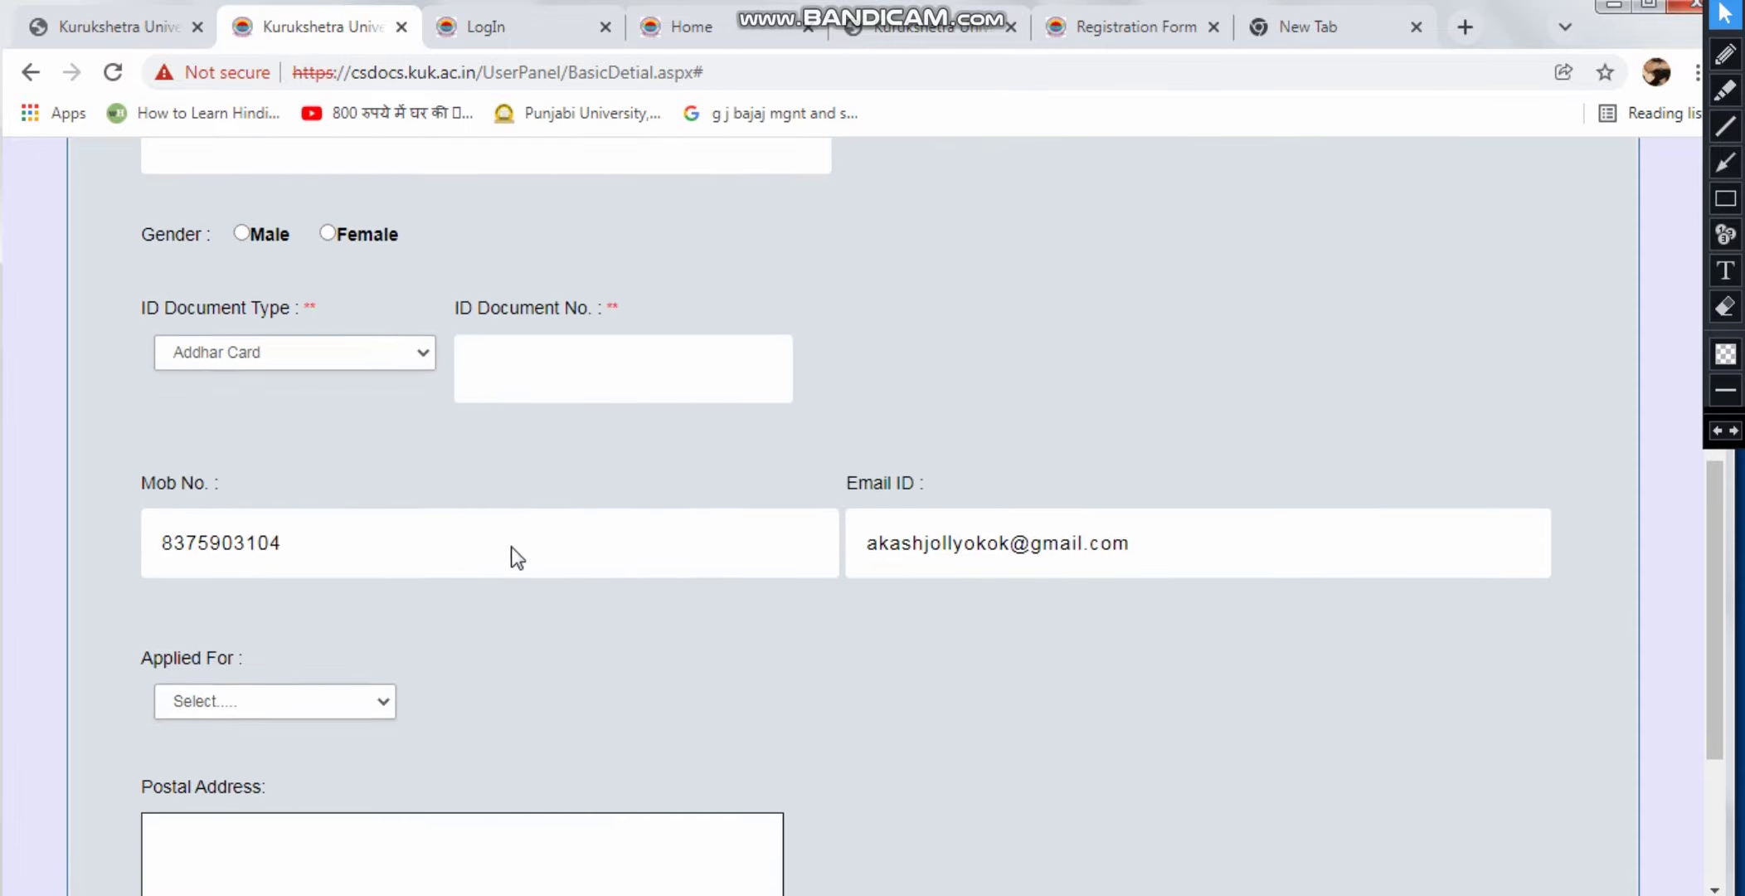
scroll(362, 549, "down", 3)
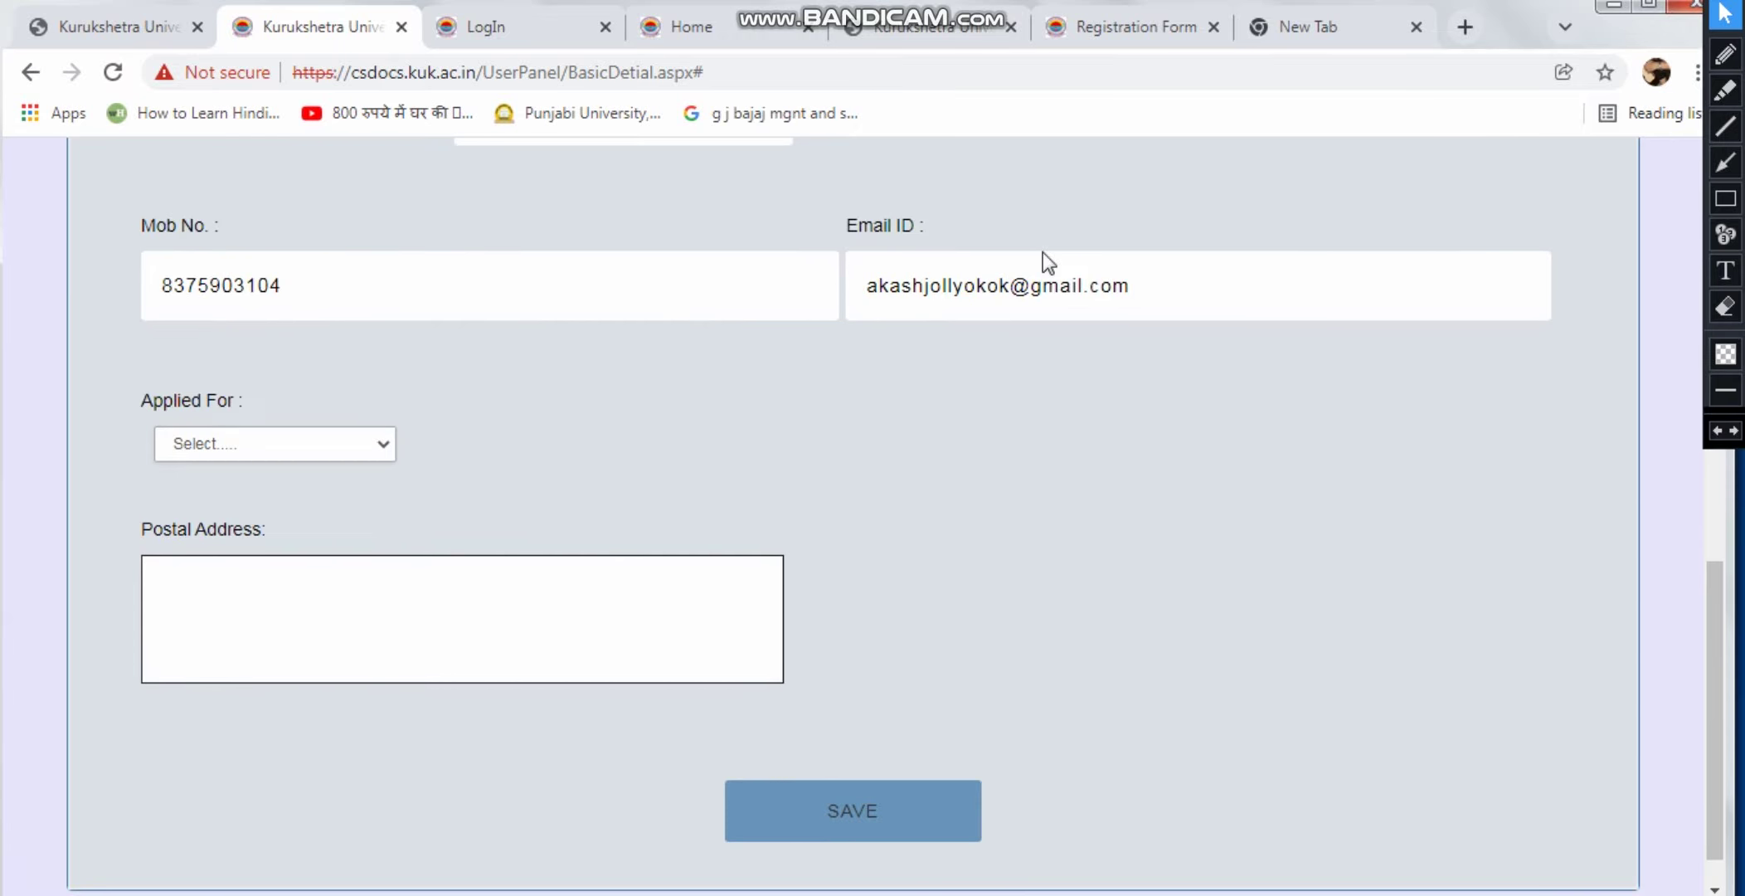
scroll(1103, 366, "down", 1)
left_click(303, 389)
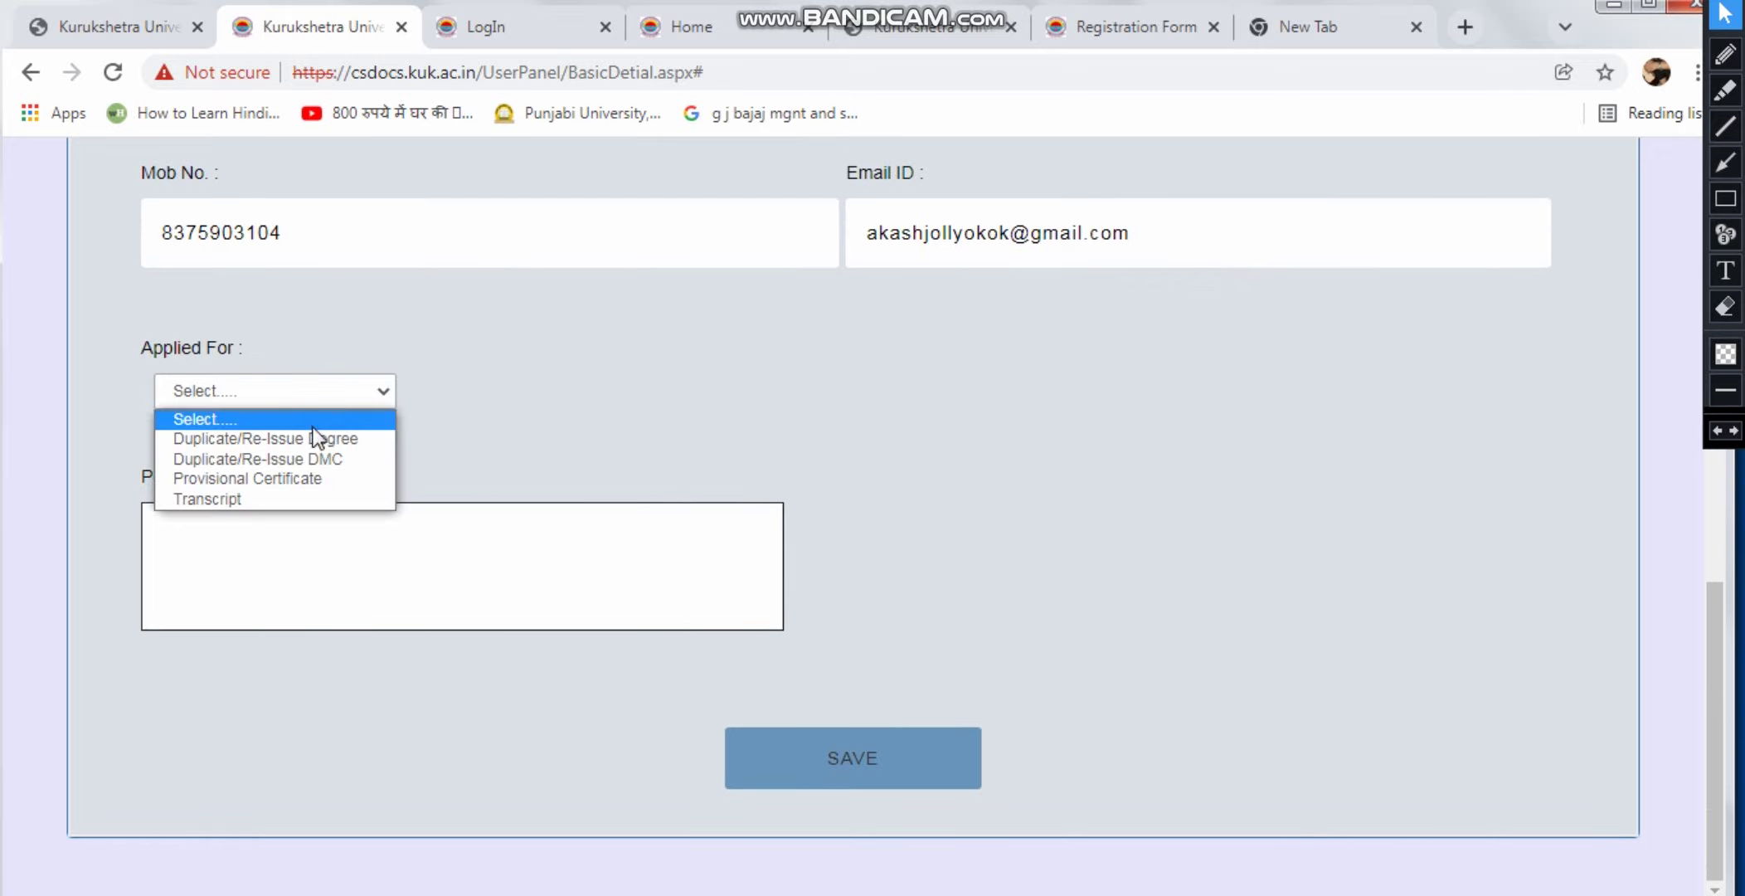
left_click(312, 438)
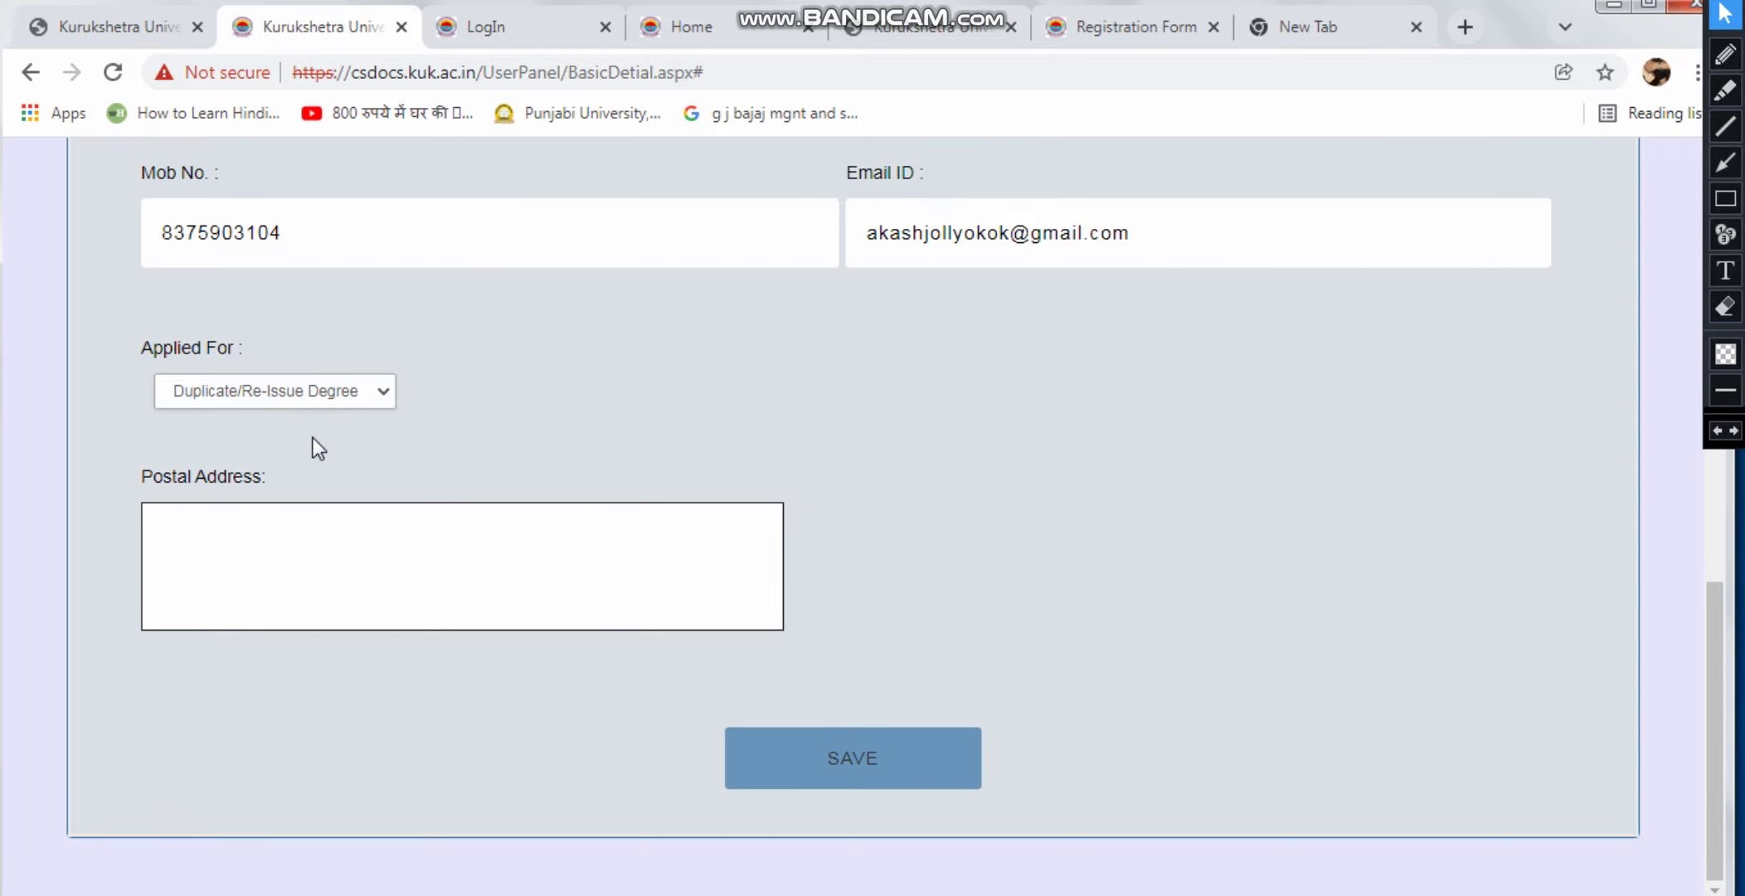
left_click(310, 533)
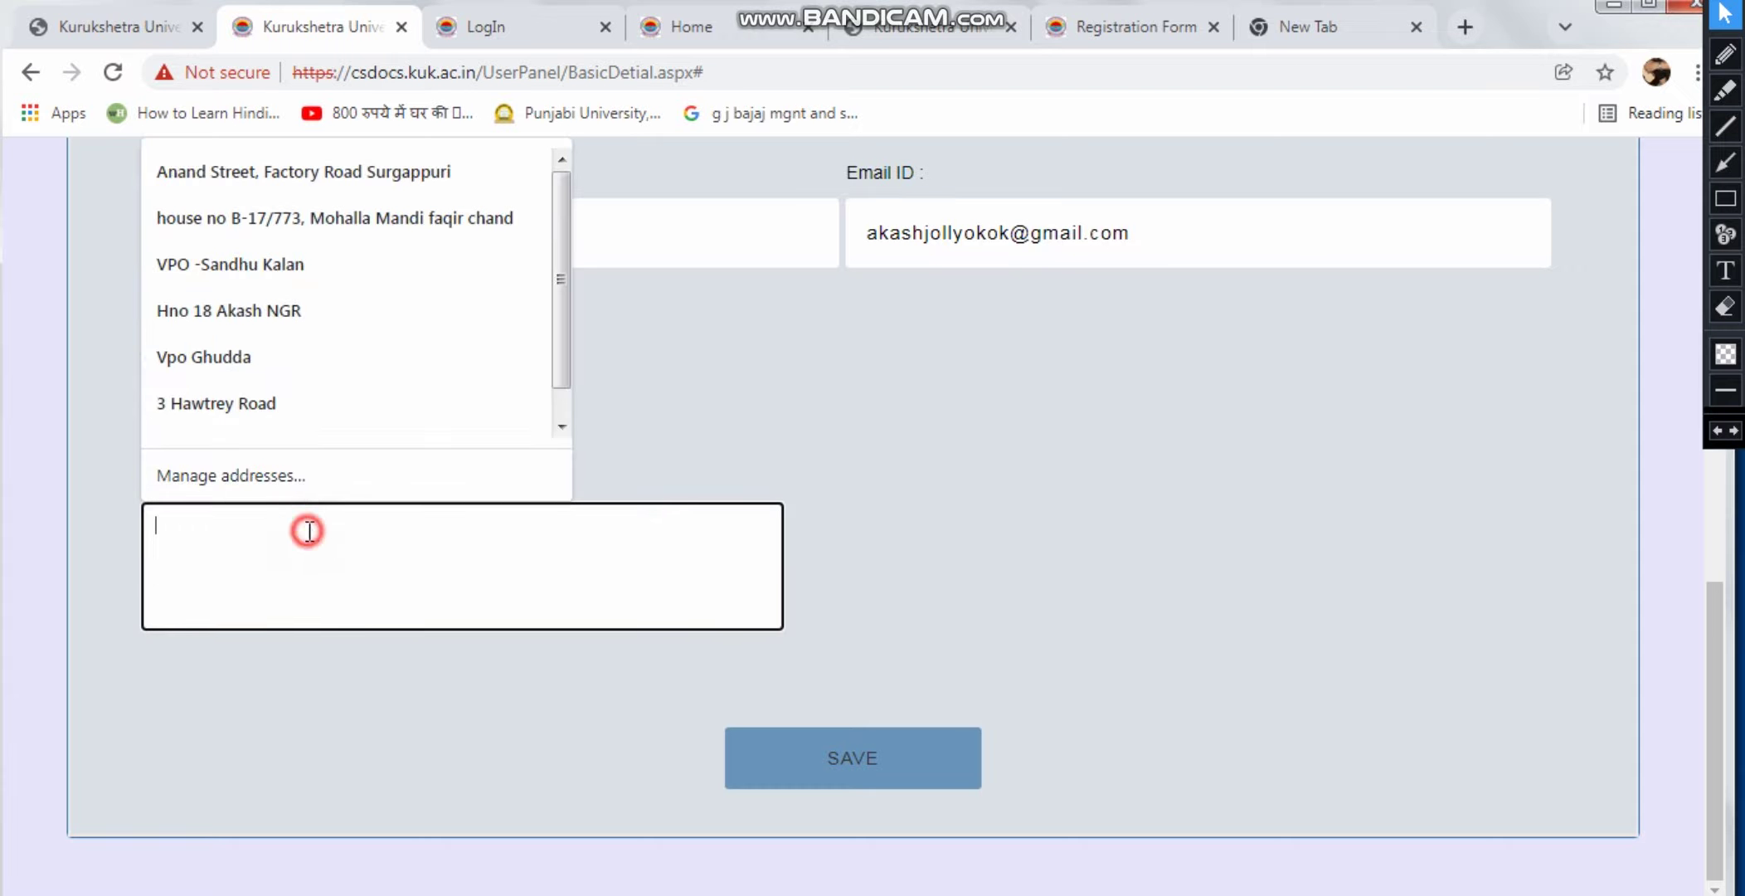
left_click(721, 426)
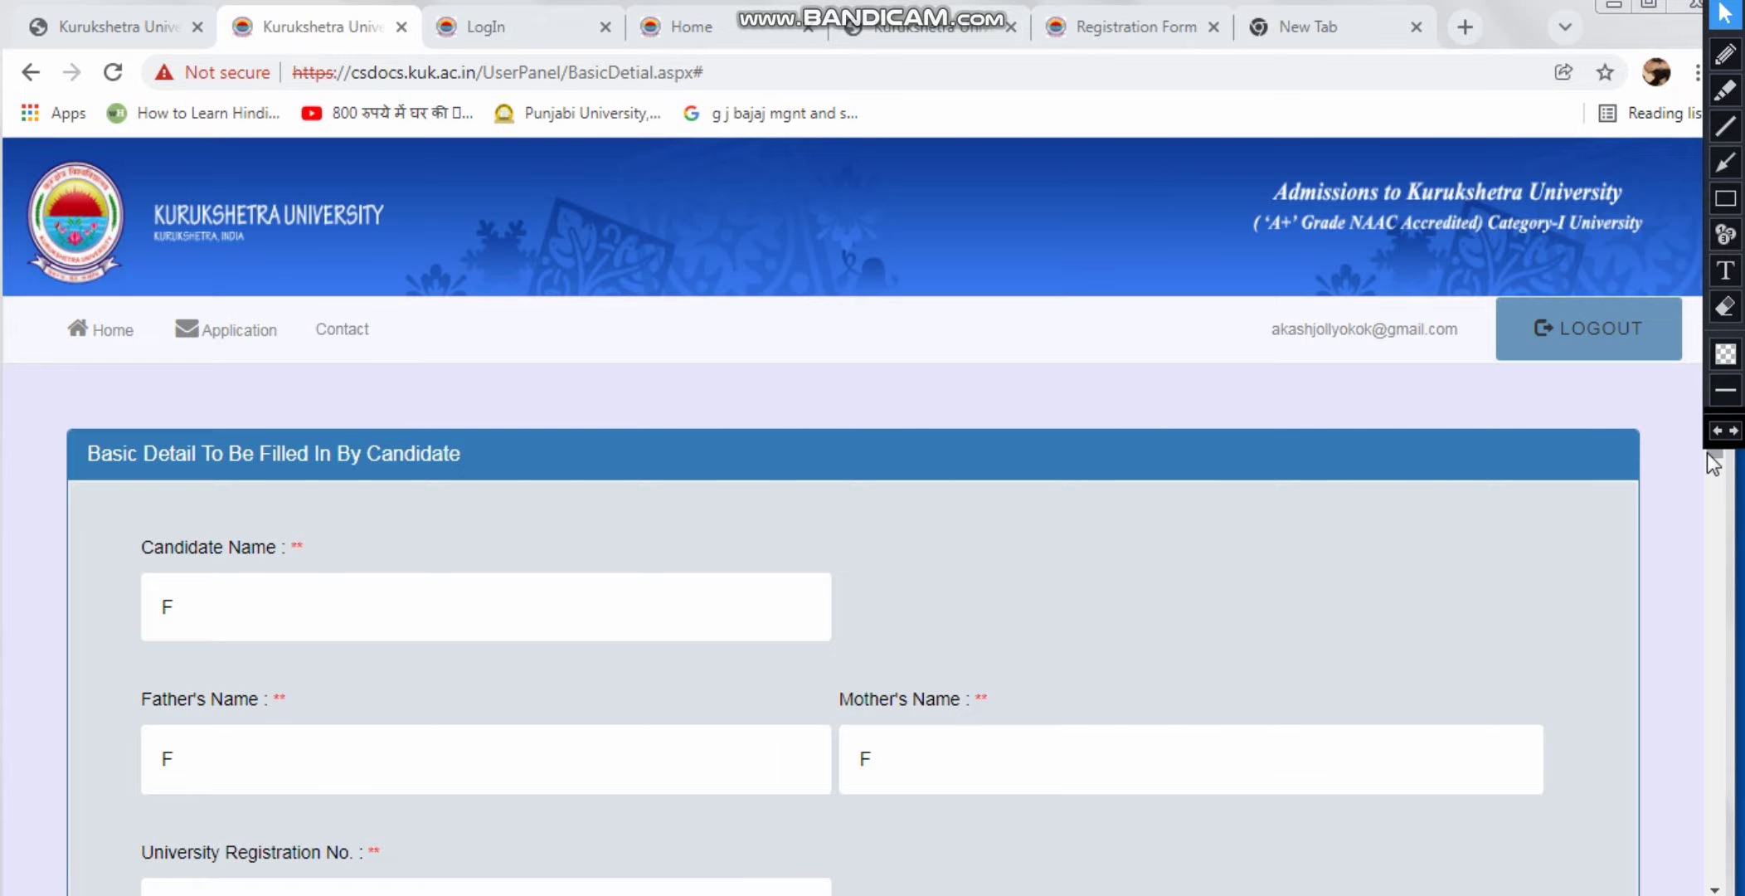
Save the Basic Detail form with its postal address to reach the reasons-for-applying form
left_click_drag(1714, 454, 1728, 881)
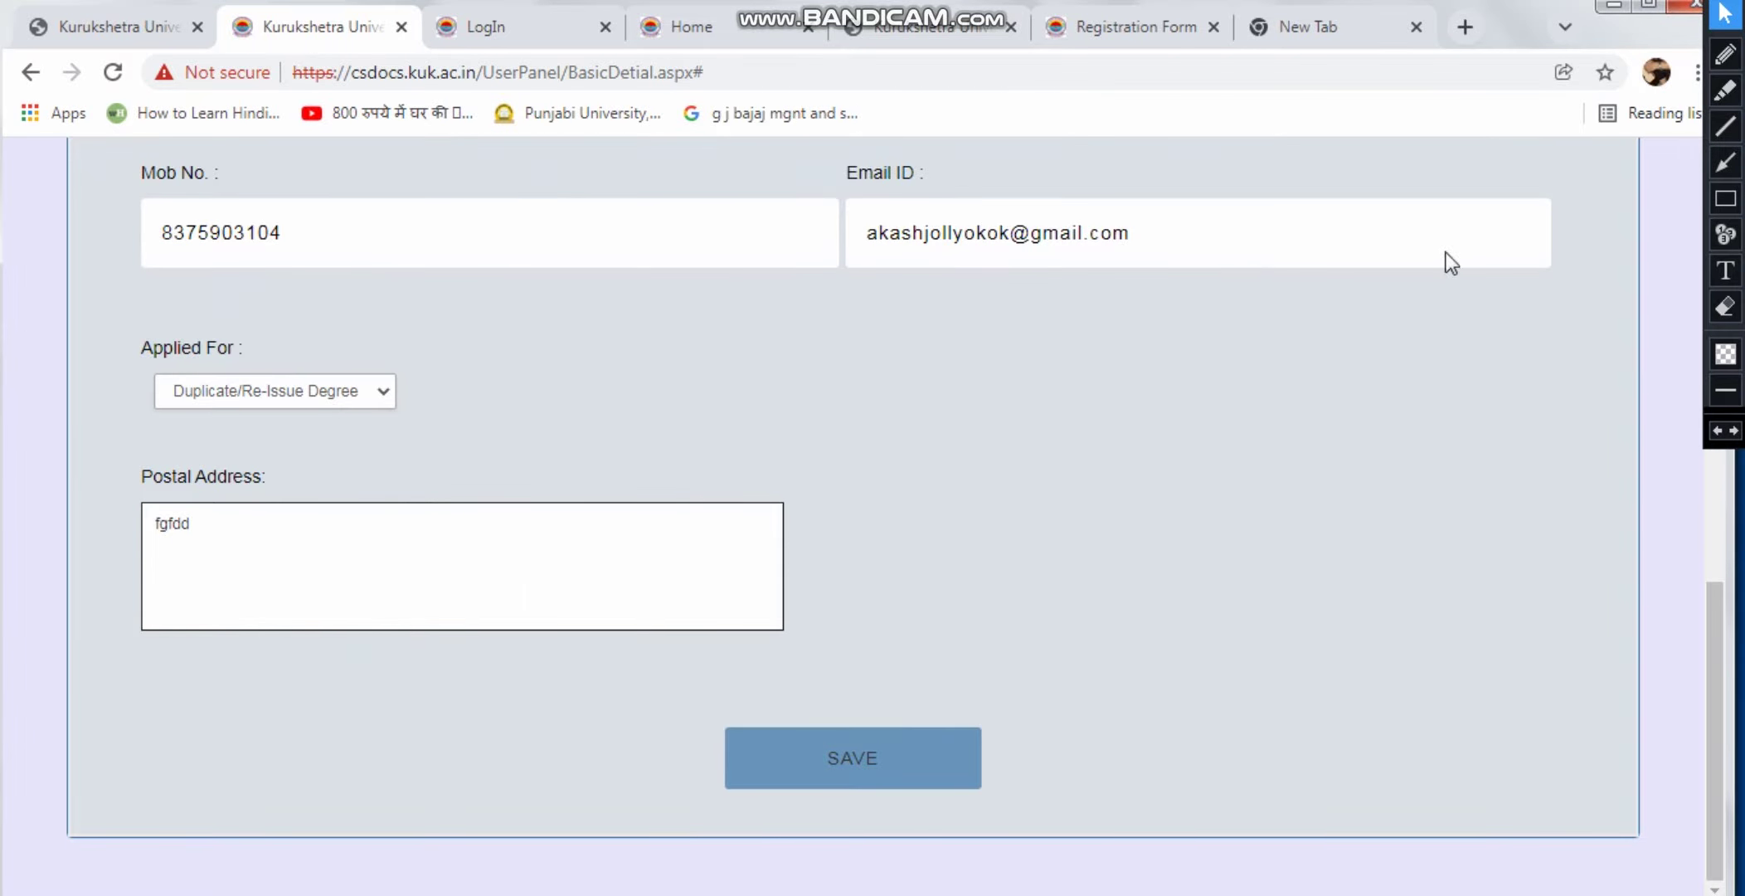
left_click(880, 800)
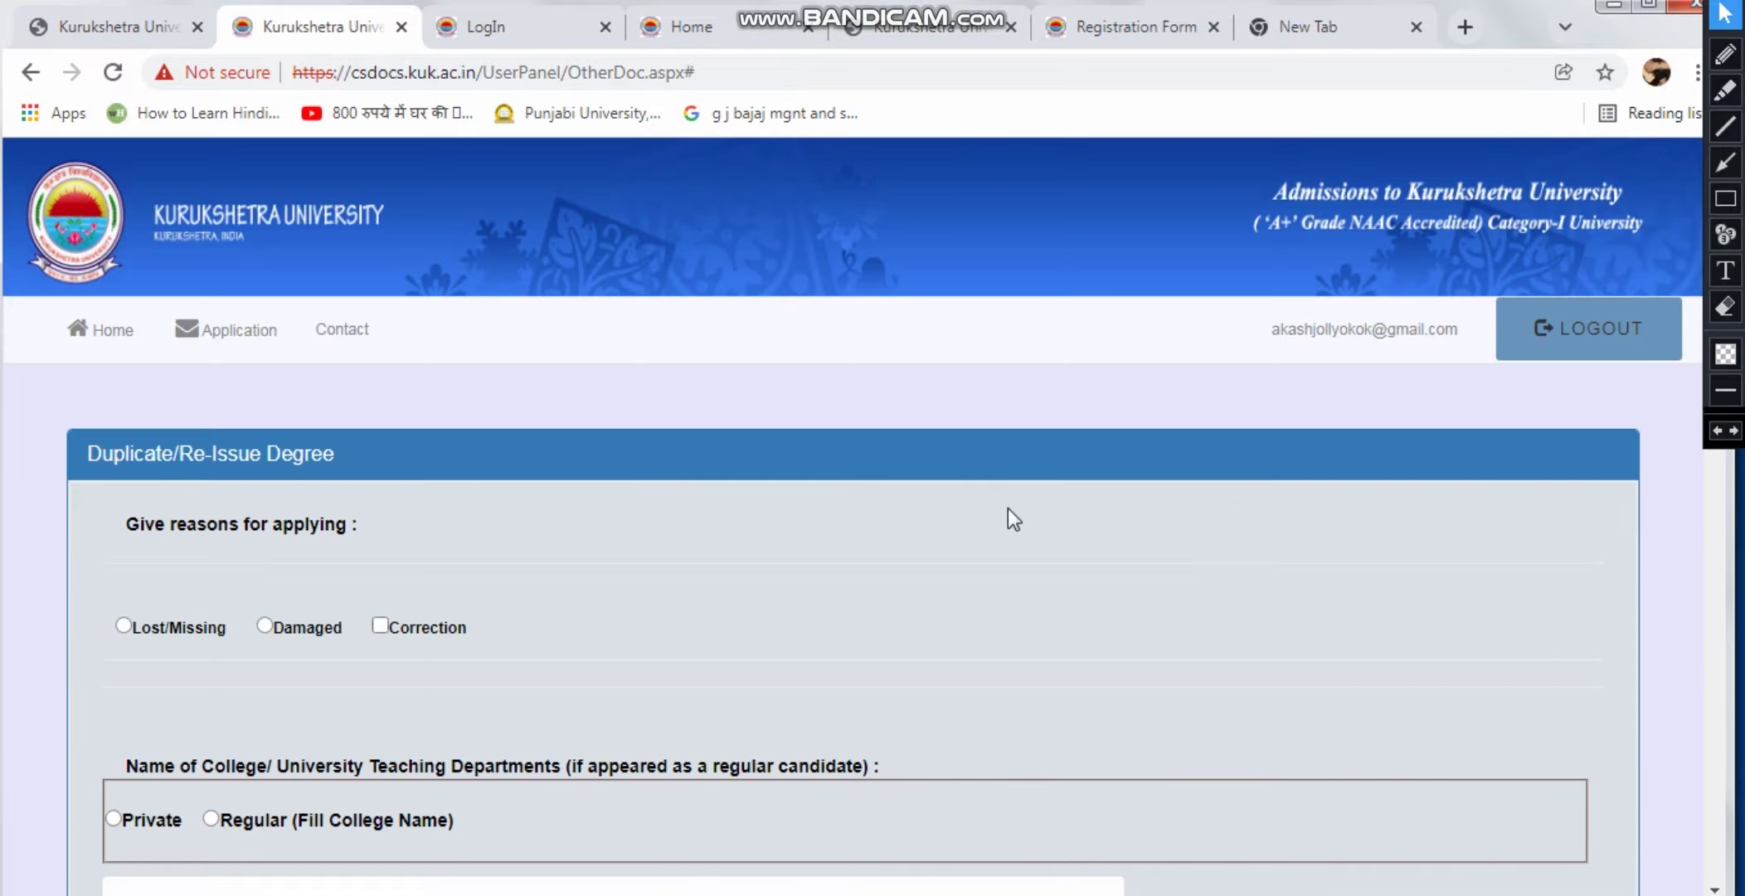
Give Lost/Missing as the reason for applying
scroll(989, 506, "down", 2)
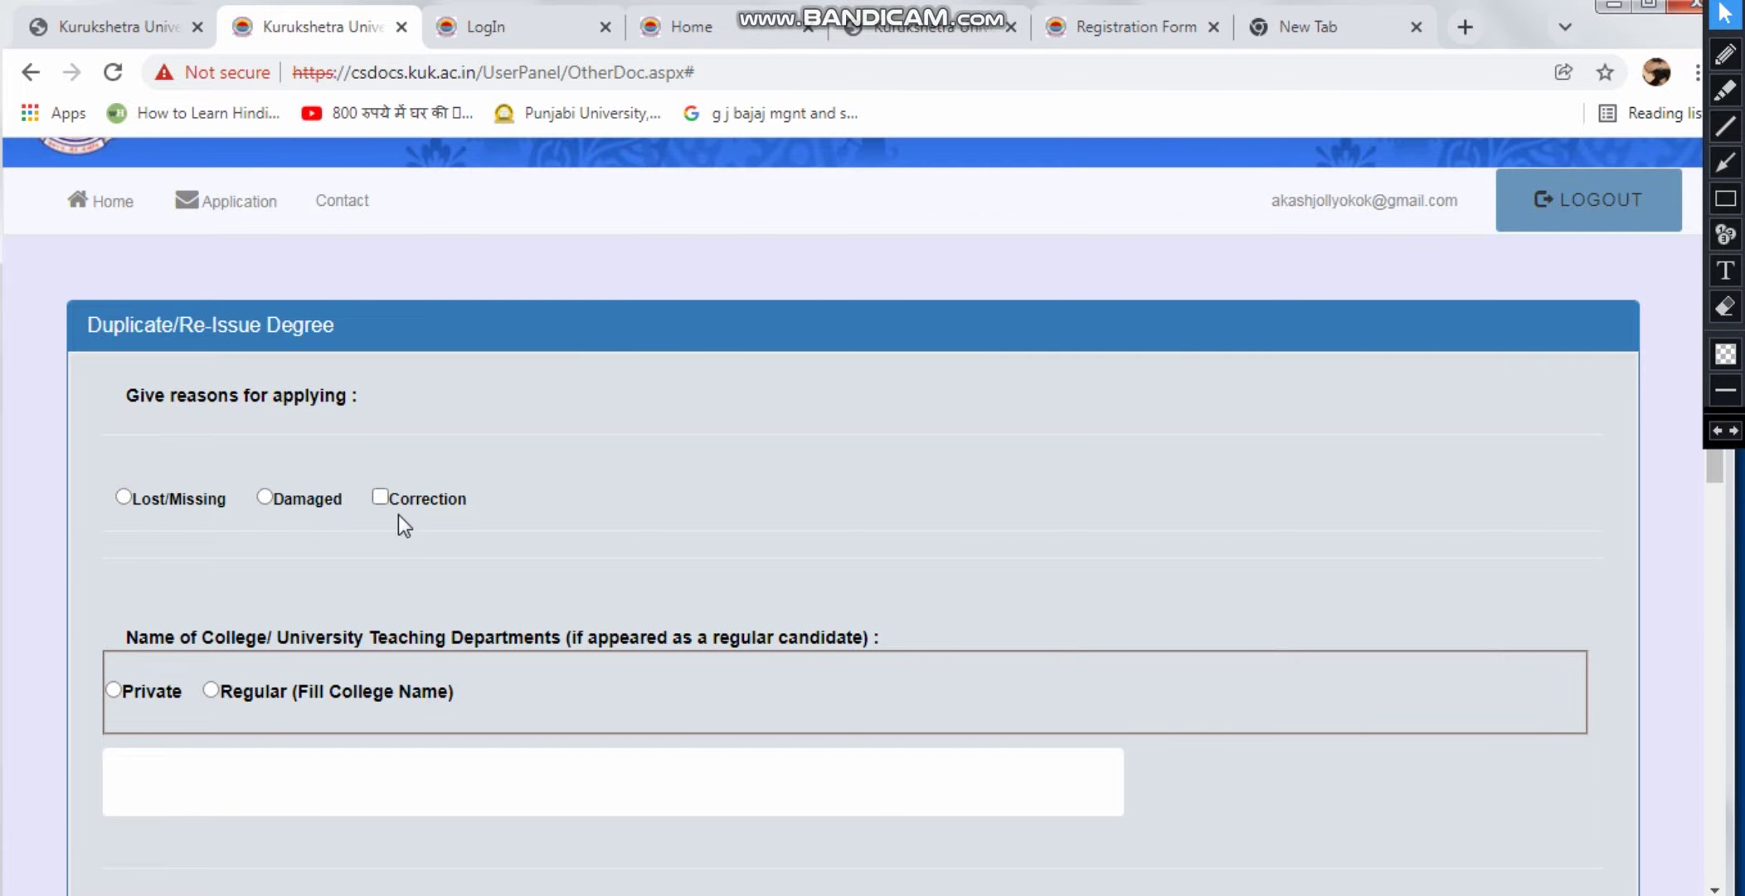
scroll(403, 513, "down", 2)
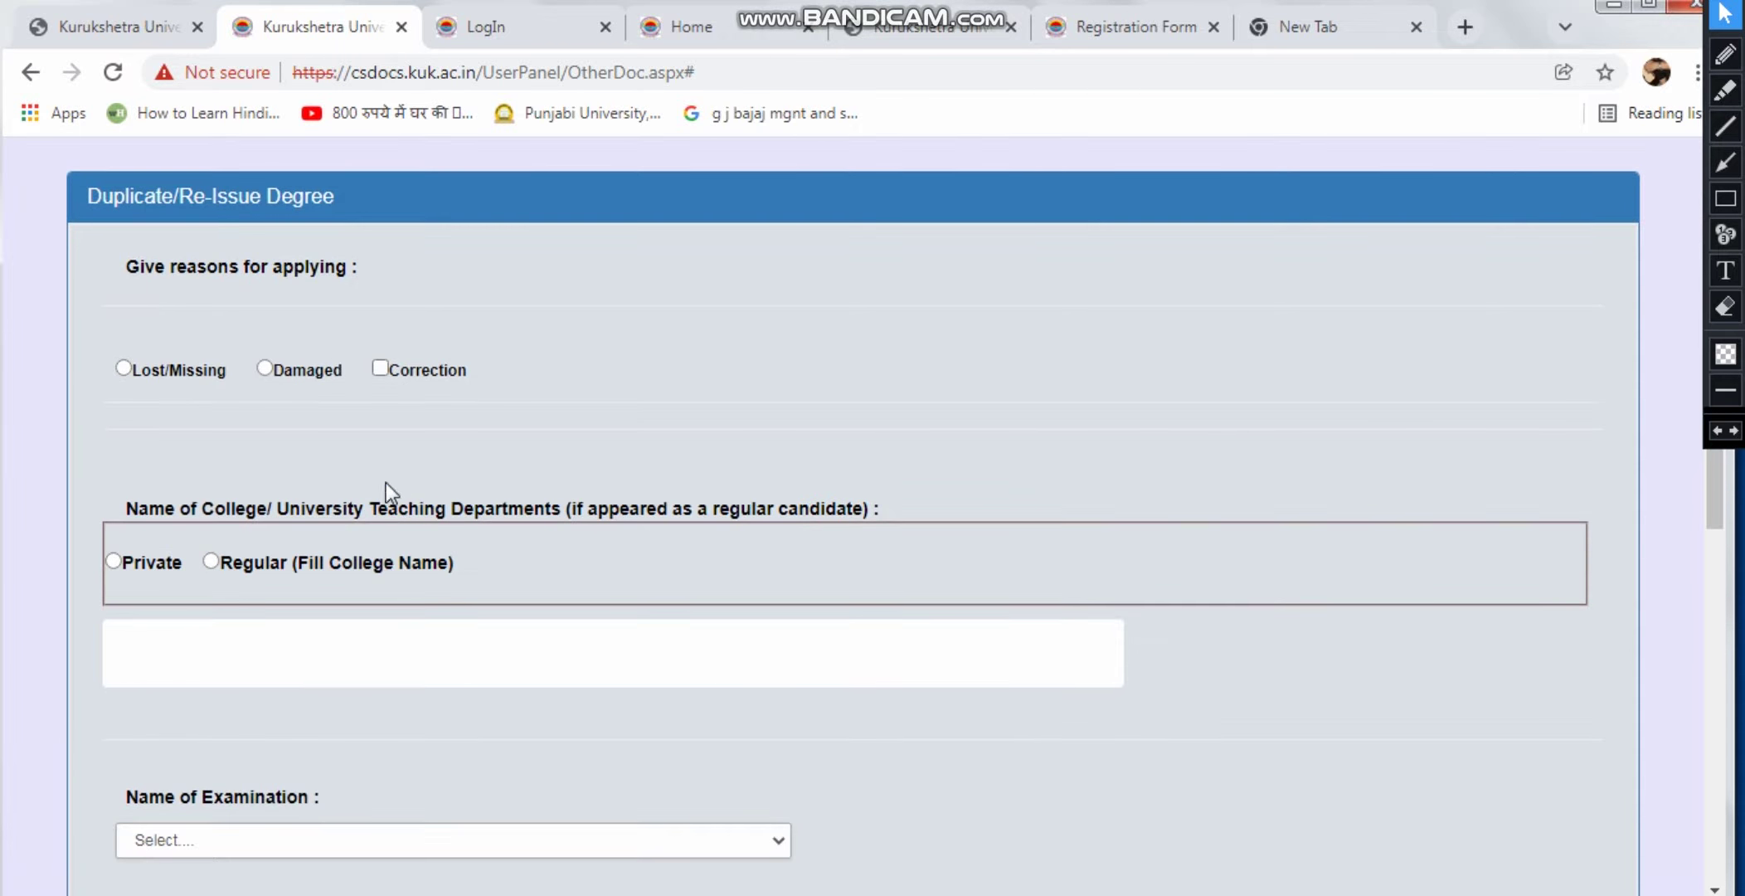
left_click(121, 367)
scroll(388, 411, "down", 2)
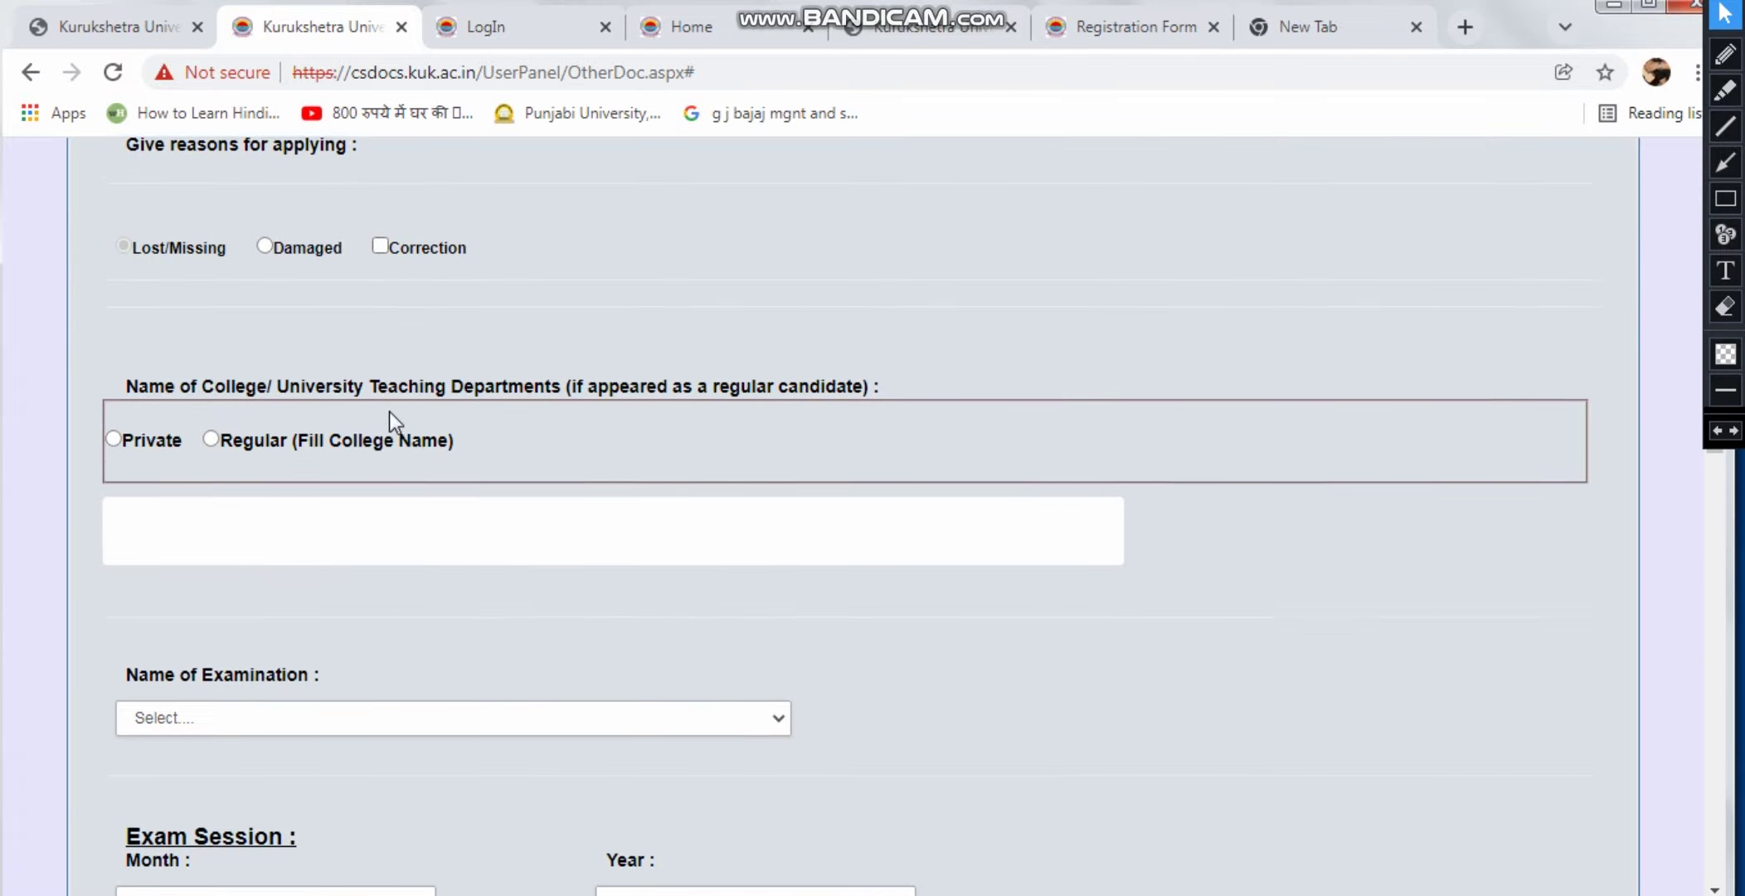
scroll(232, 392, "up", 2)
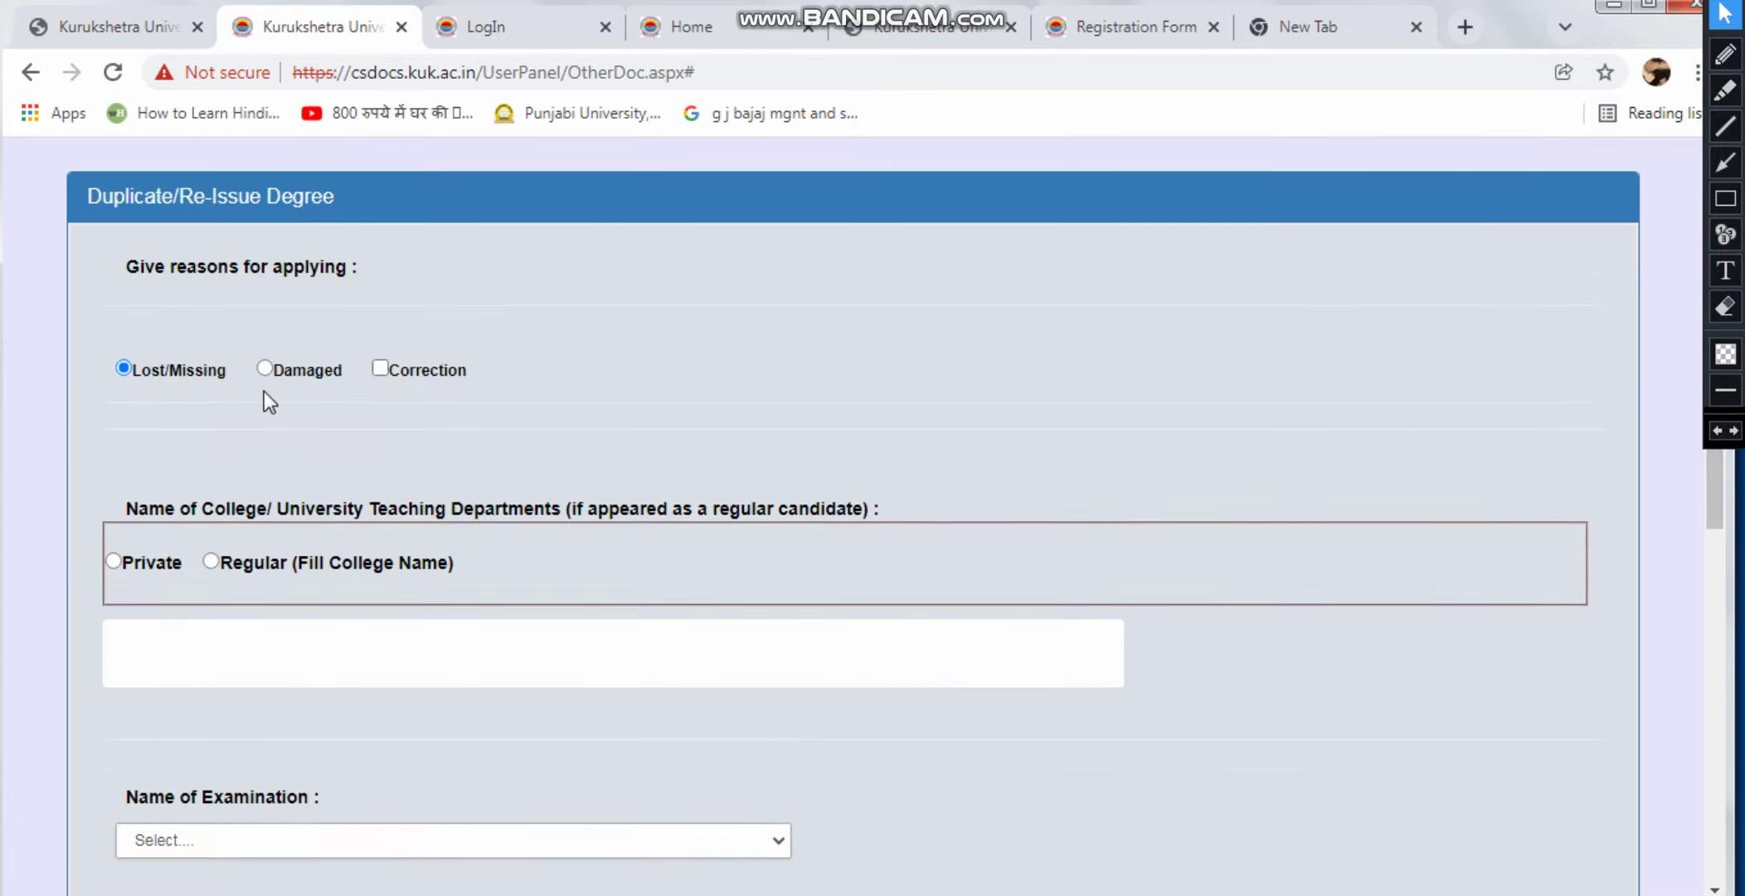
scroll(507, 503, "down", 2)
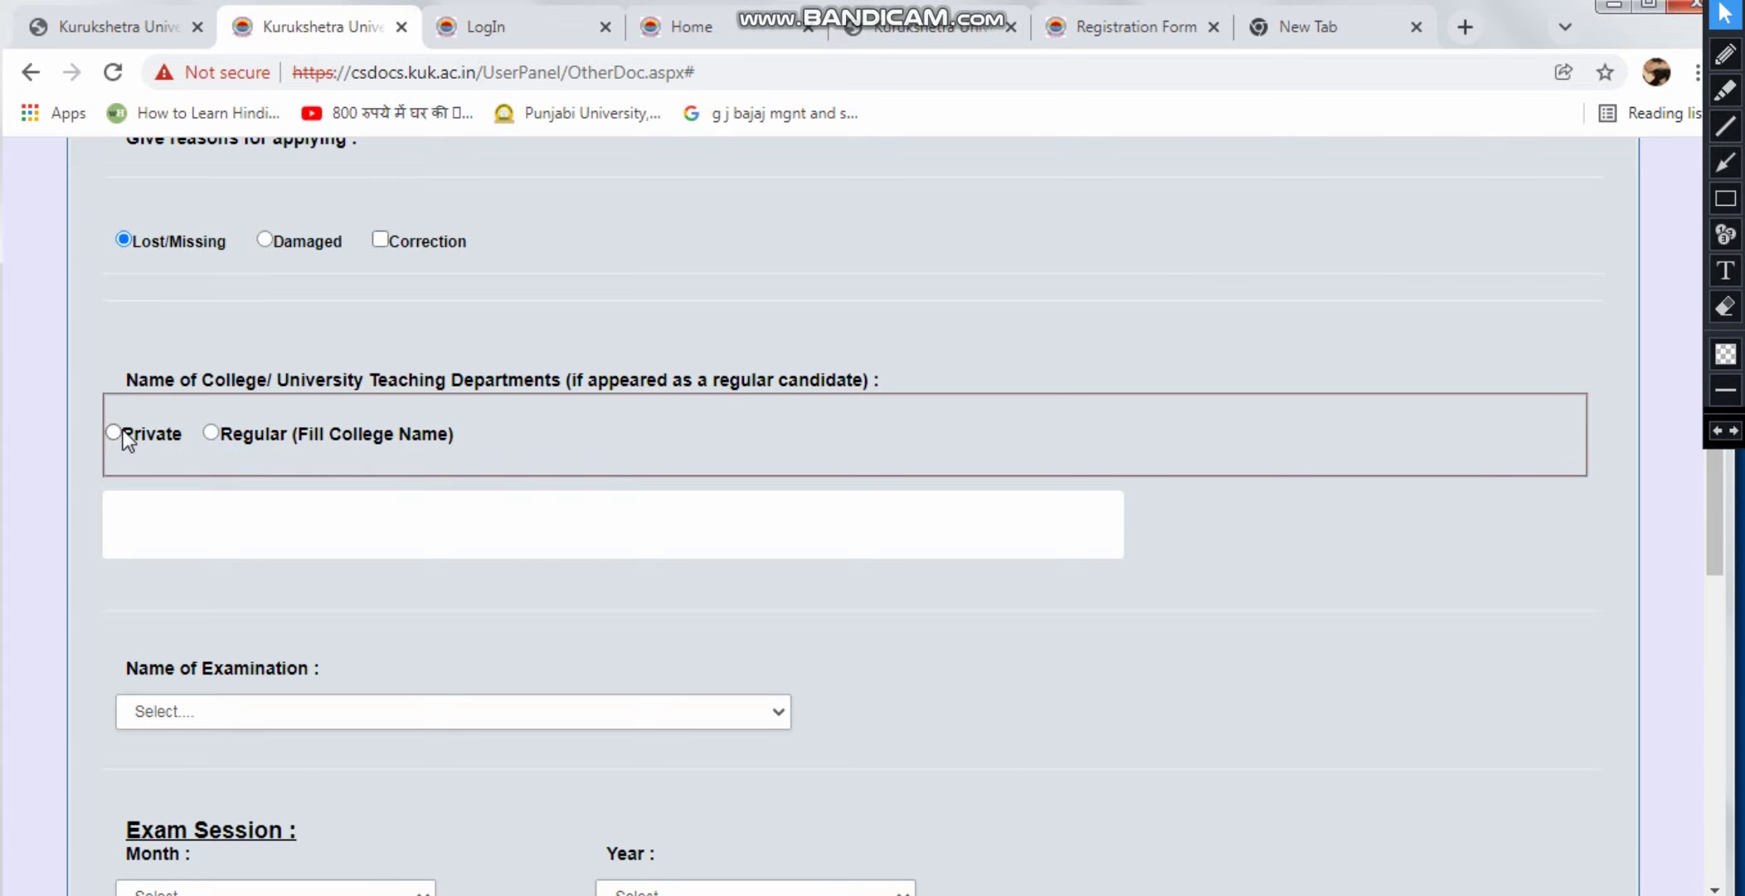
Mark the candidate as Regular and enter the college name 'gsdgsgdsdg'
left_click(213, 431)
scroll(235, 477, "down", 2)
left_click(265, 407)
type("gsdgsgdsdg")
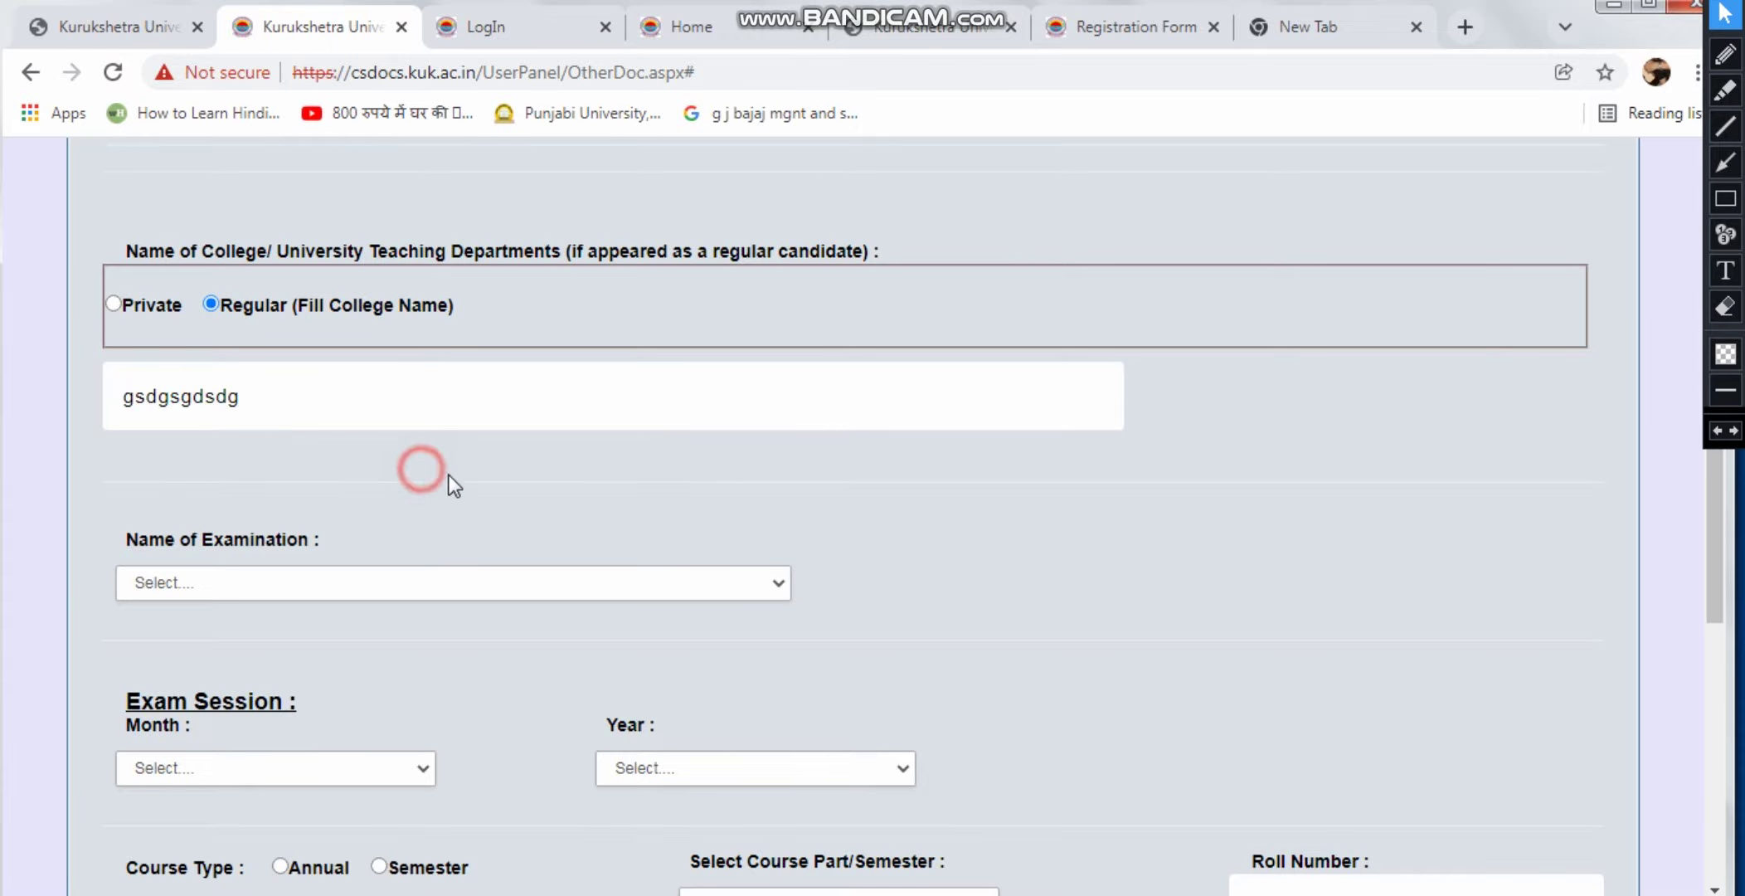
scroll(466, 481, "down", 2)
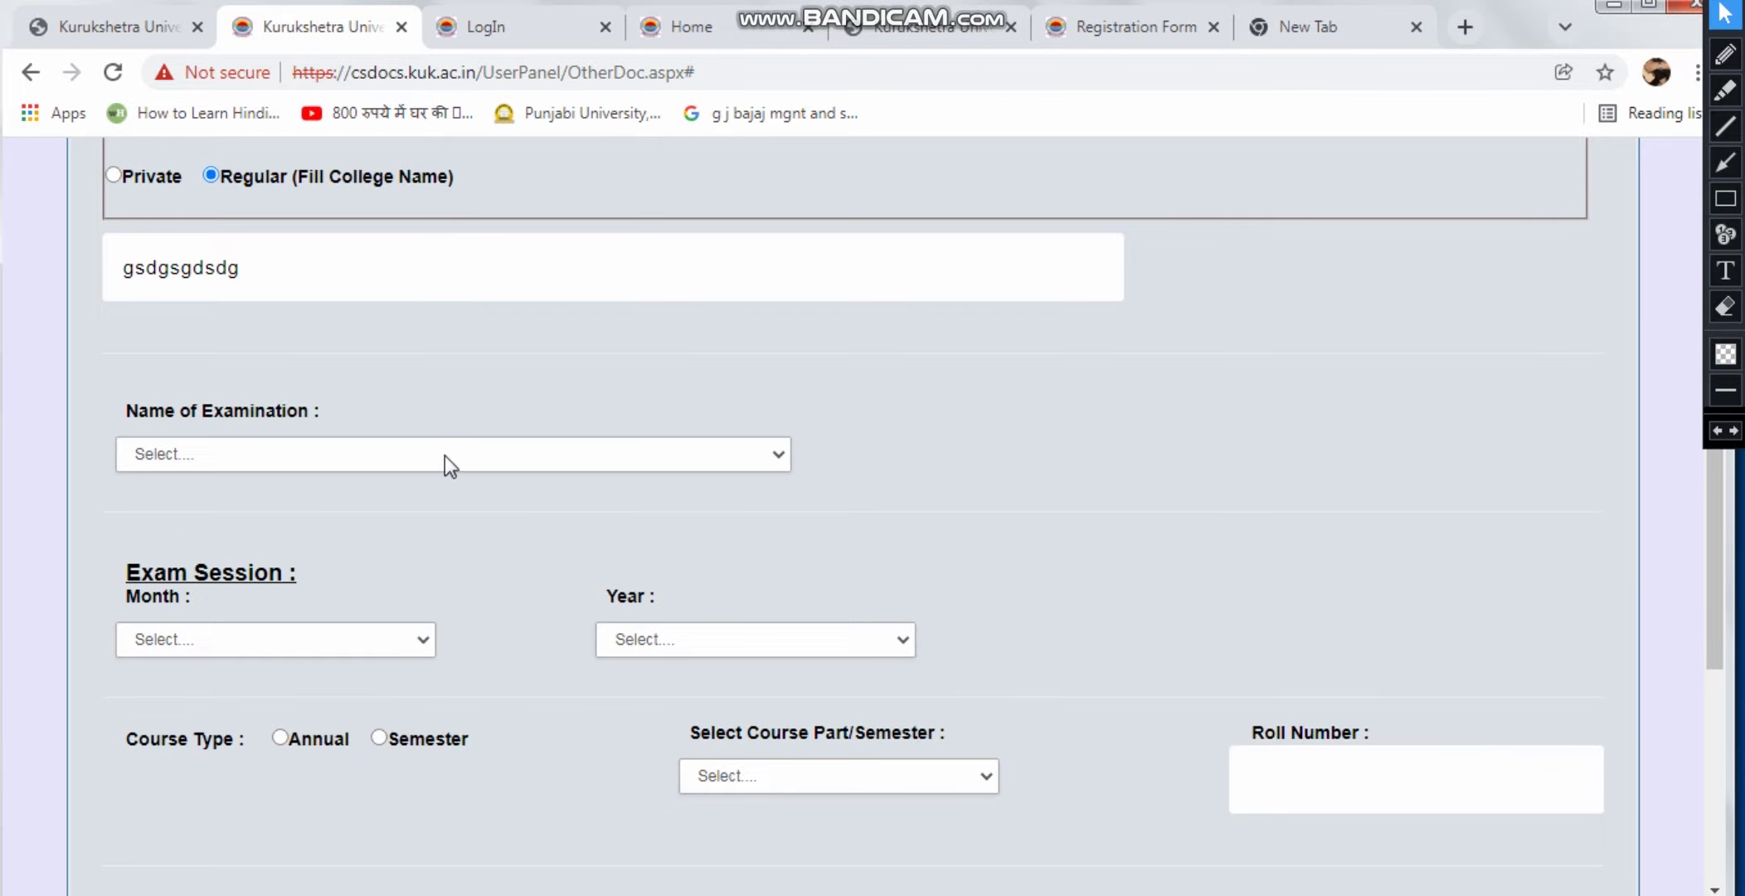
Choose Bachelor of Commerce as the name of examination
left_click(444, 456)
scroll(451, 522, "down", 5)
scroll(452, 535, "down", 4)
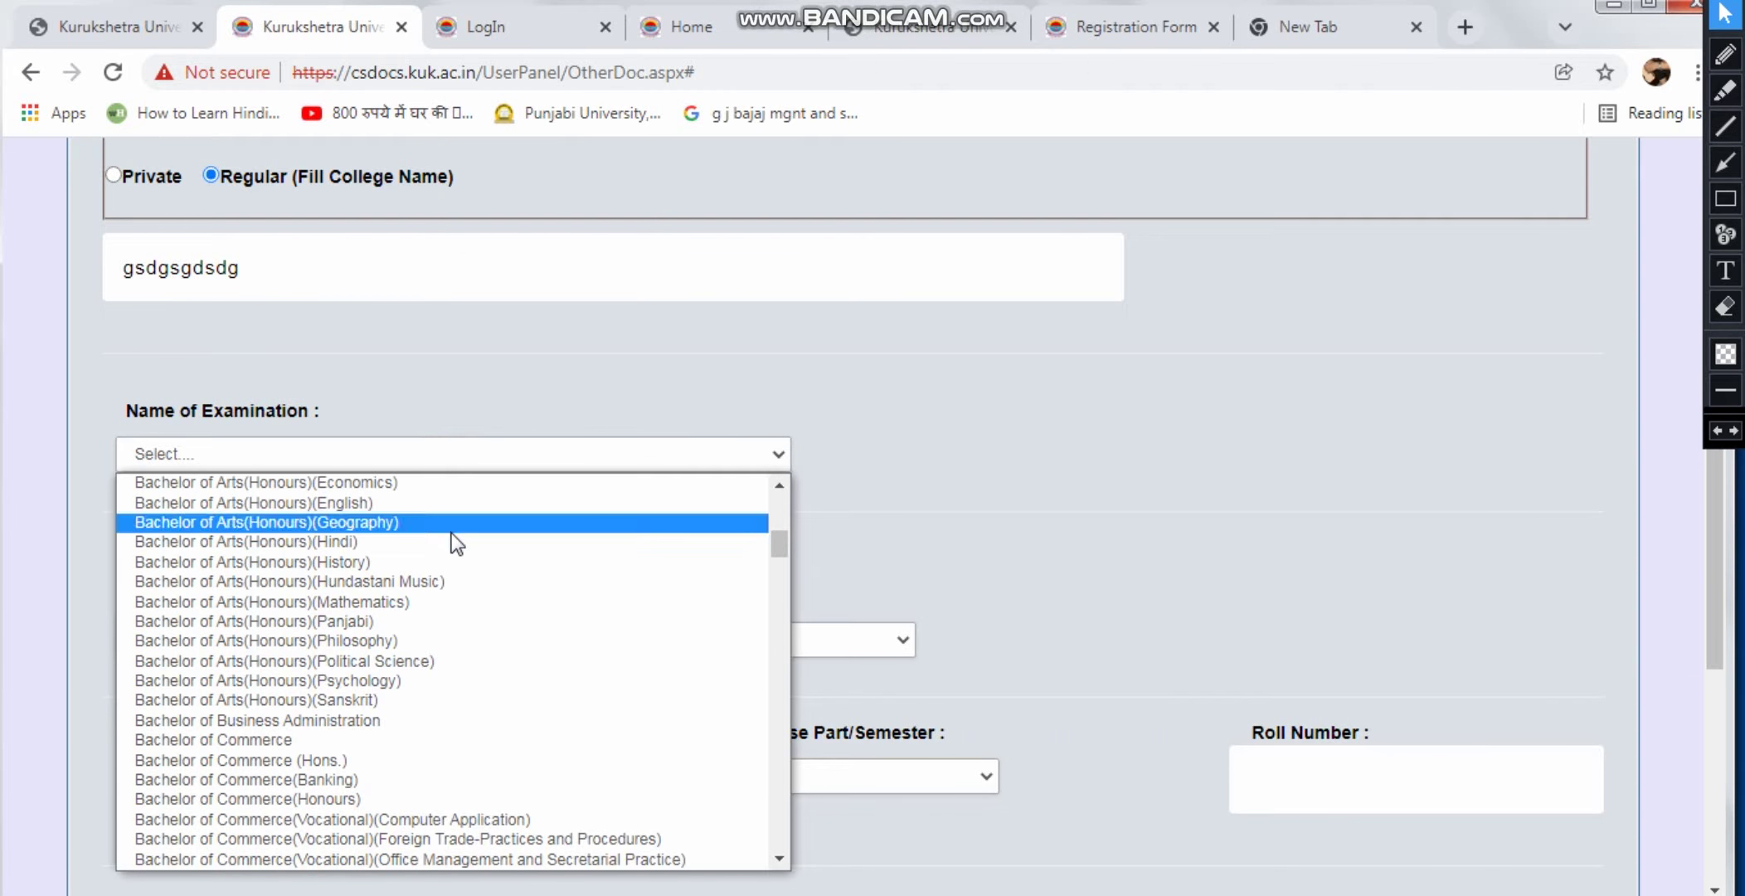
scroll(448, 547, "up", 3)
scroll(406, 600, "down", 3)
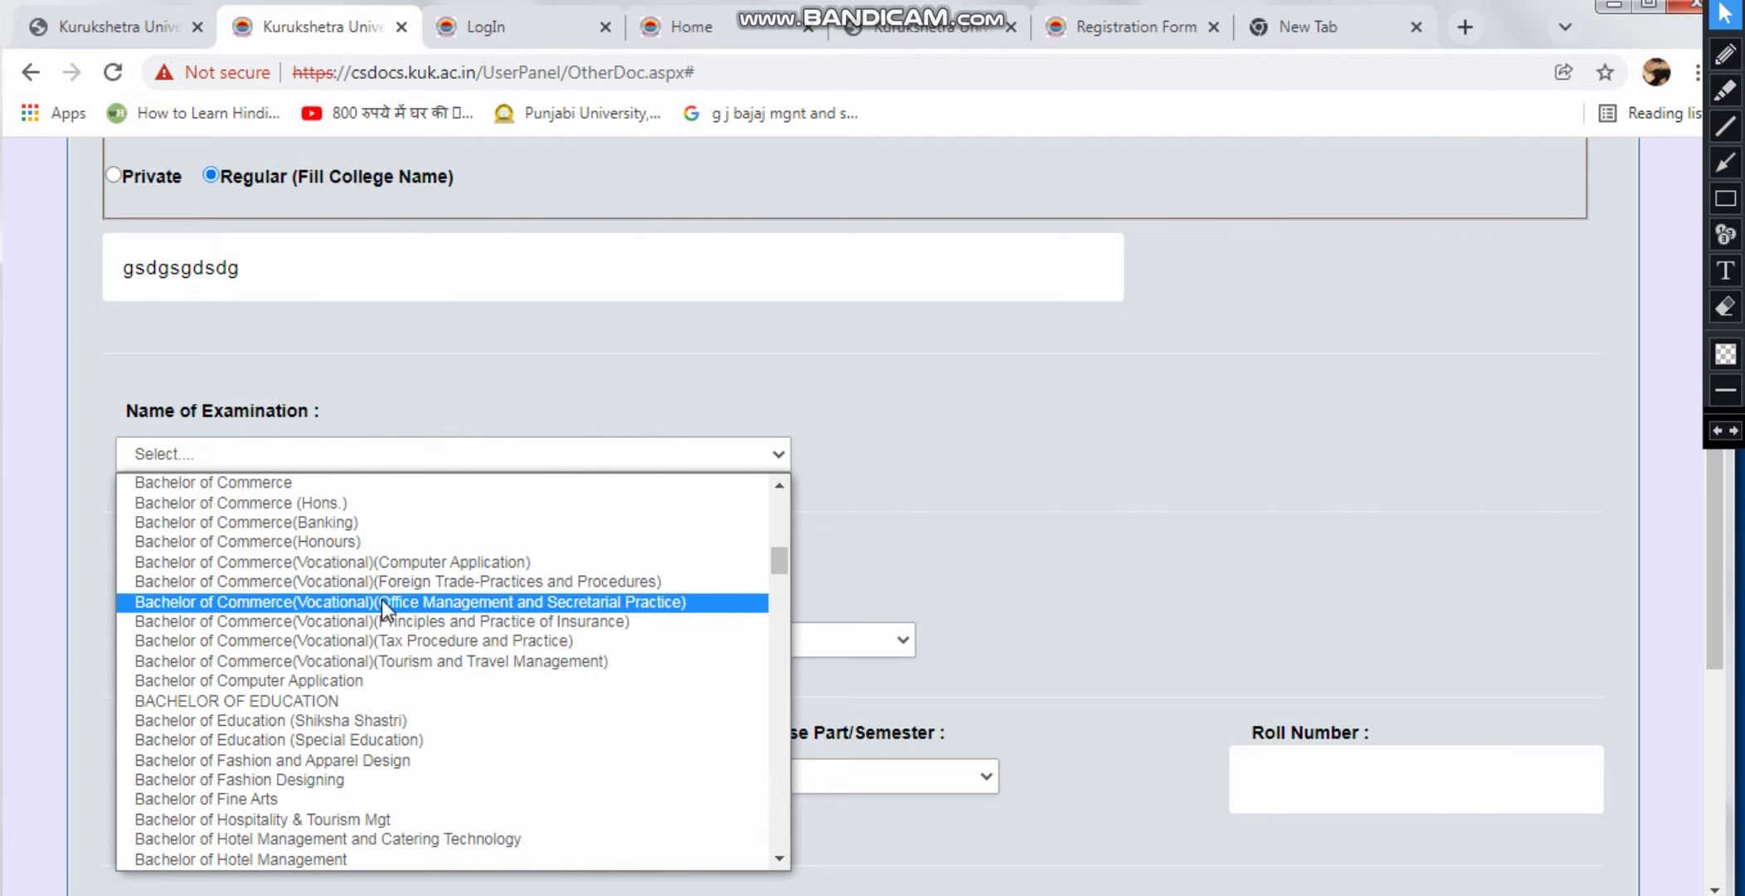
left_click(314, 487)
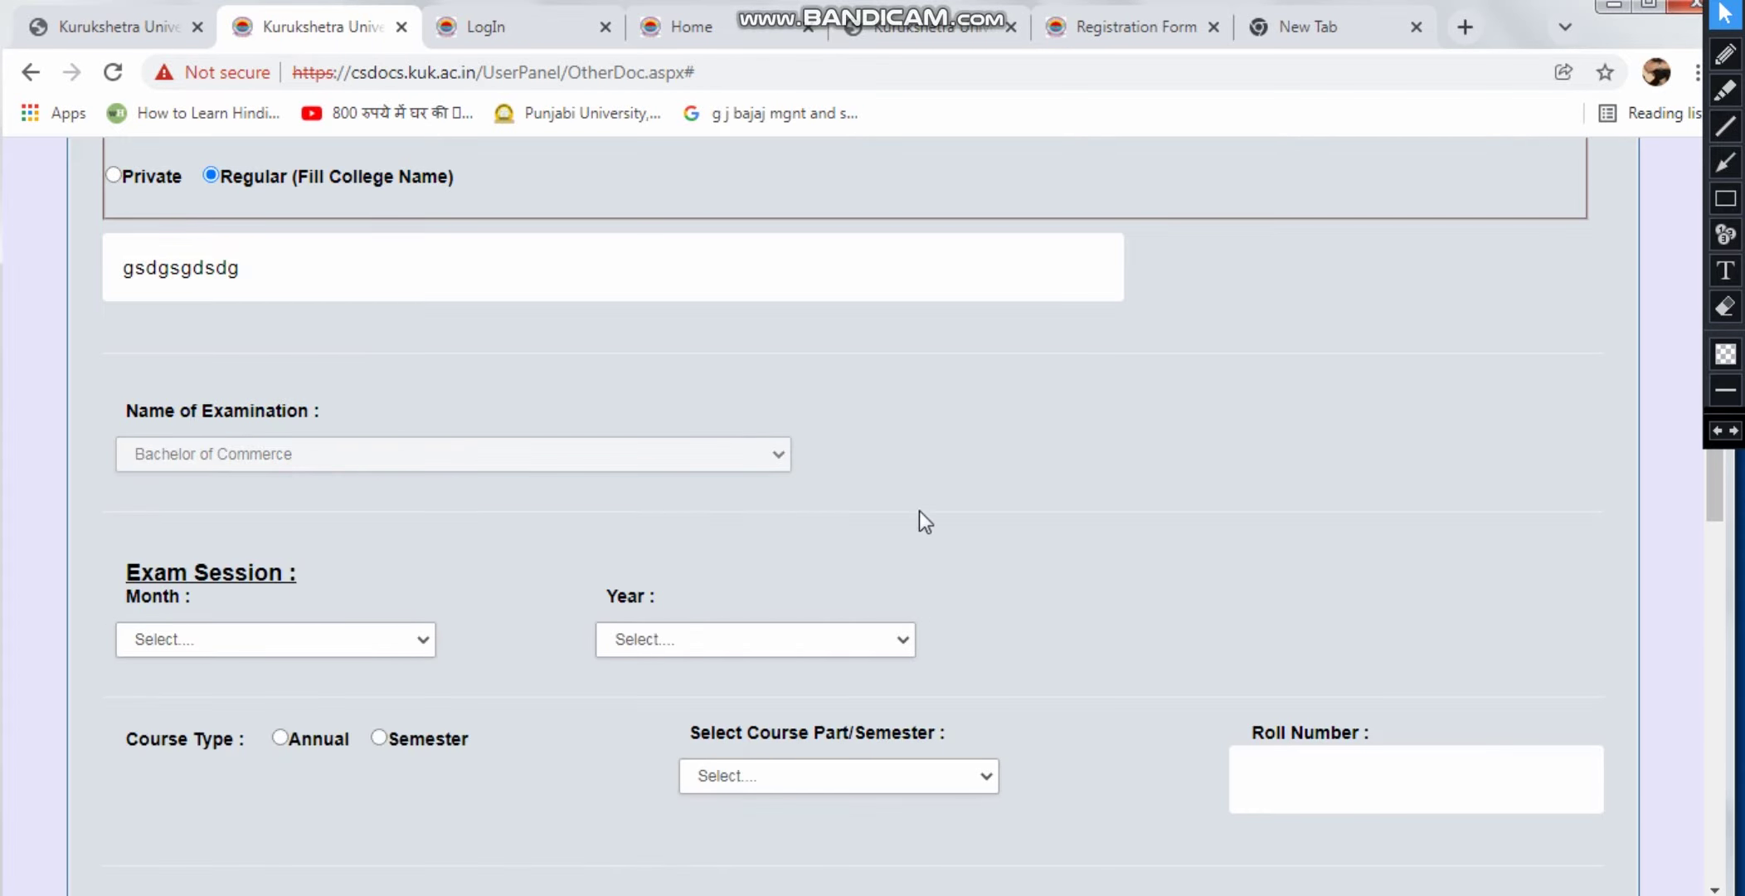
scroll(972, 499, "down", 2)
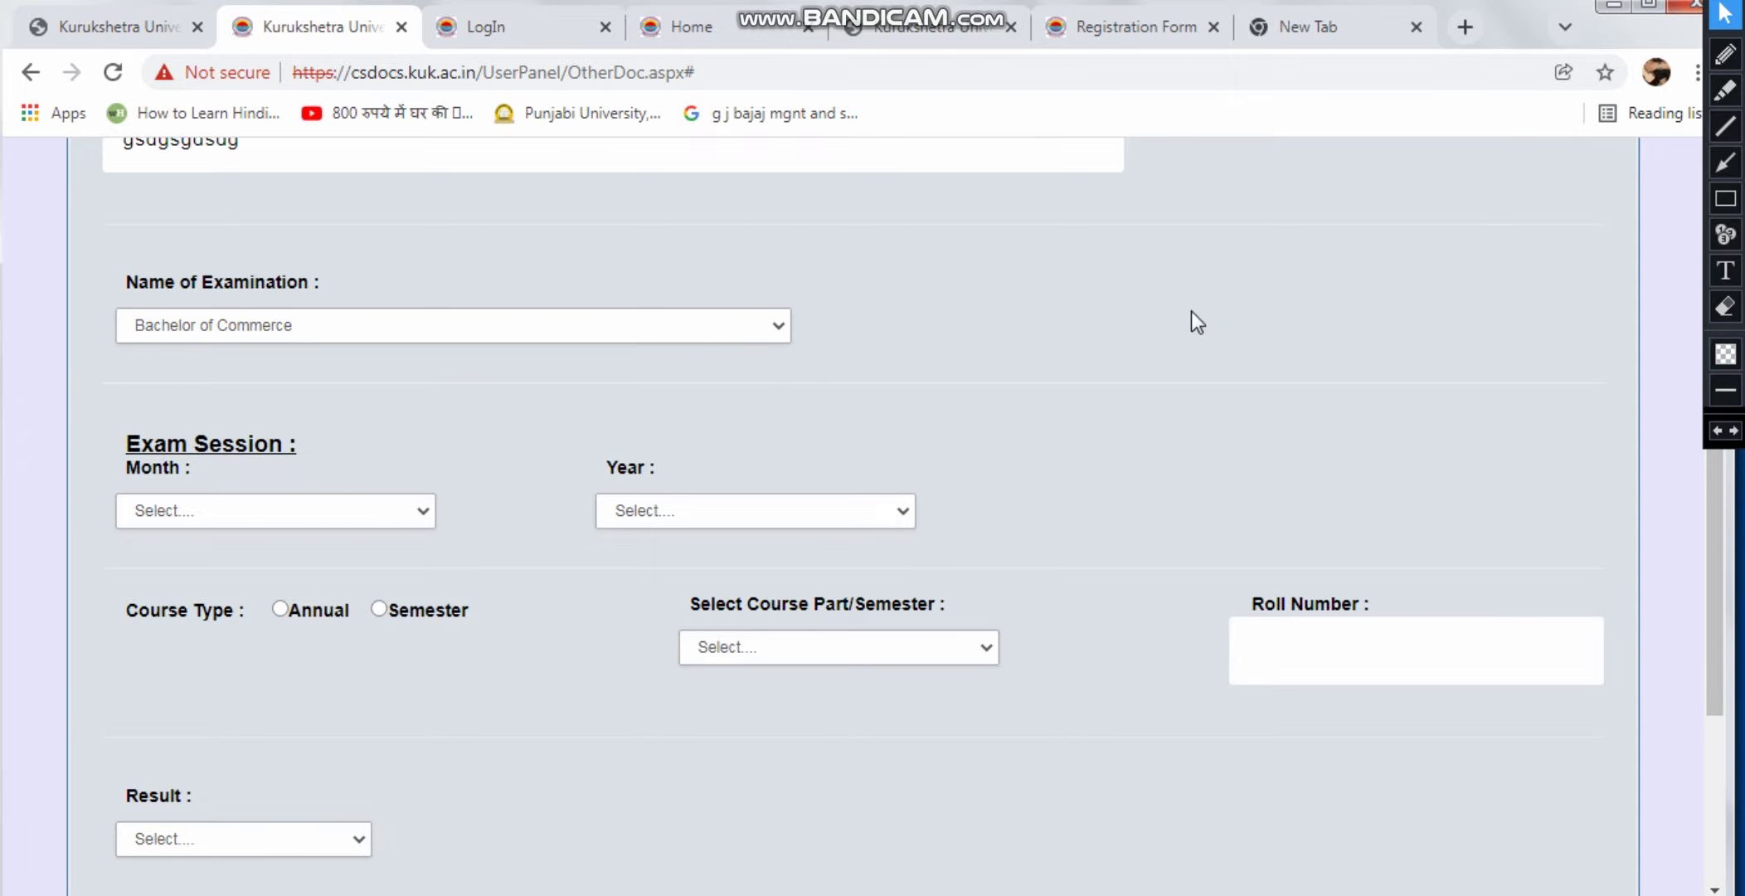
Change the examination to Other and enter its name 'gdgweg'
left_click(771, 325)
scroll(776, 498, "down", 15)
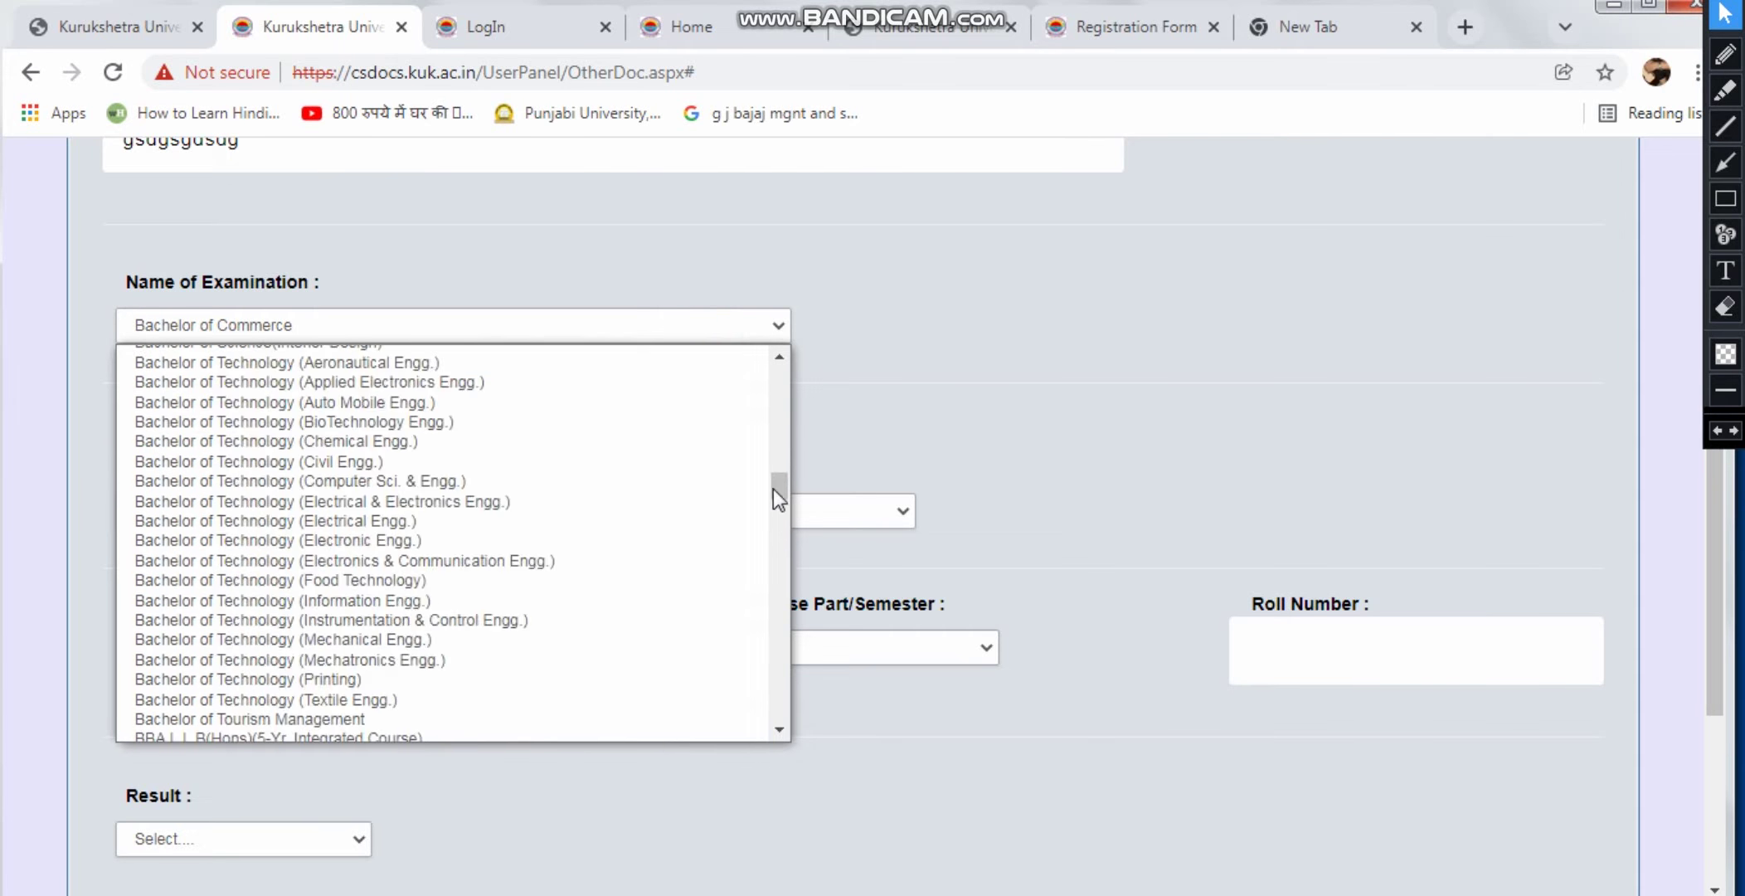
scroll(622, 547, "down", 5)
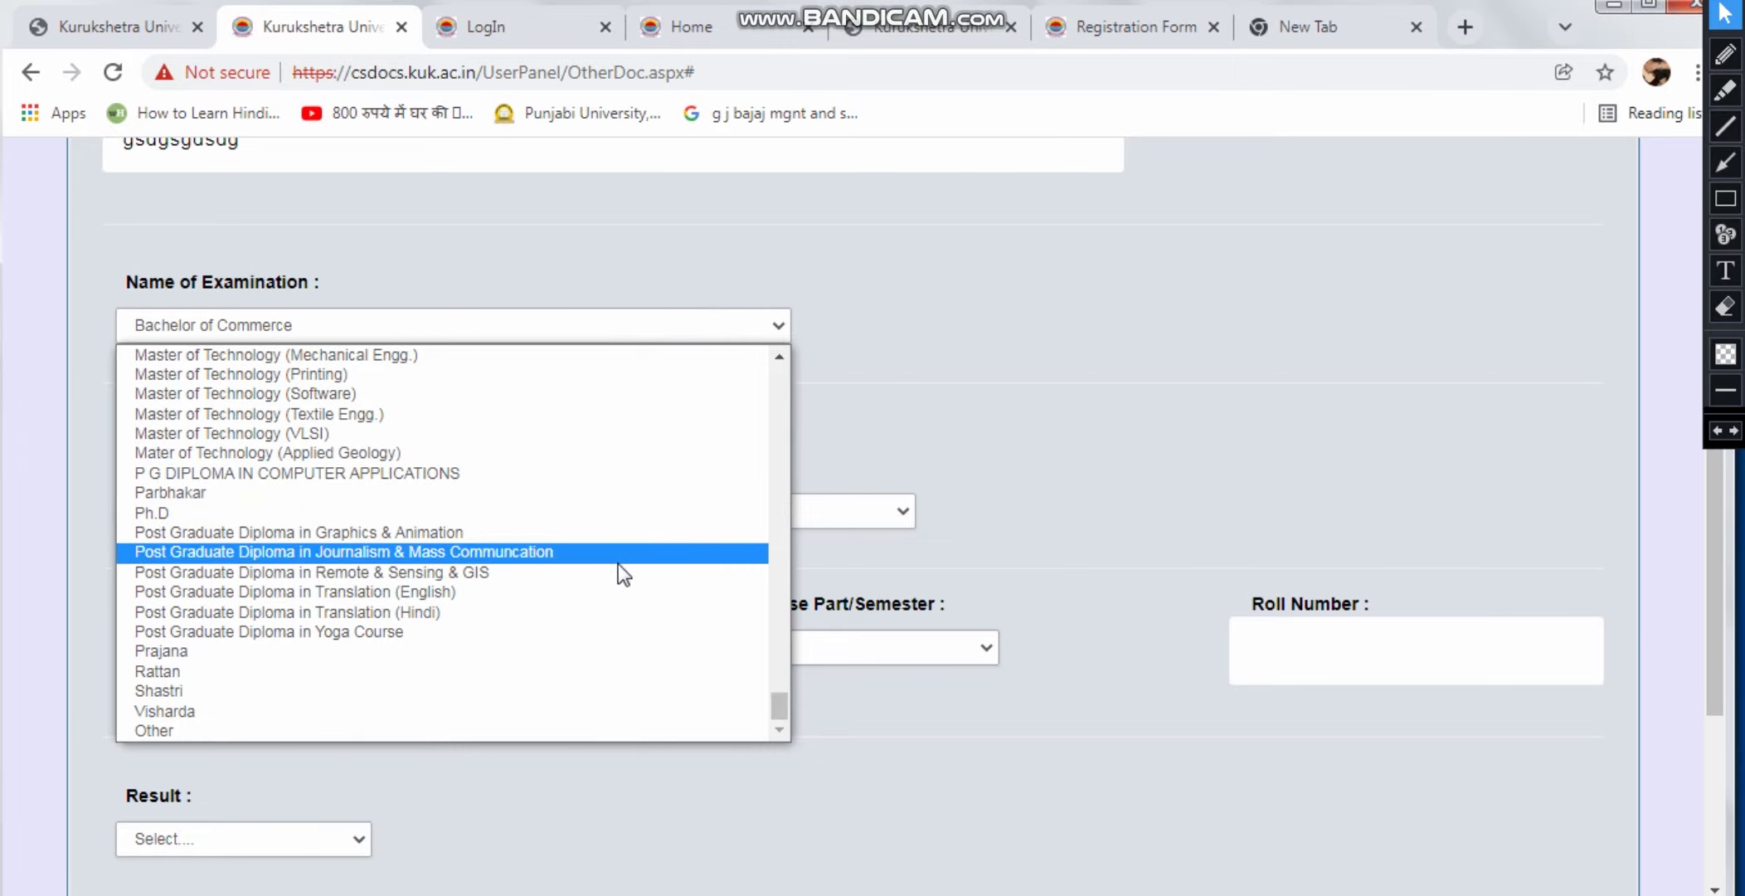
left_click(558, 730)
left_click(884, 352)
type("gdgweg")
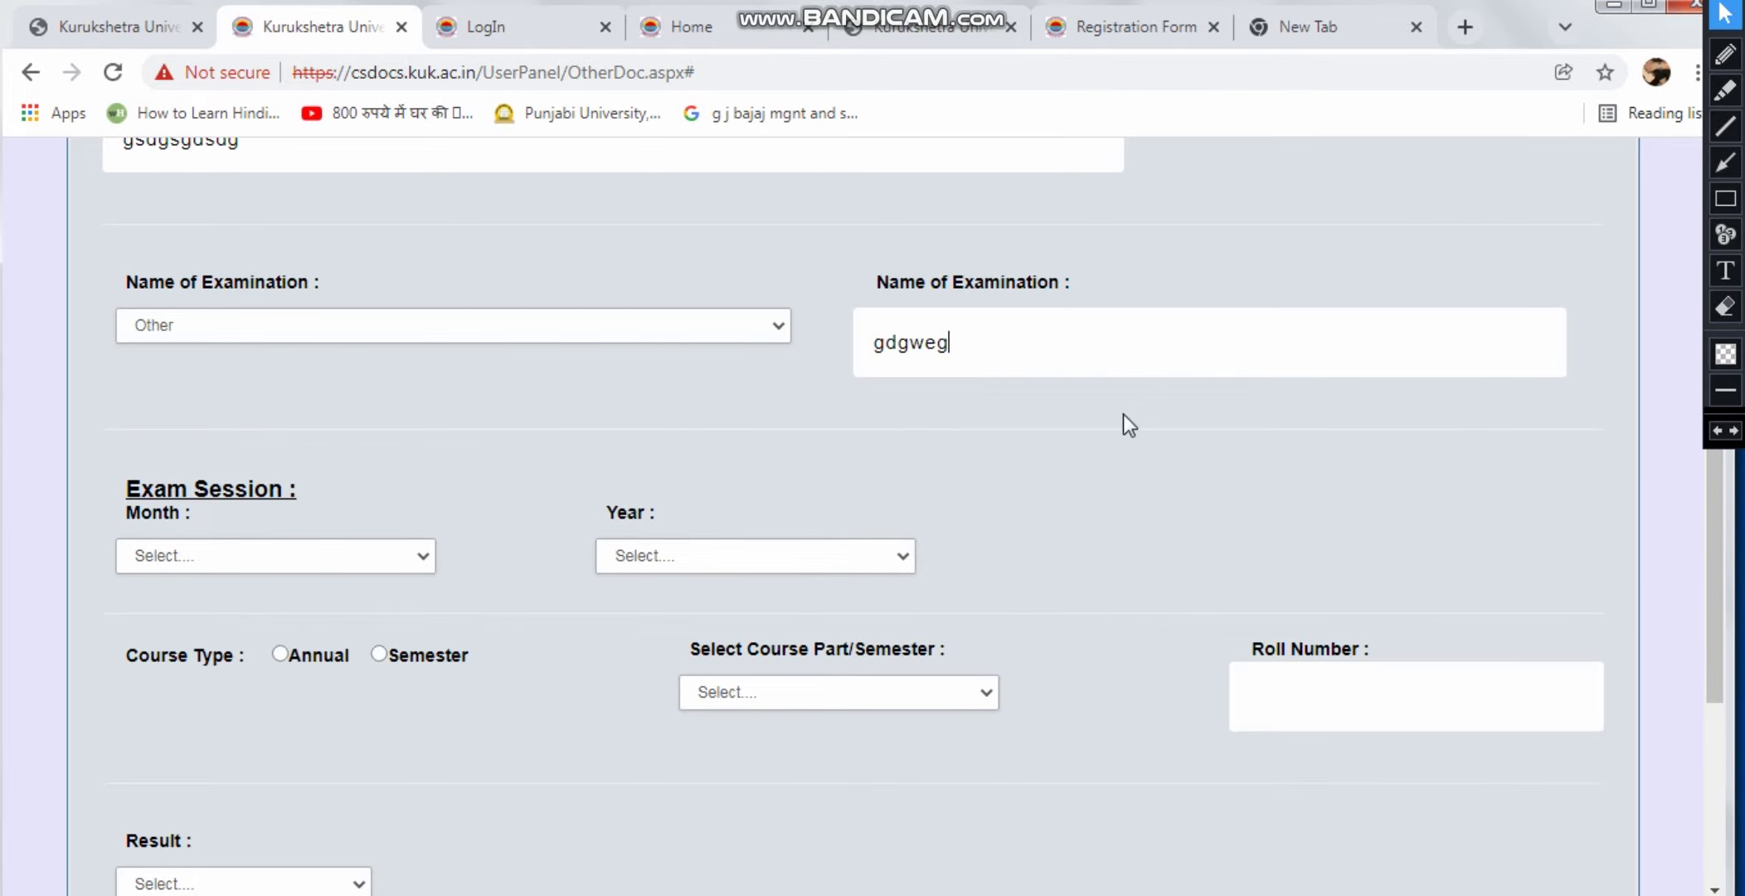
left_click(1143, 433)
Set the exam session to February 2014
left_click(385, 557)
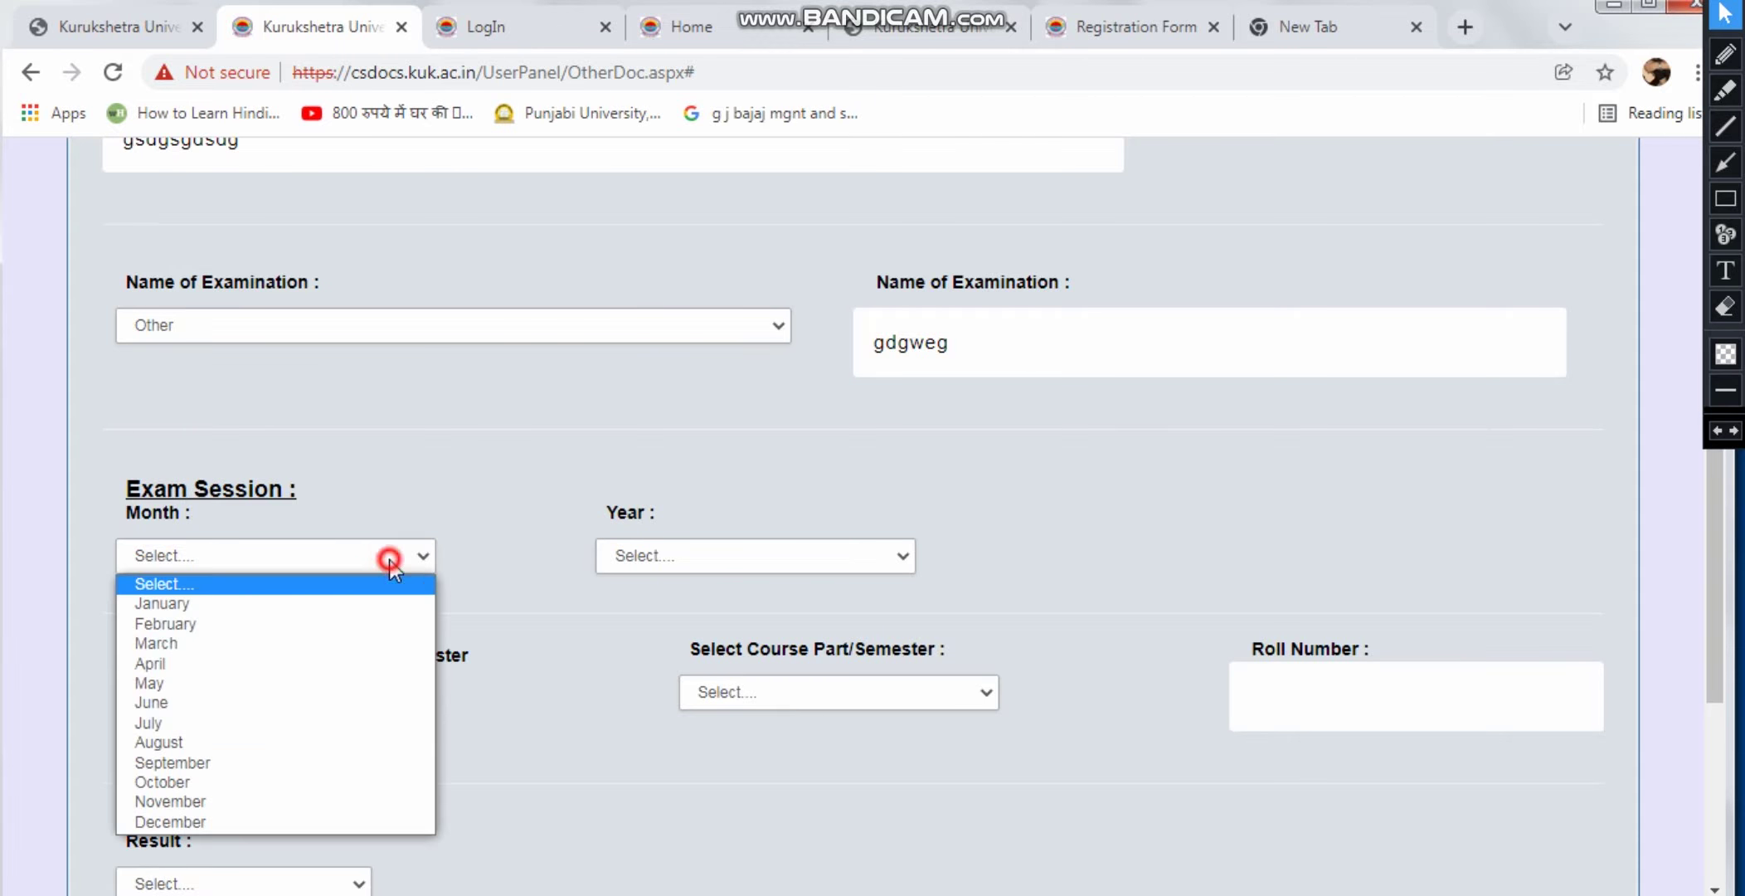
left_click(314, 622)
left_click(646, 557)
scroll(660, 527, "down", 1)
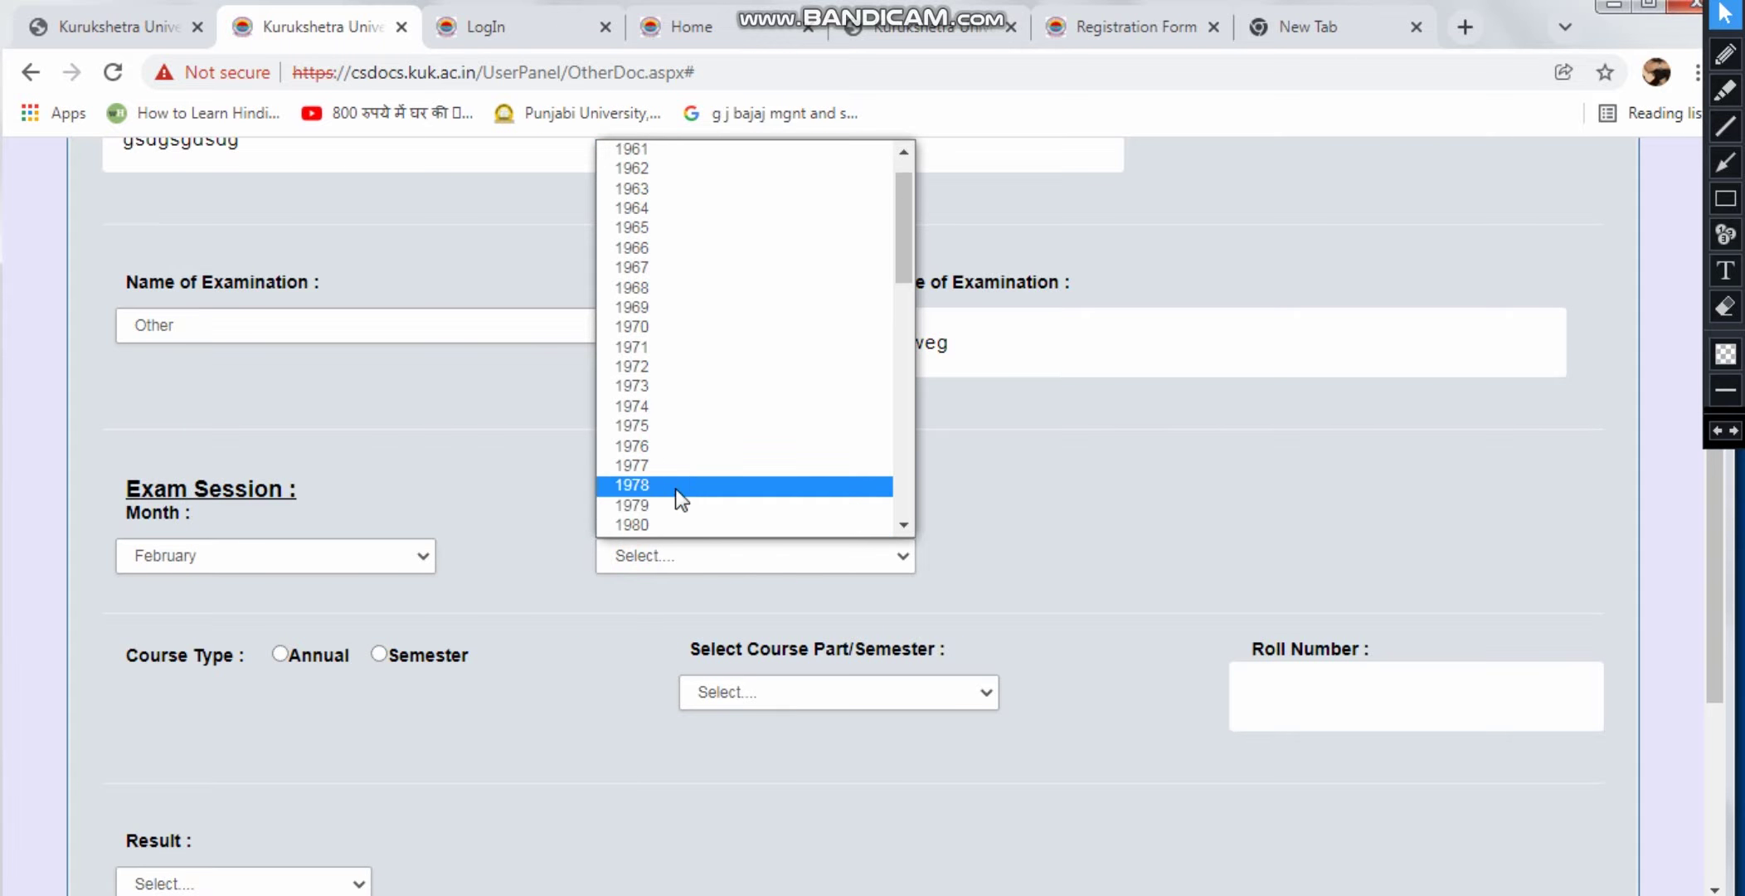
scroll(679, 481, "up", 1)
scroll(683, 477, "down", 10)
left_click(683, 483)
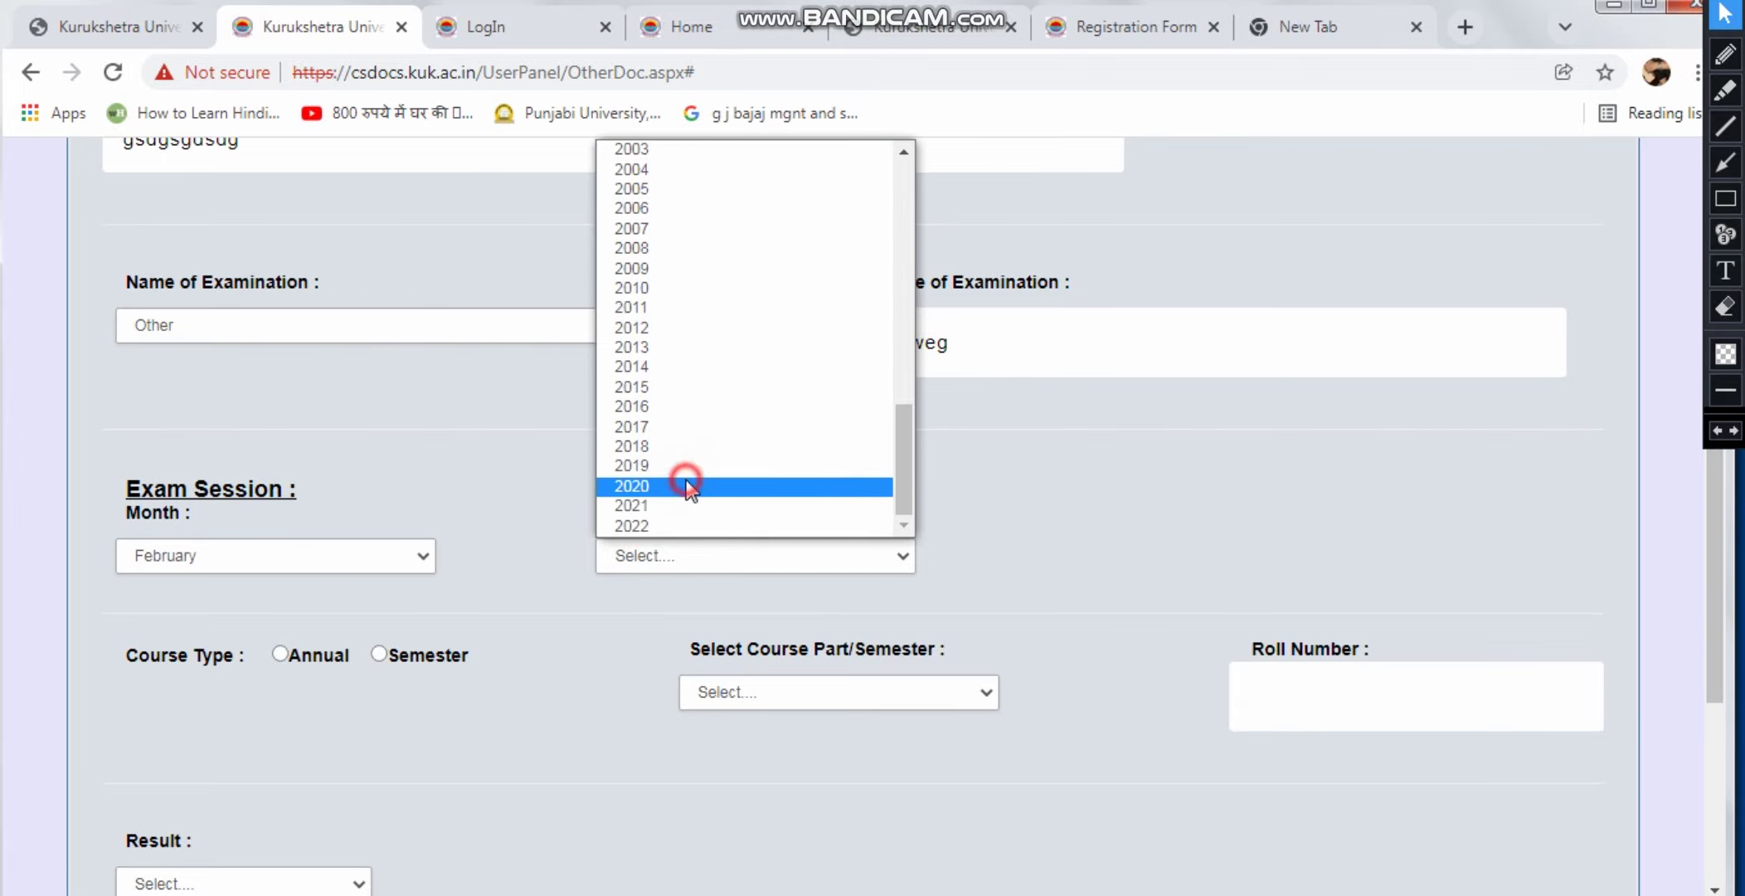
left_click(847, 542)
left_click(689, 362)
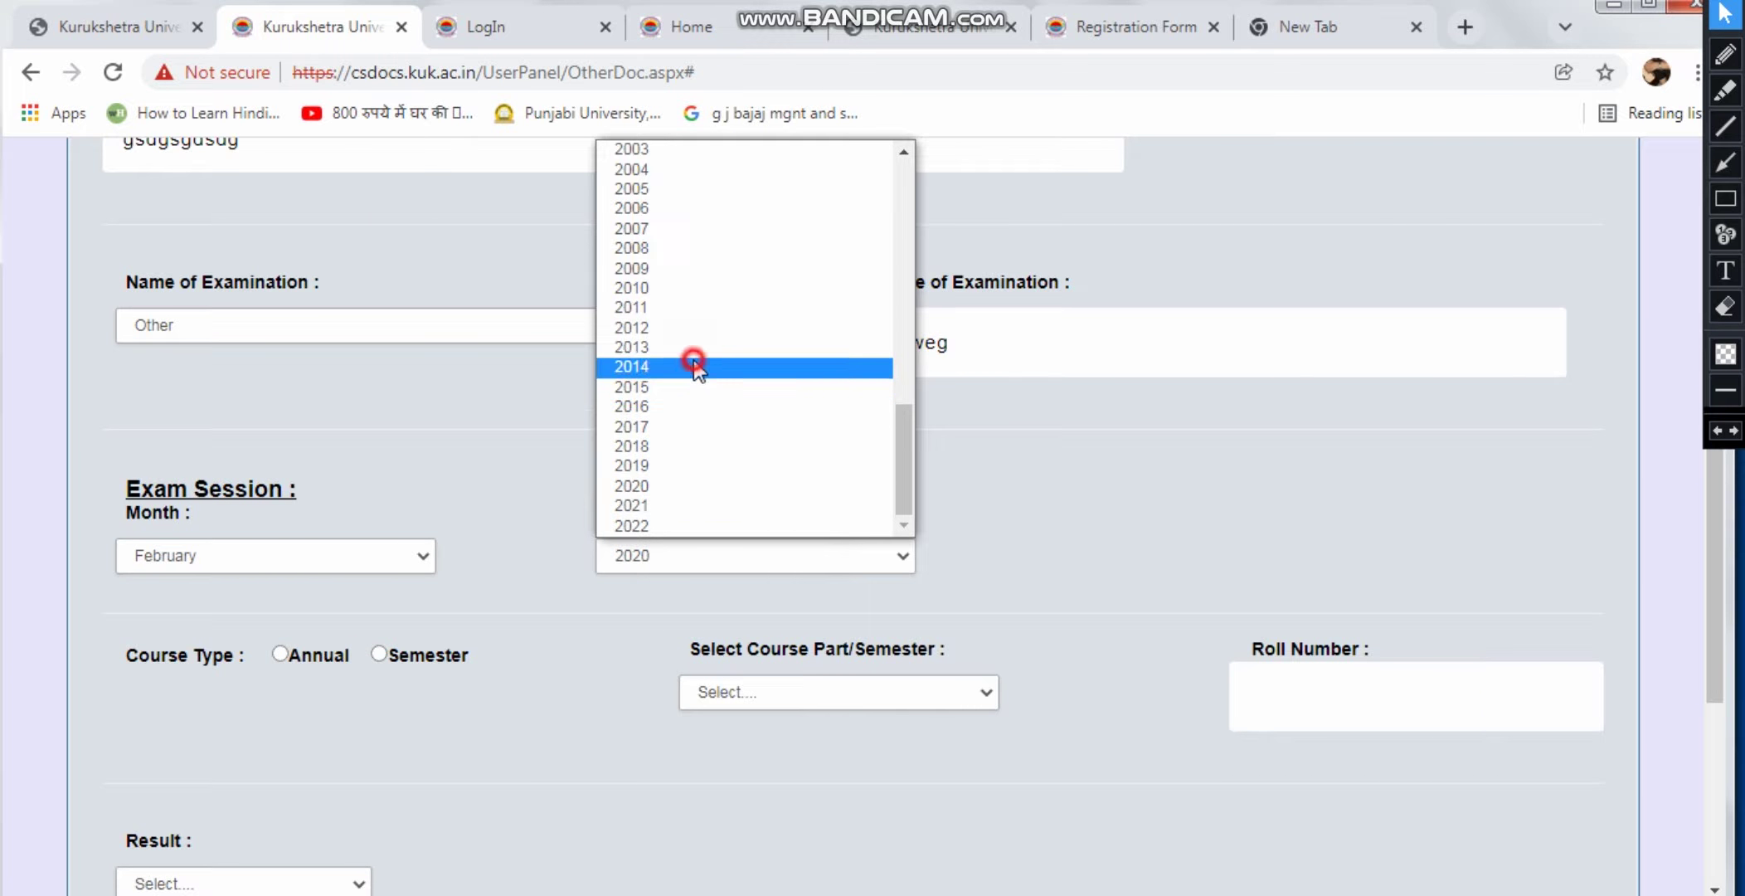
left_click(1039, 575)
scroll(303, 611, "down", 1)
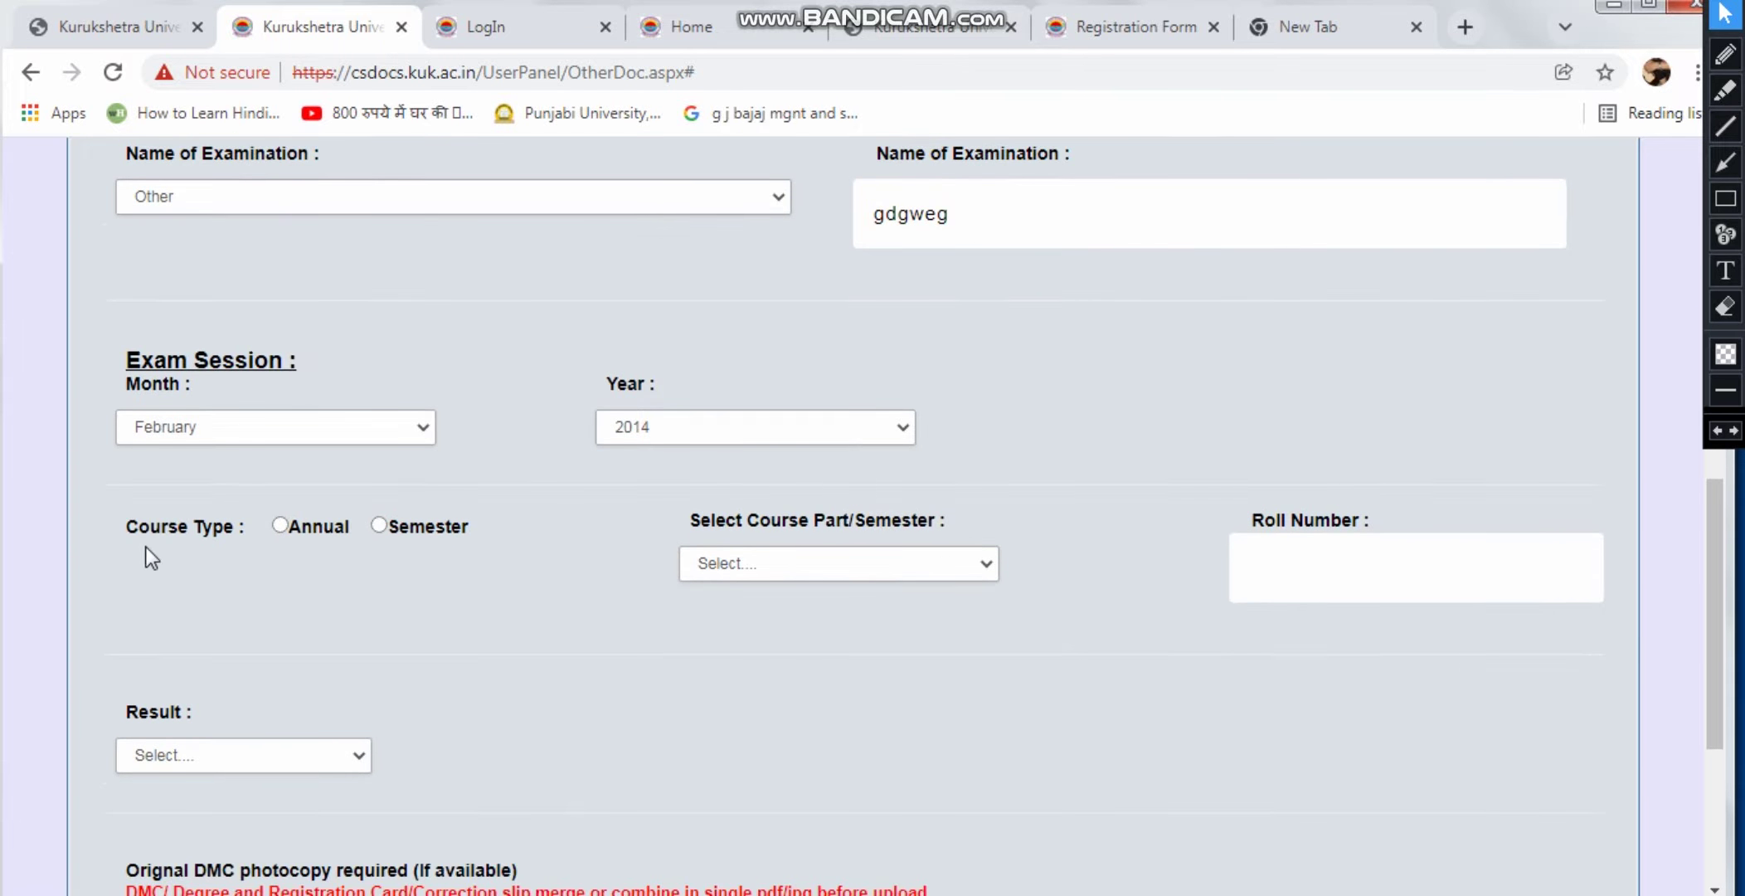
Set course type Semester, part Semester-6, and enter the roll number
left_click(411, 534)
left_click(773, 560)
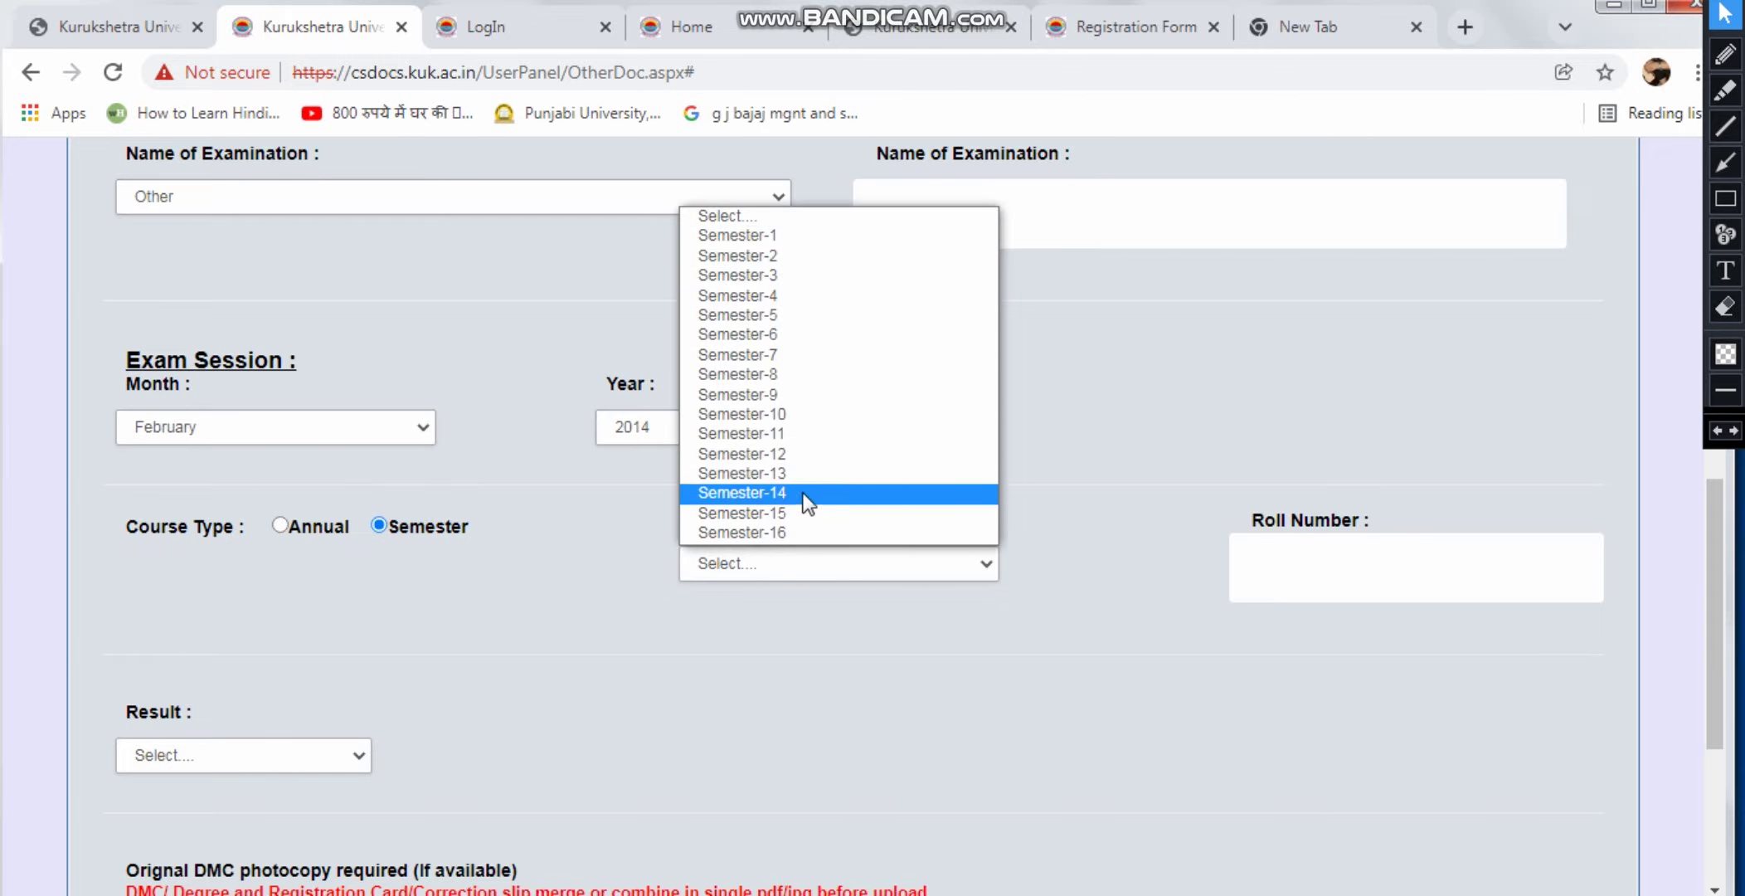
left_click(803, 335)
left_click(1407, 581)
type("bsgrhgr")
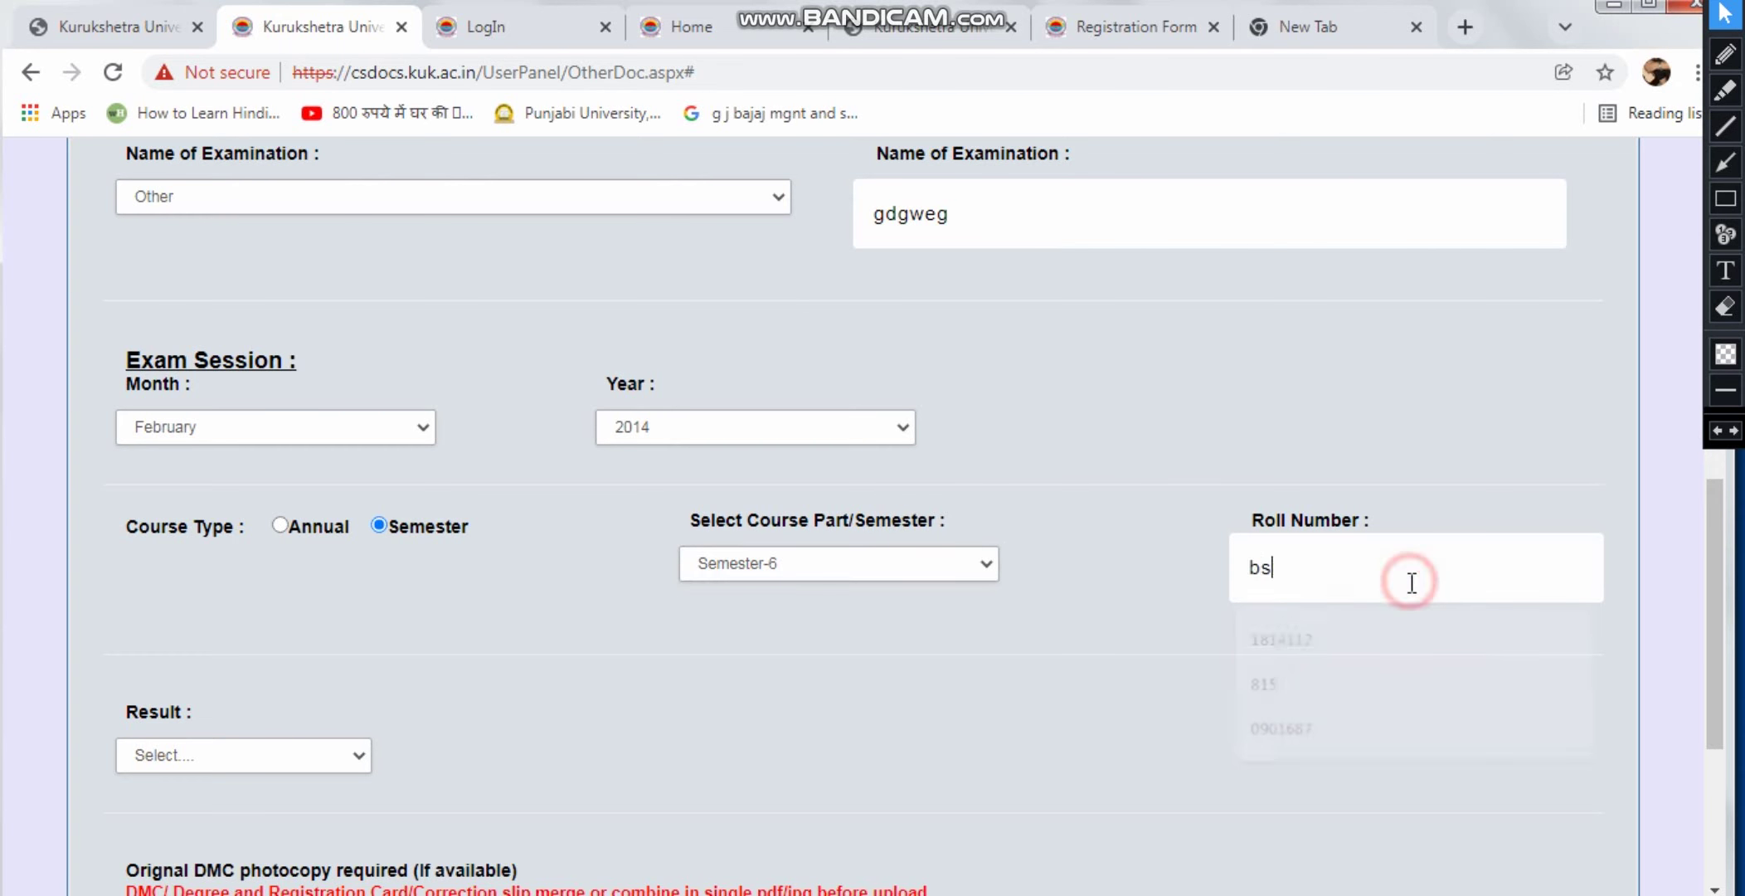
double_click(1414, 572)
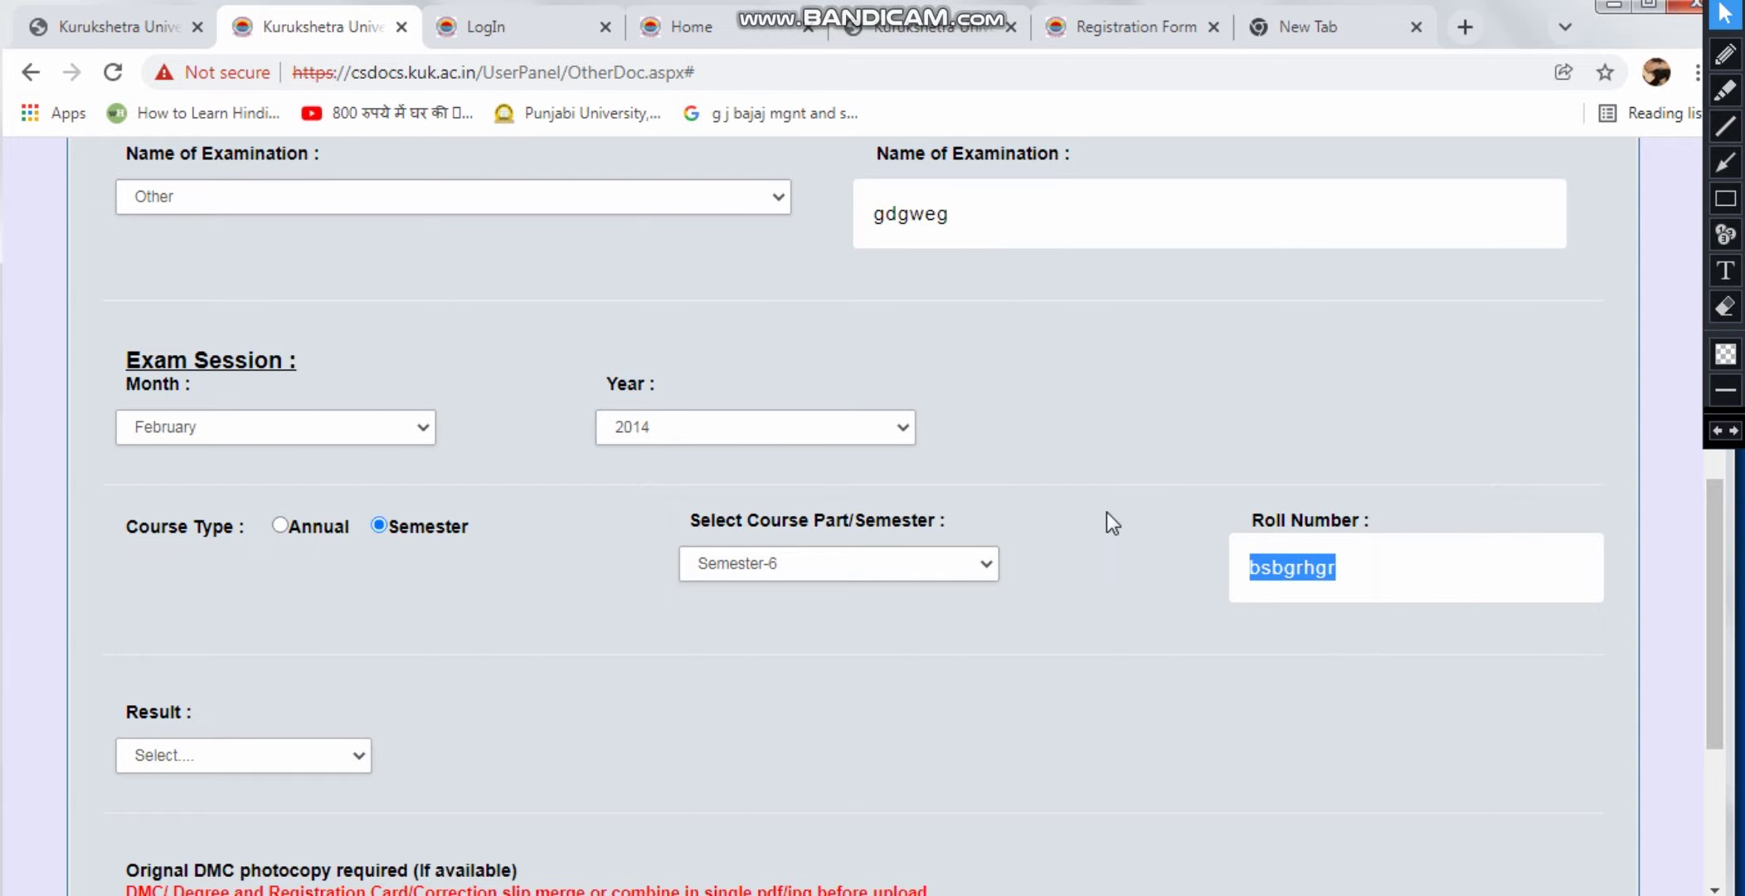
left_click(921, 653)
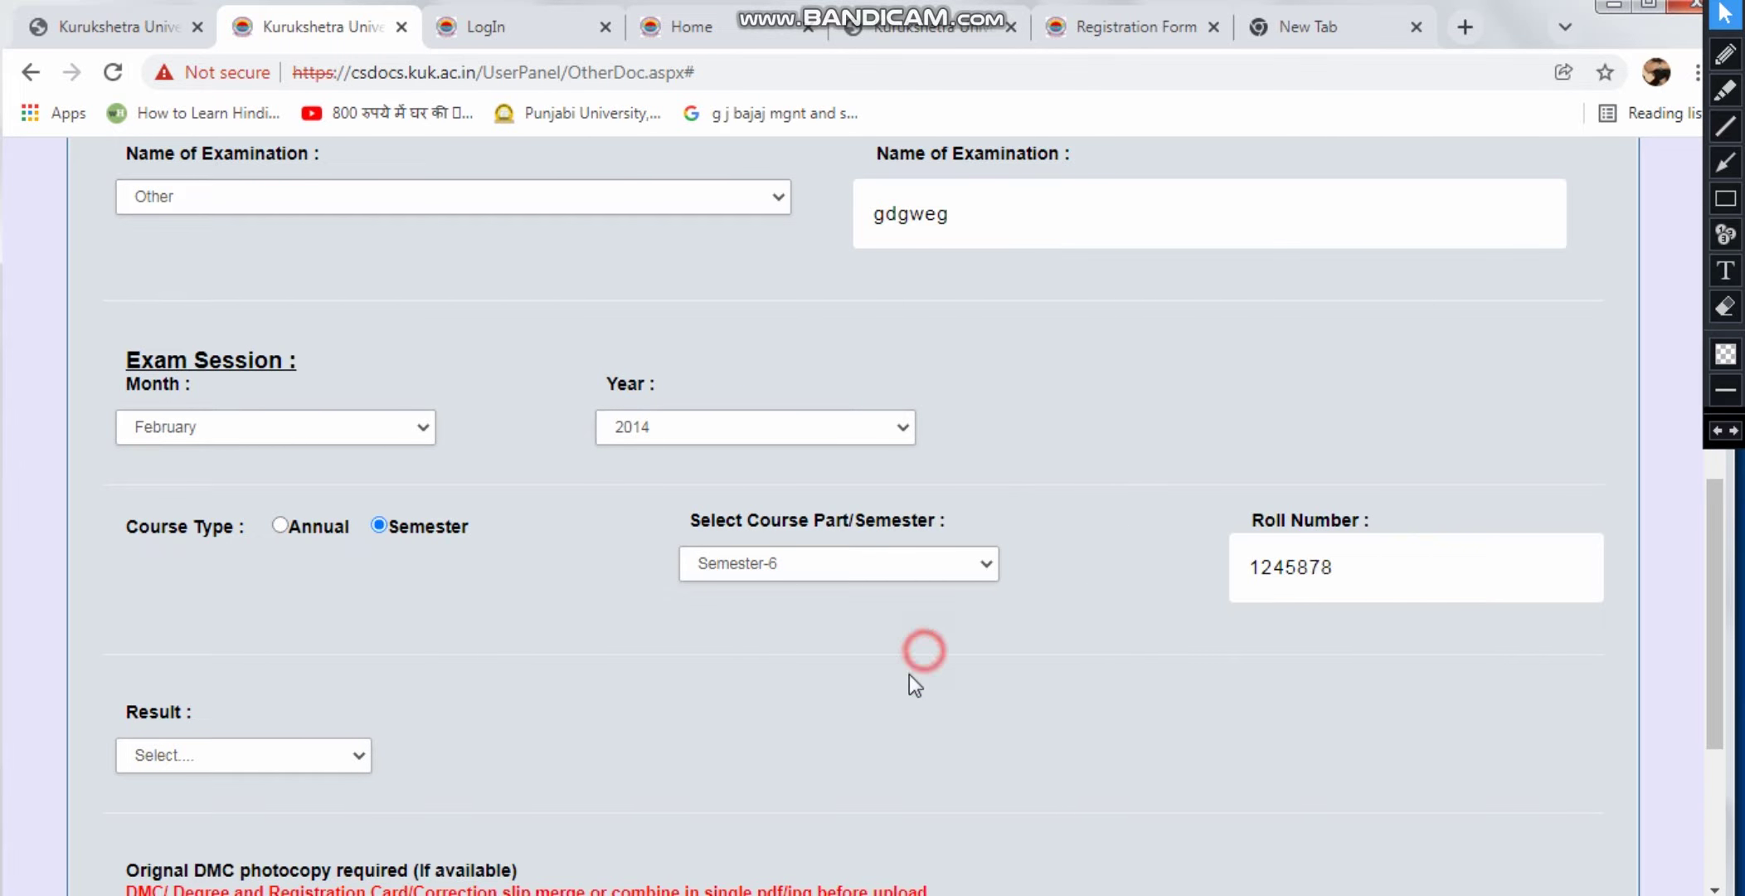
Set the result to Pass with 452 of 785 marks
scroll(314, 661, "down", 3)
left_click(280, 498)
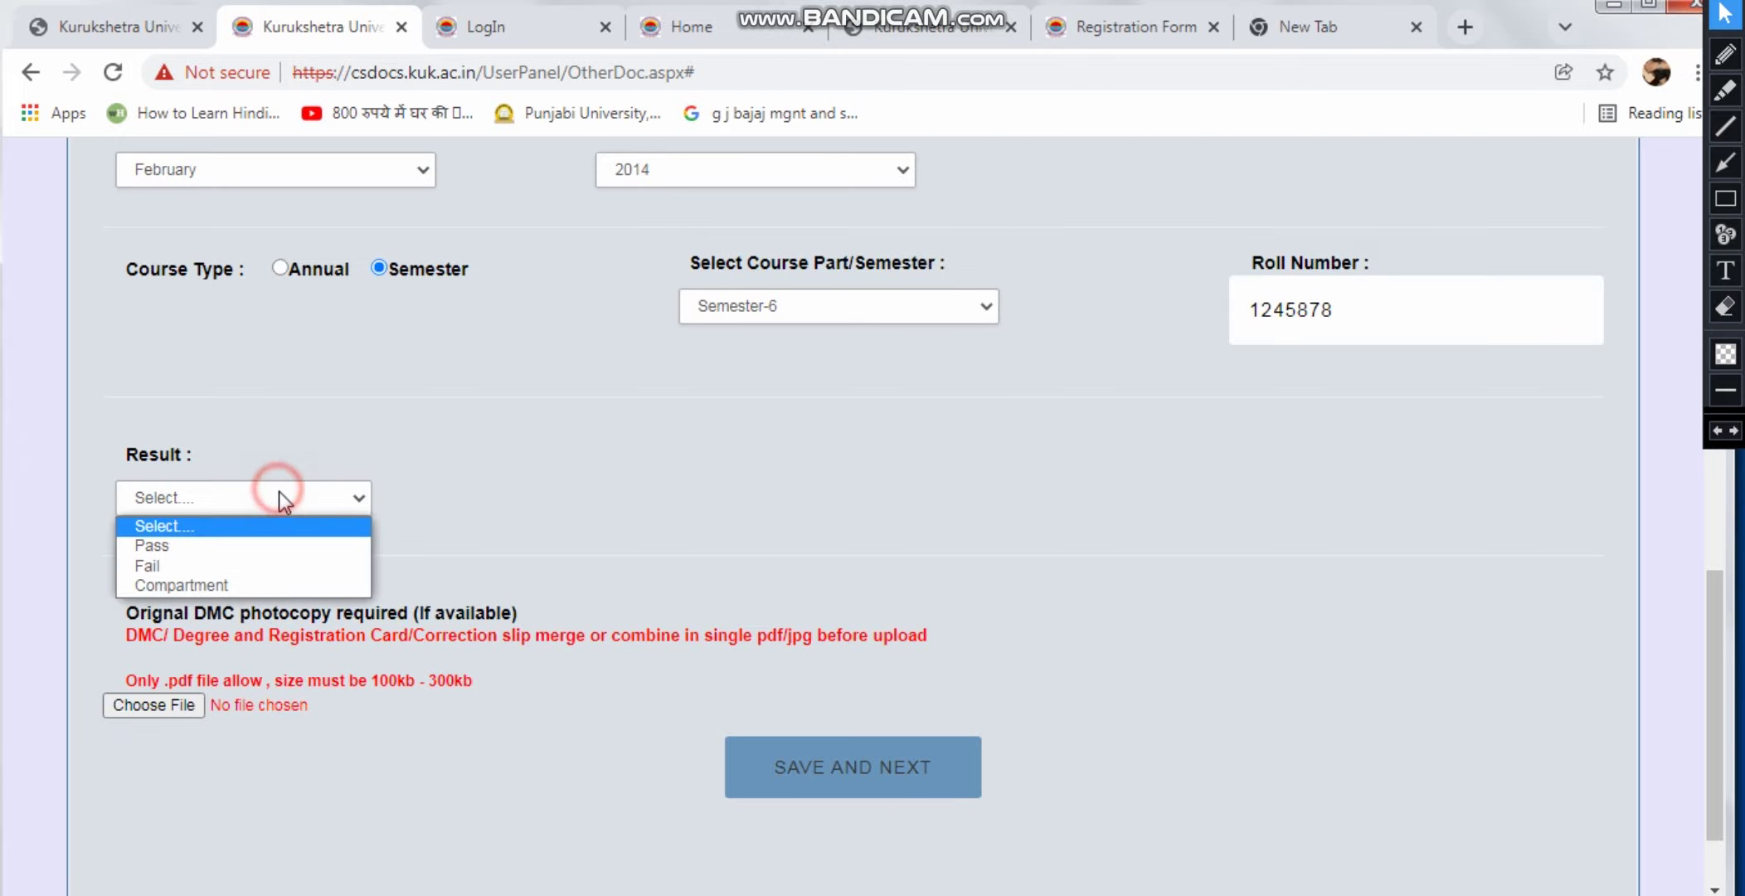
left_click(278, 539)
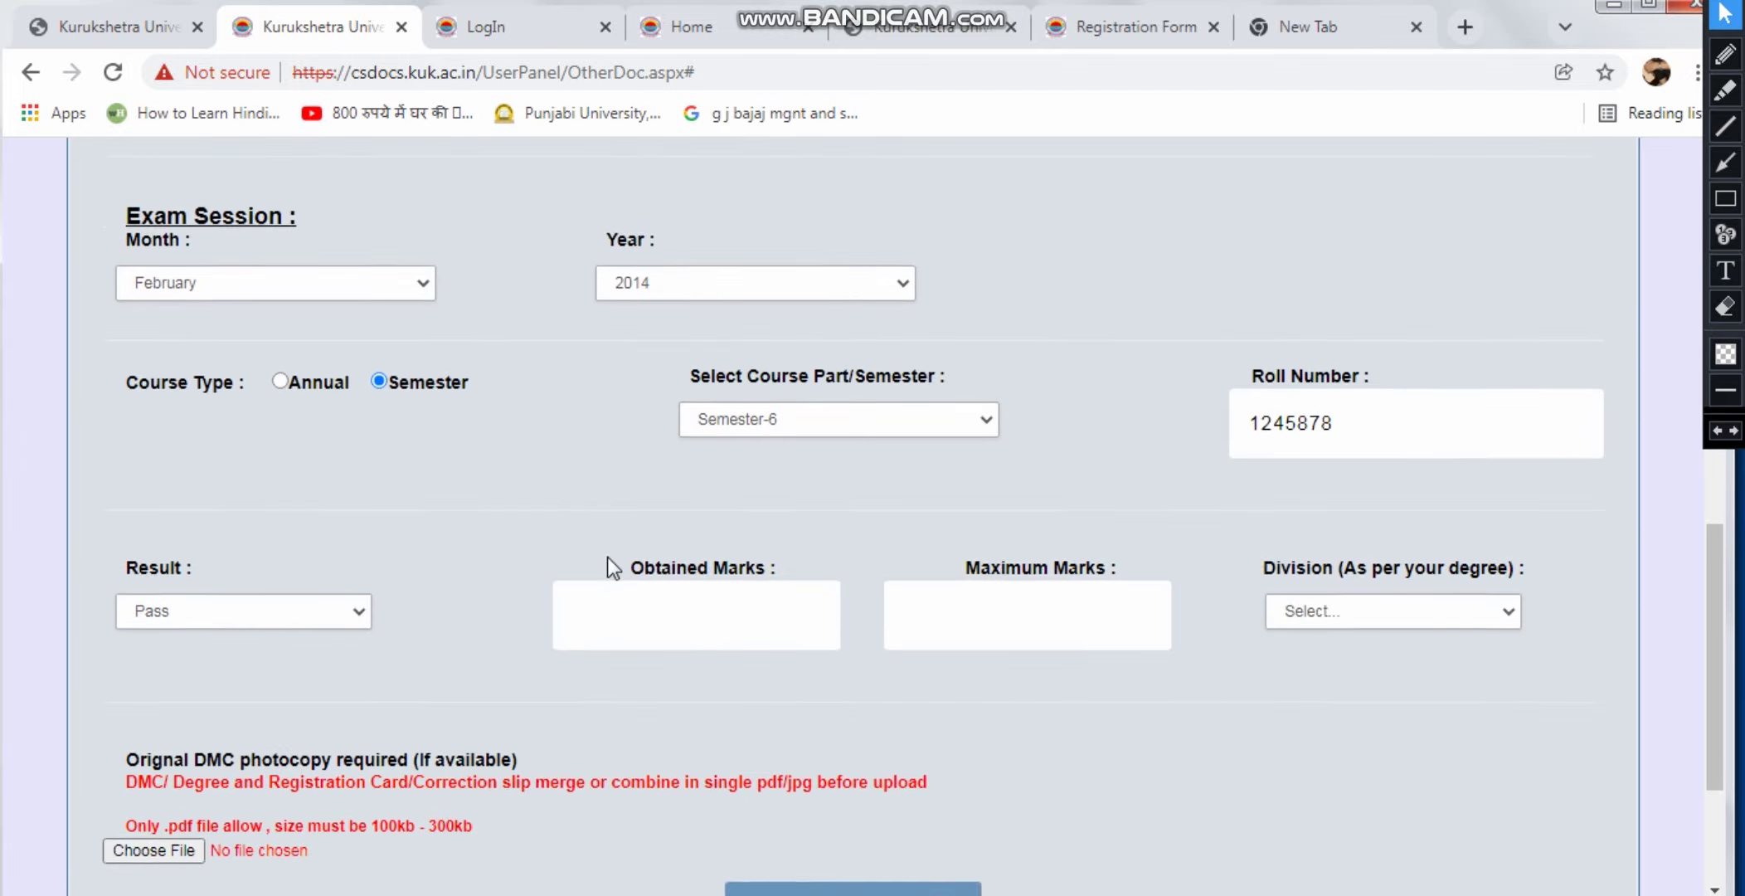
left_click(663, 621)
type("452")
left_click(1019, 633)
type("7")
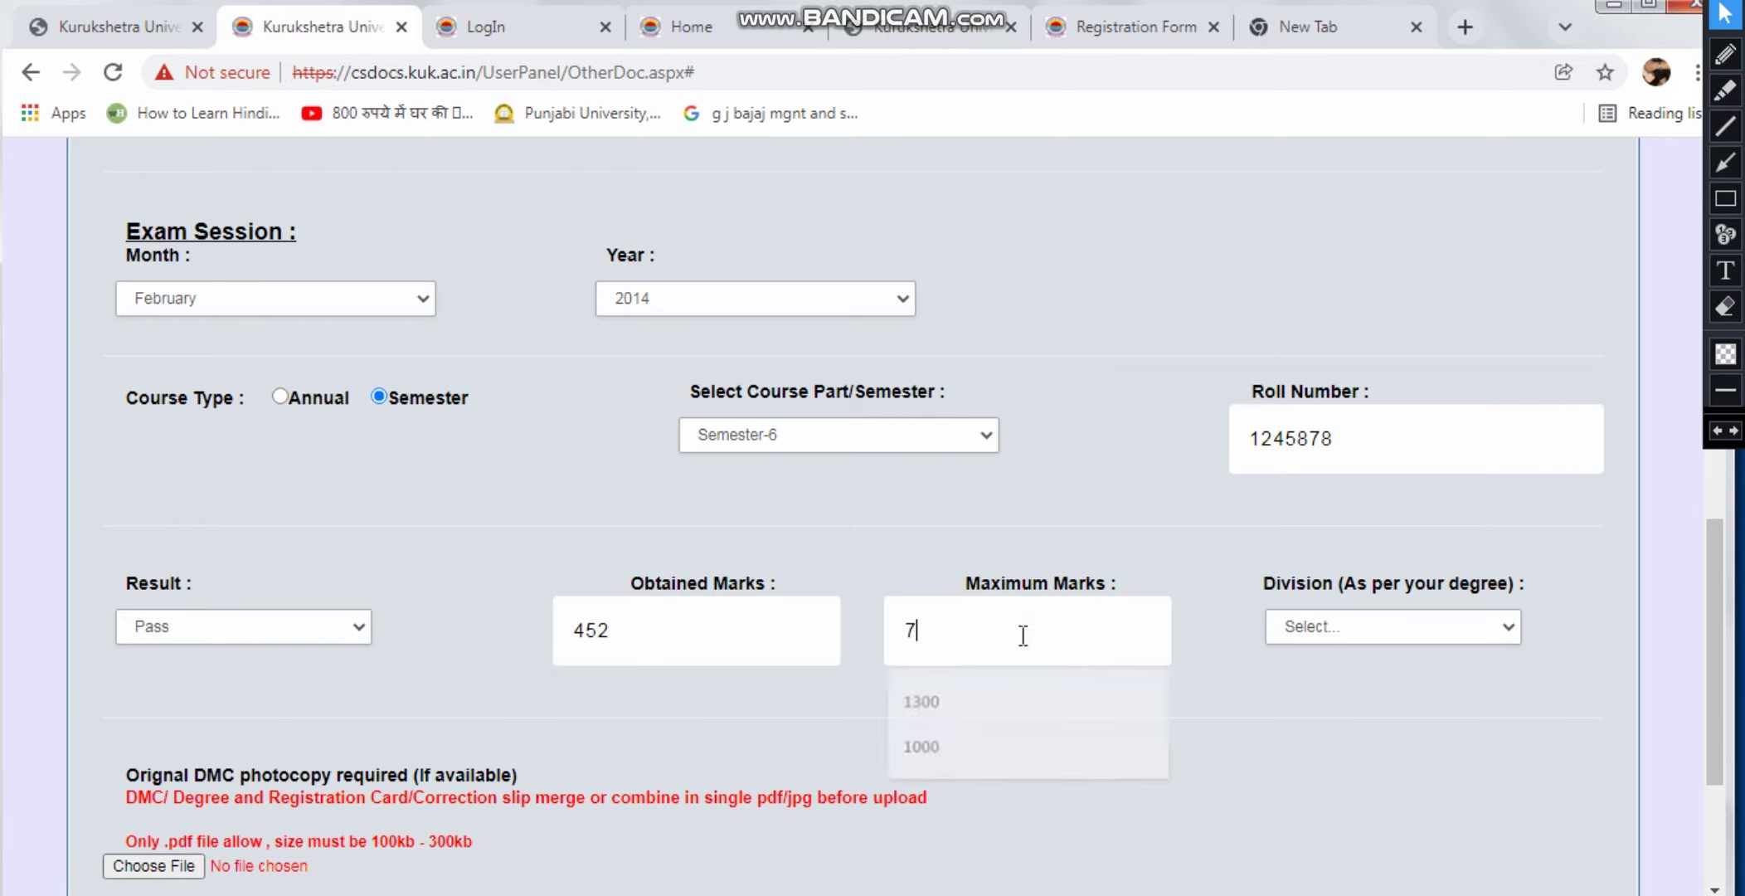
type("85")
left_click(1255, 712)
Choose First as the division
left_click(1384, 627)
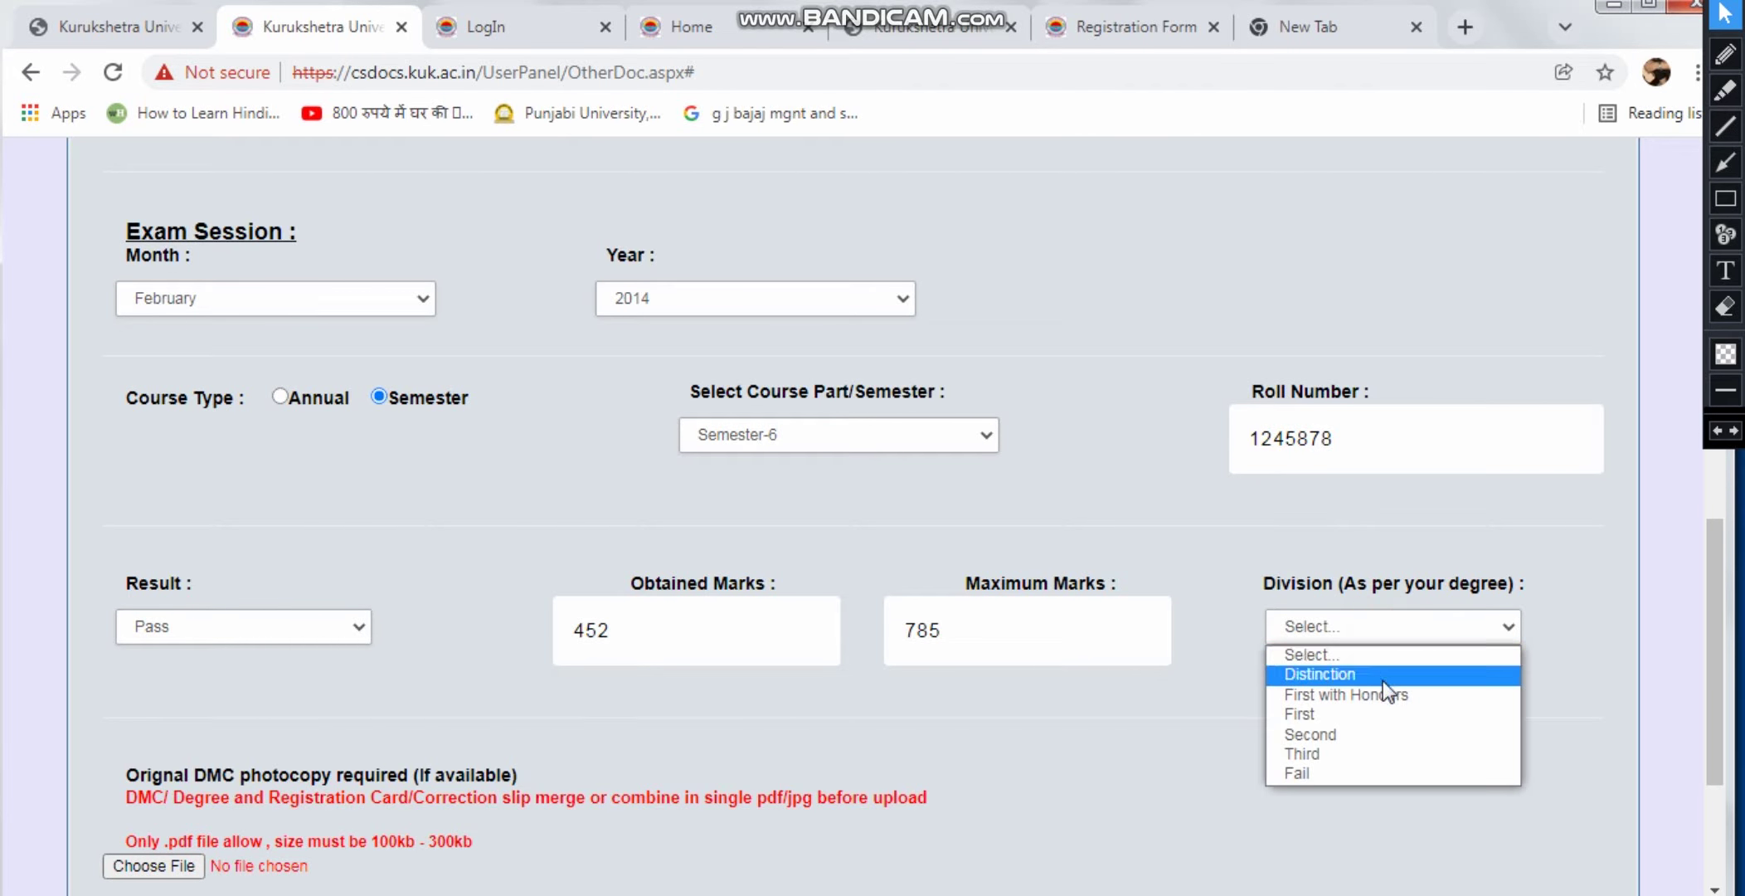
left_click(1381, 692)
left_click(1355, 626)
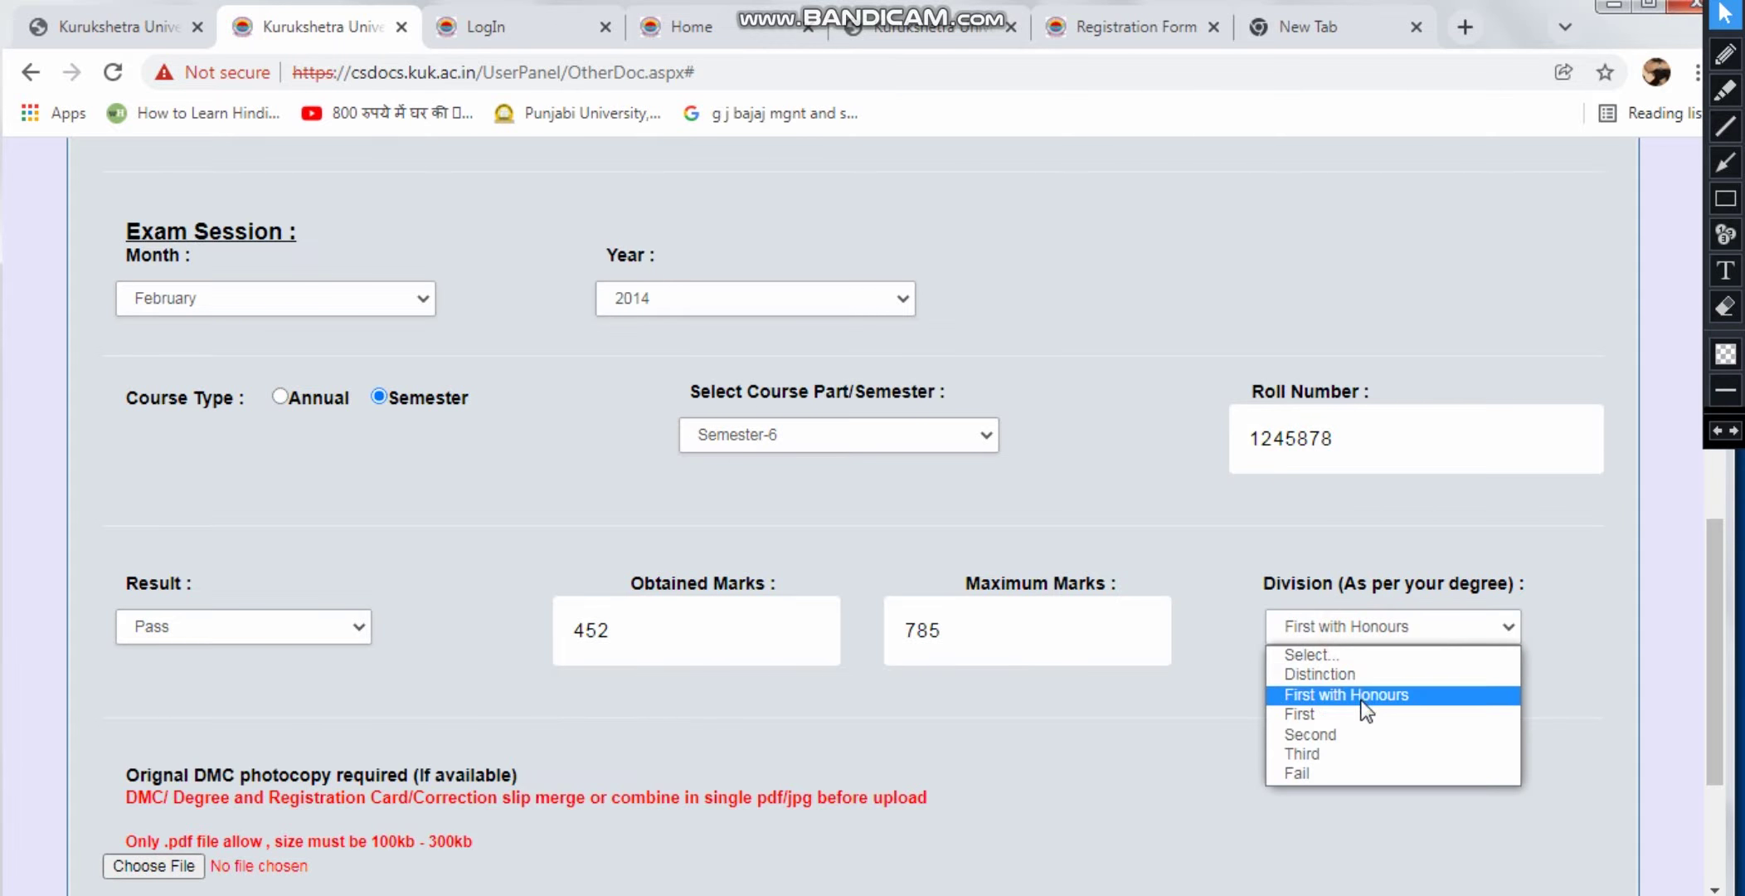
left_click(1327, 714)
scroll(1179, 755, "down", 1)
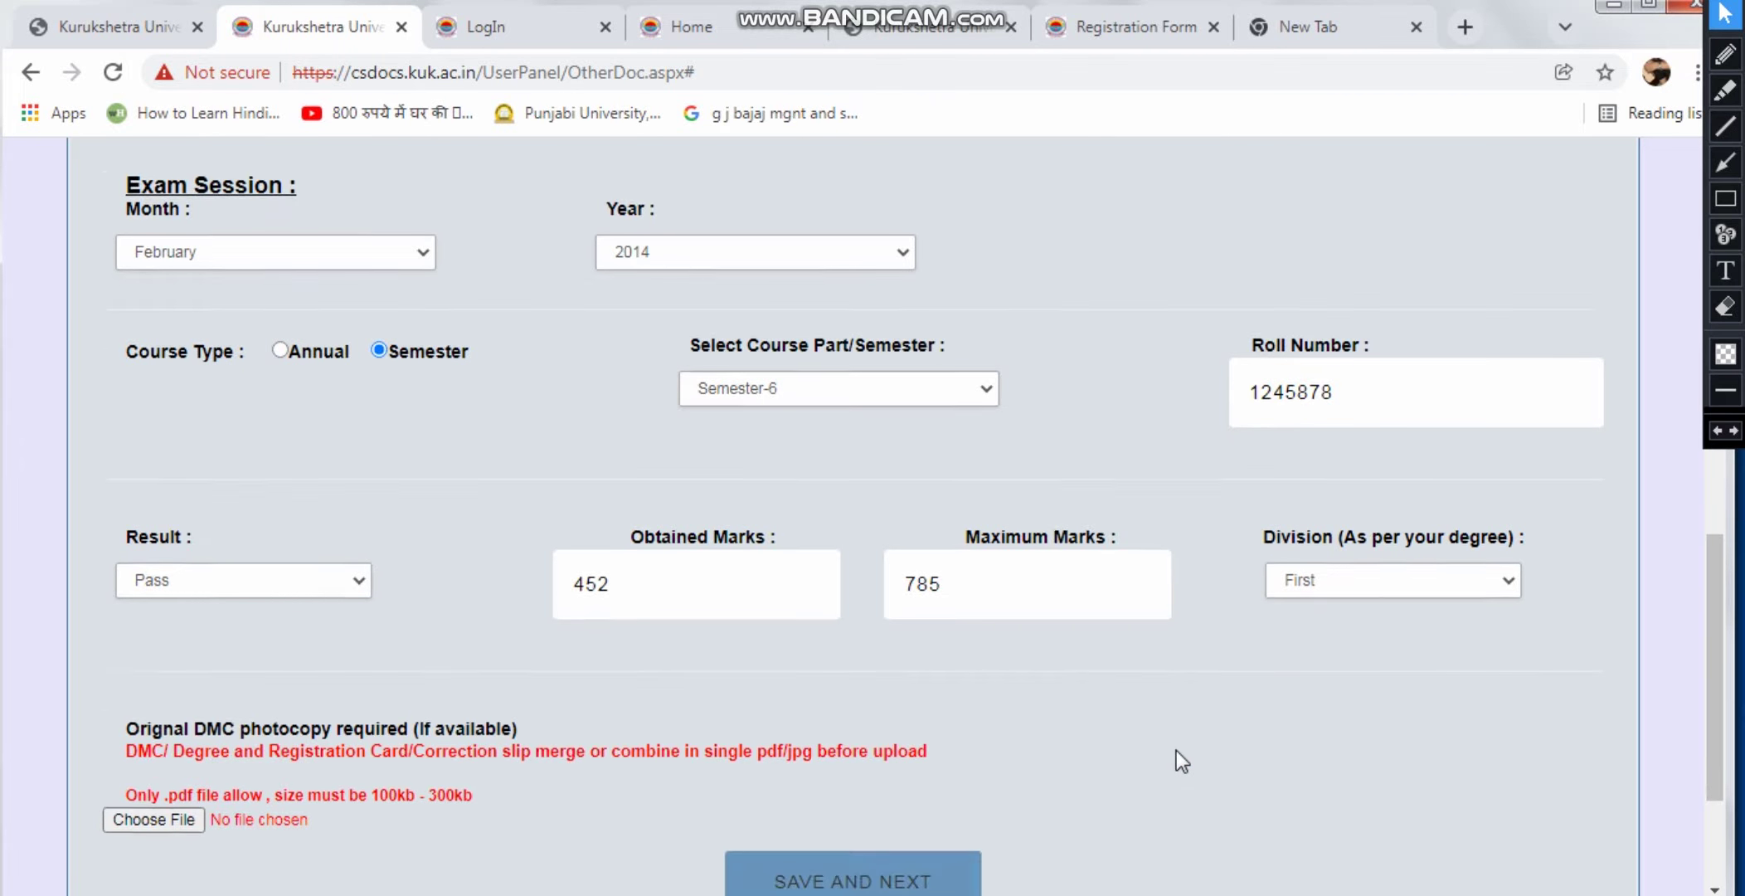
scroll(1177, 750, "down", 3)
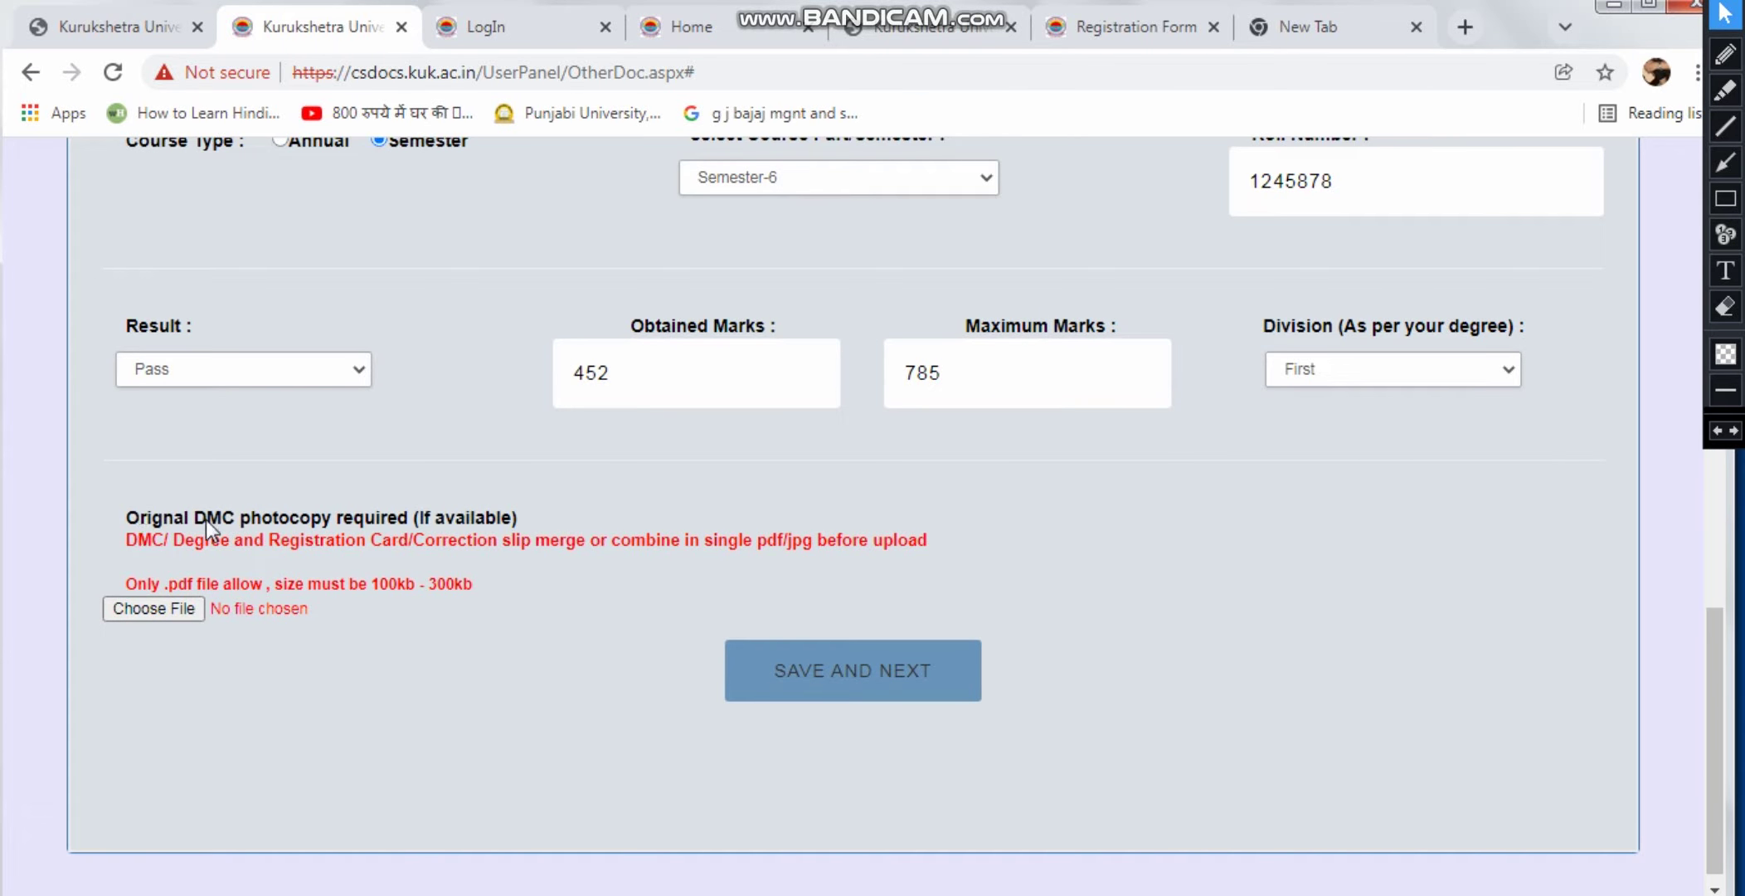
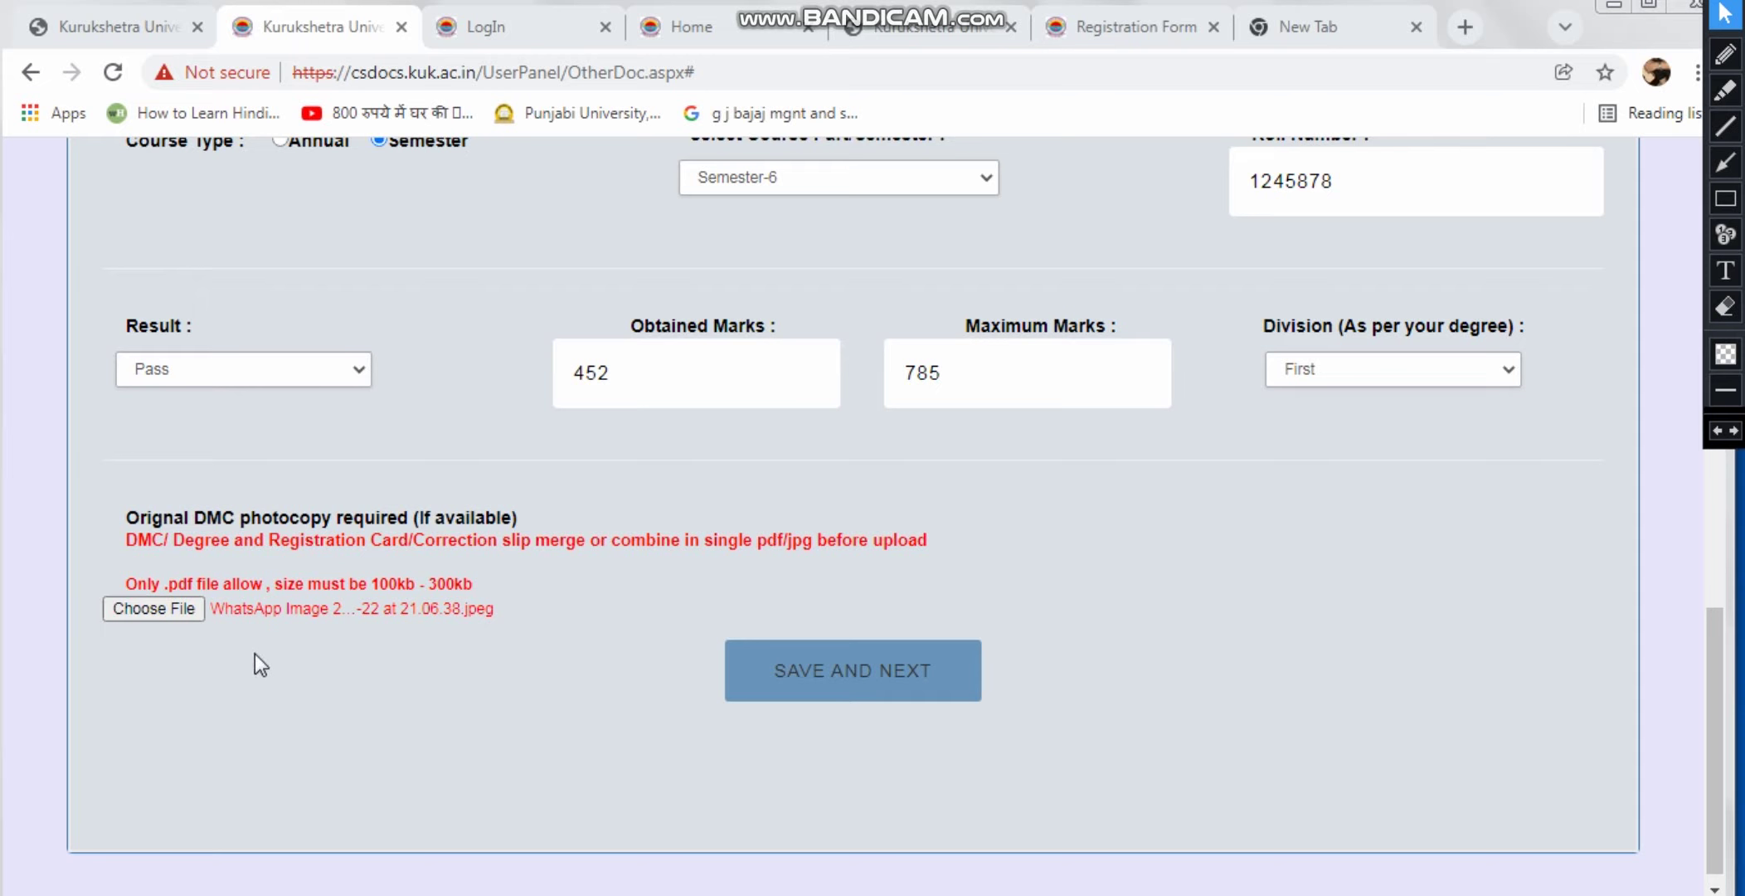
Attach 3rd Semester.pdf as the DMC, dismiss the 'Only pdf allow' alert, and save the degree details
left_click(845, 676)
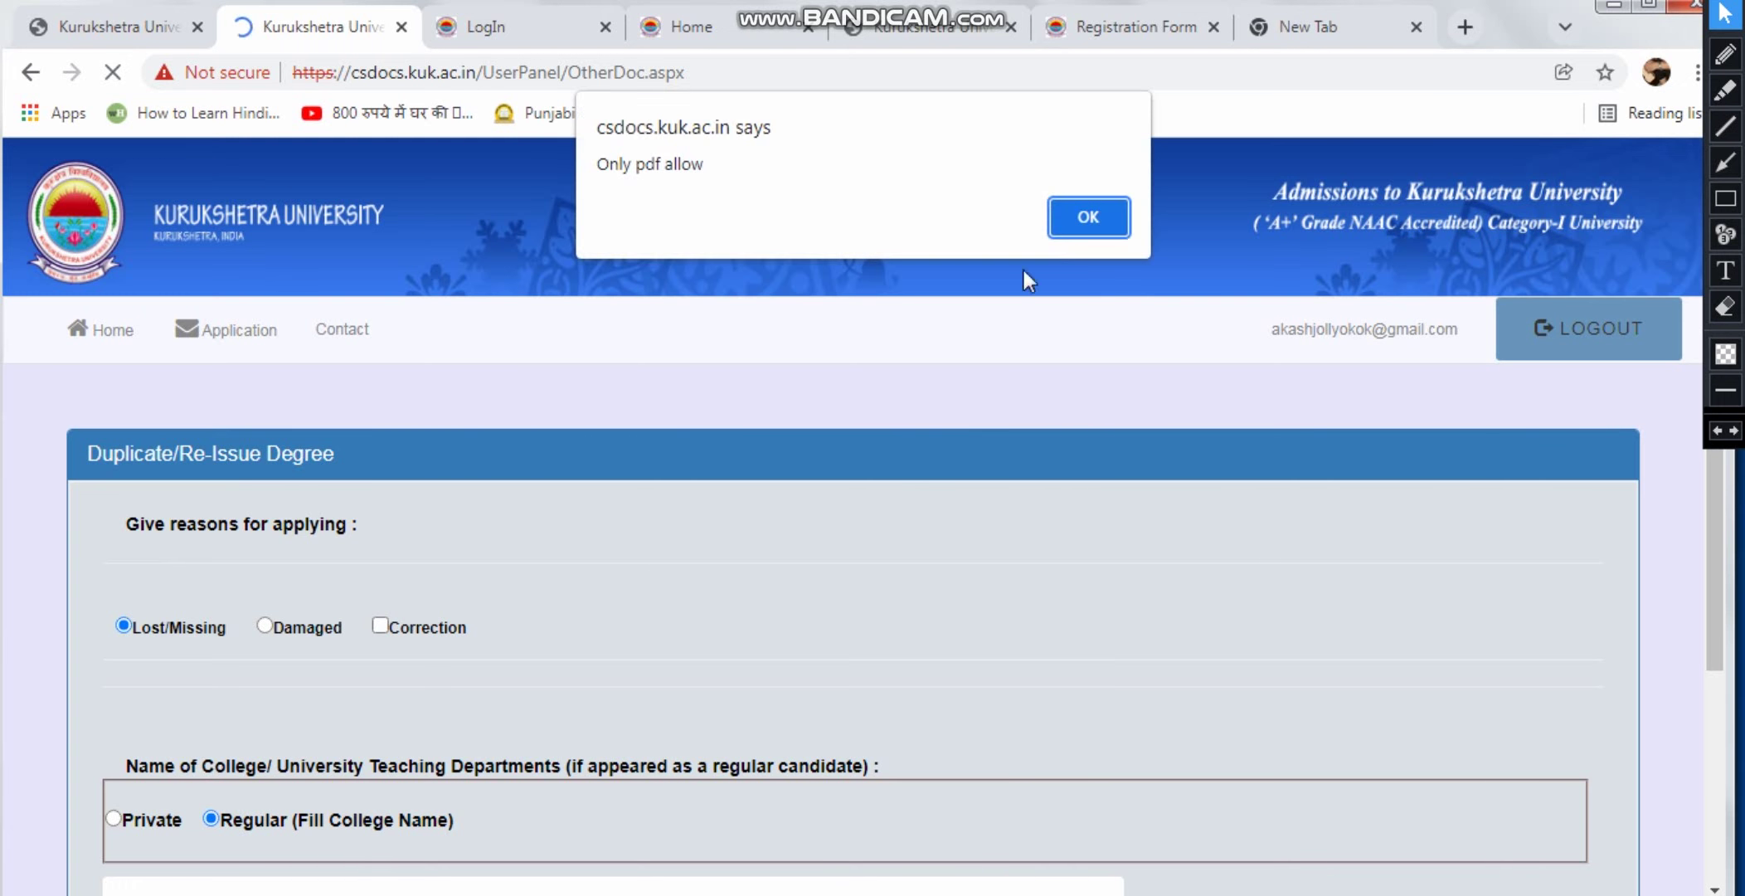
left_click(1106, 217)
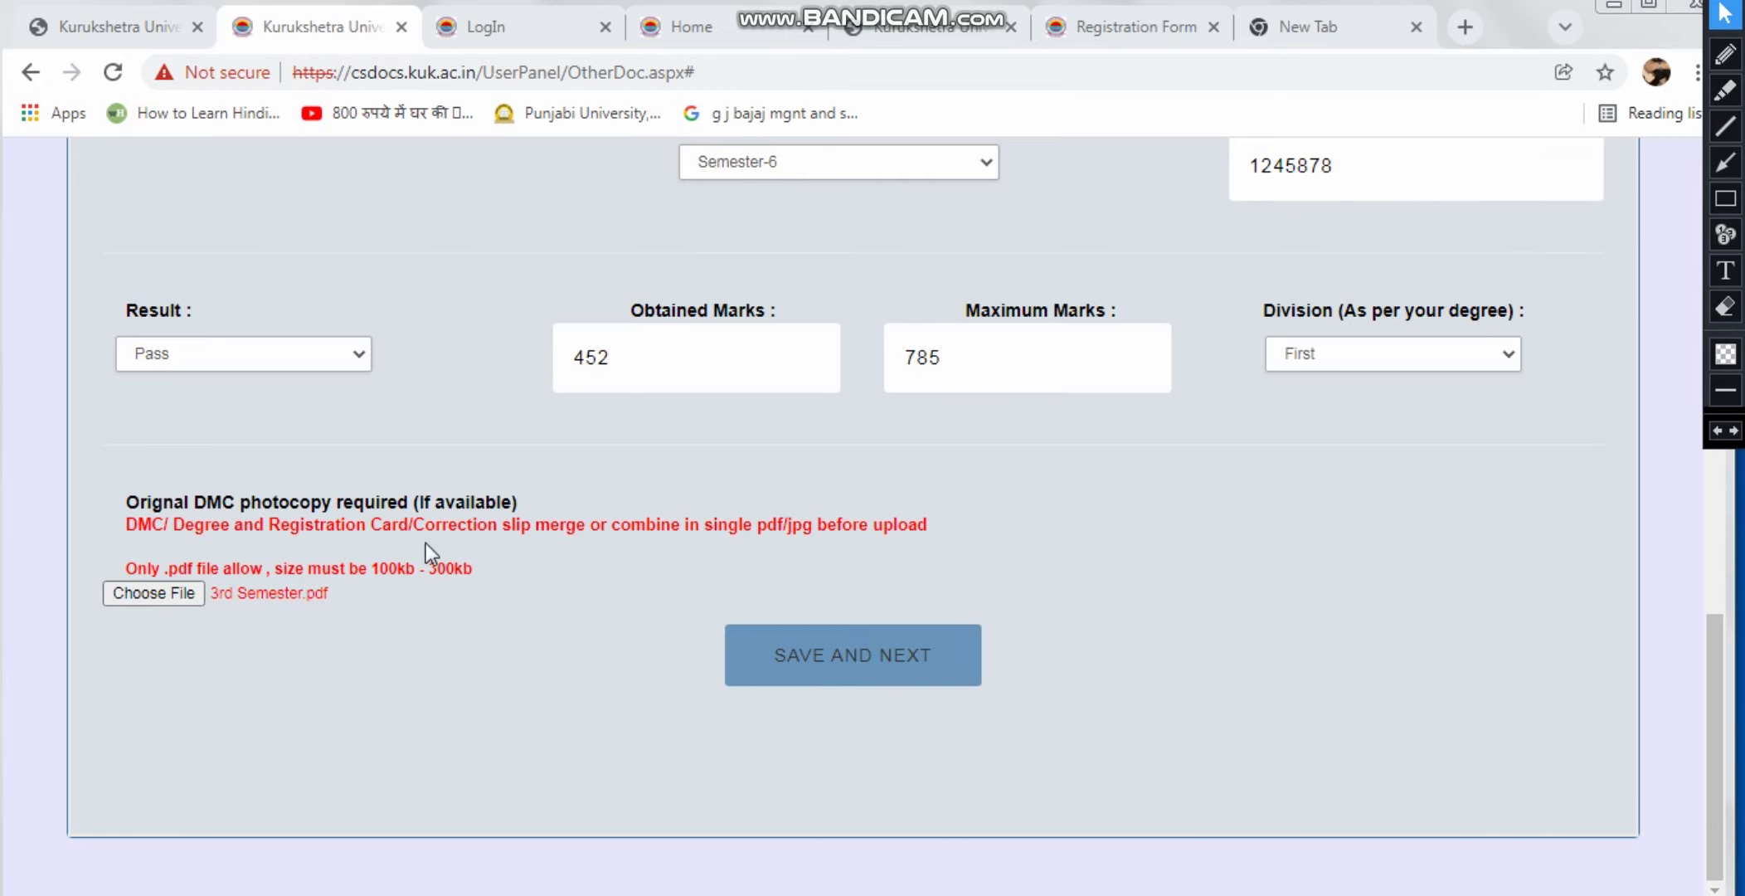
left_click(924, 656)
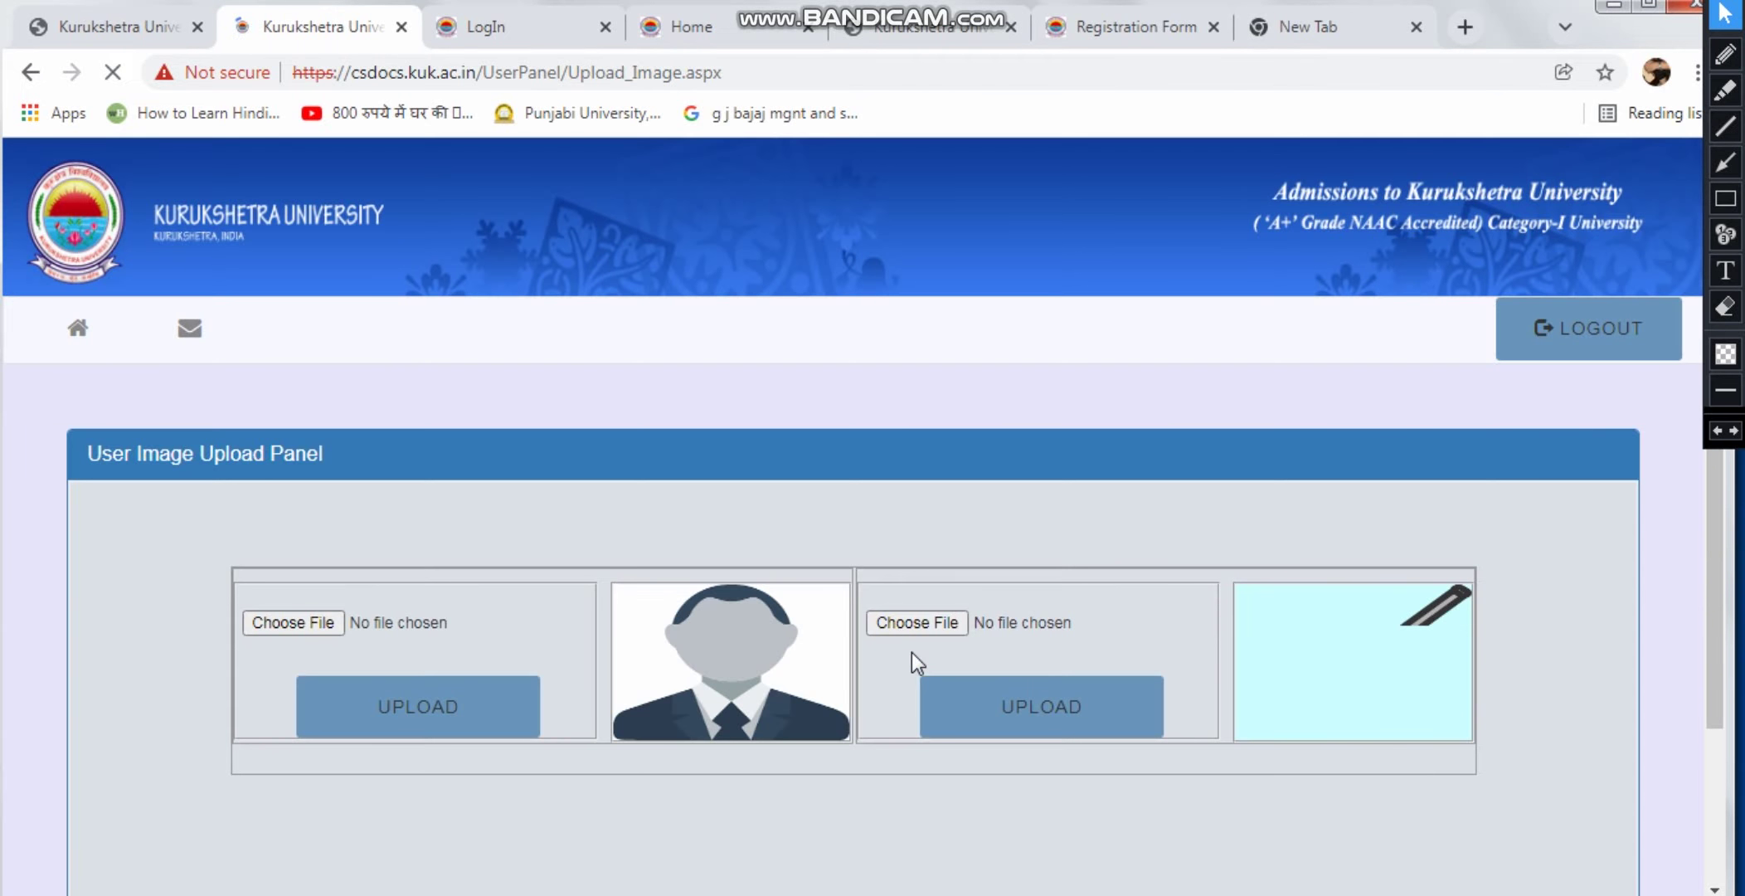
Upload dame.jpg as the applicant's photo
scroll(499, 514, "down", 2)
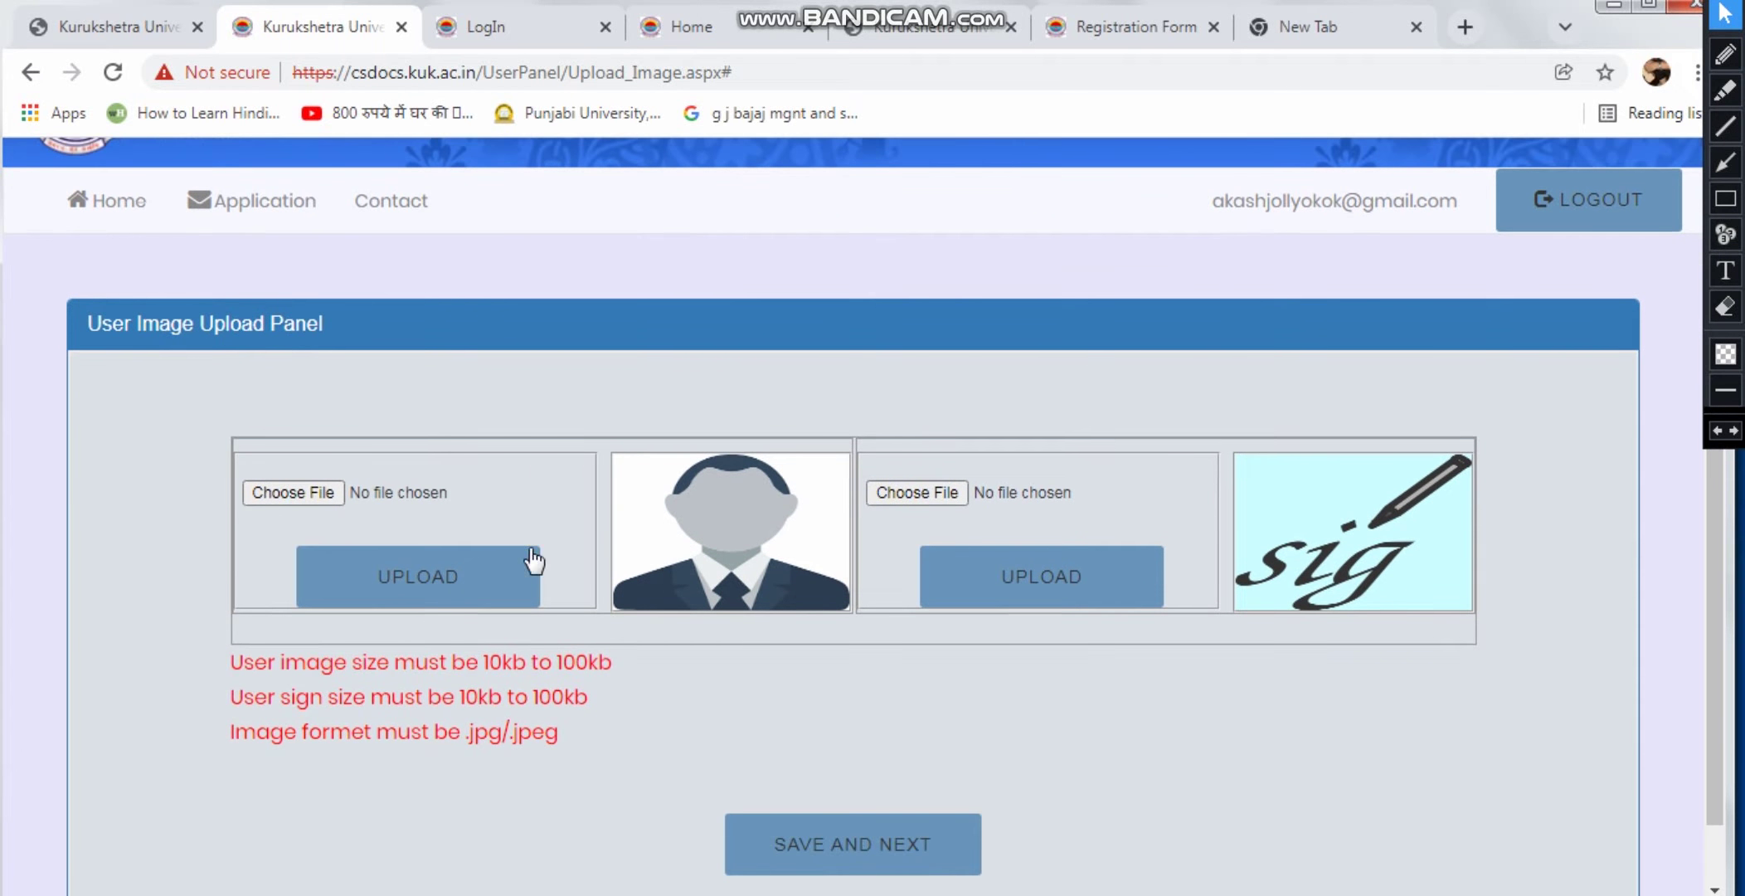
left_click(432, 591)
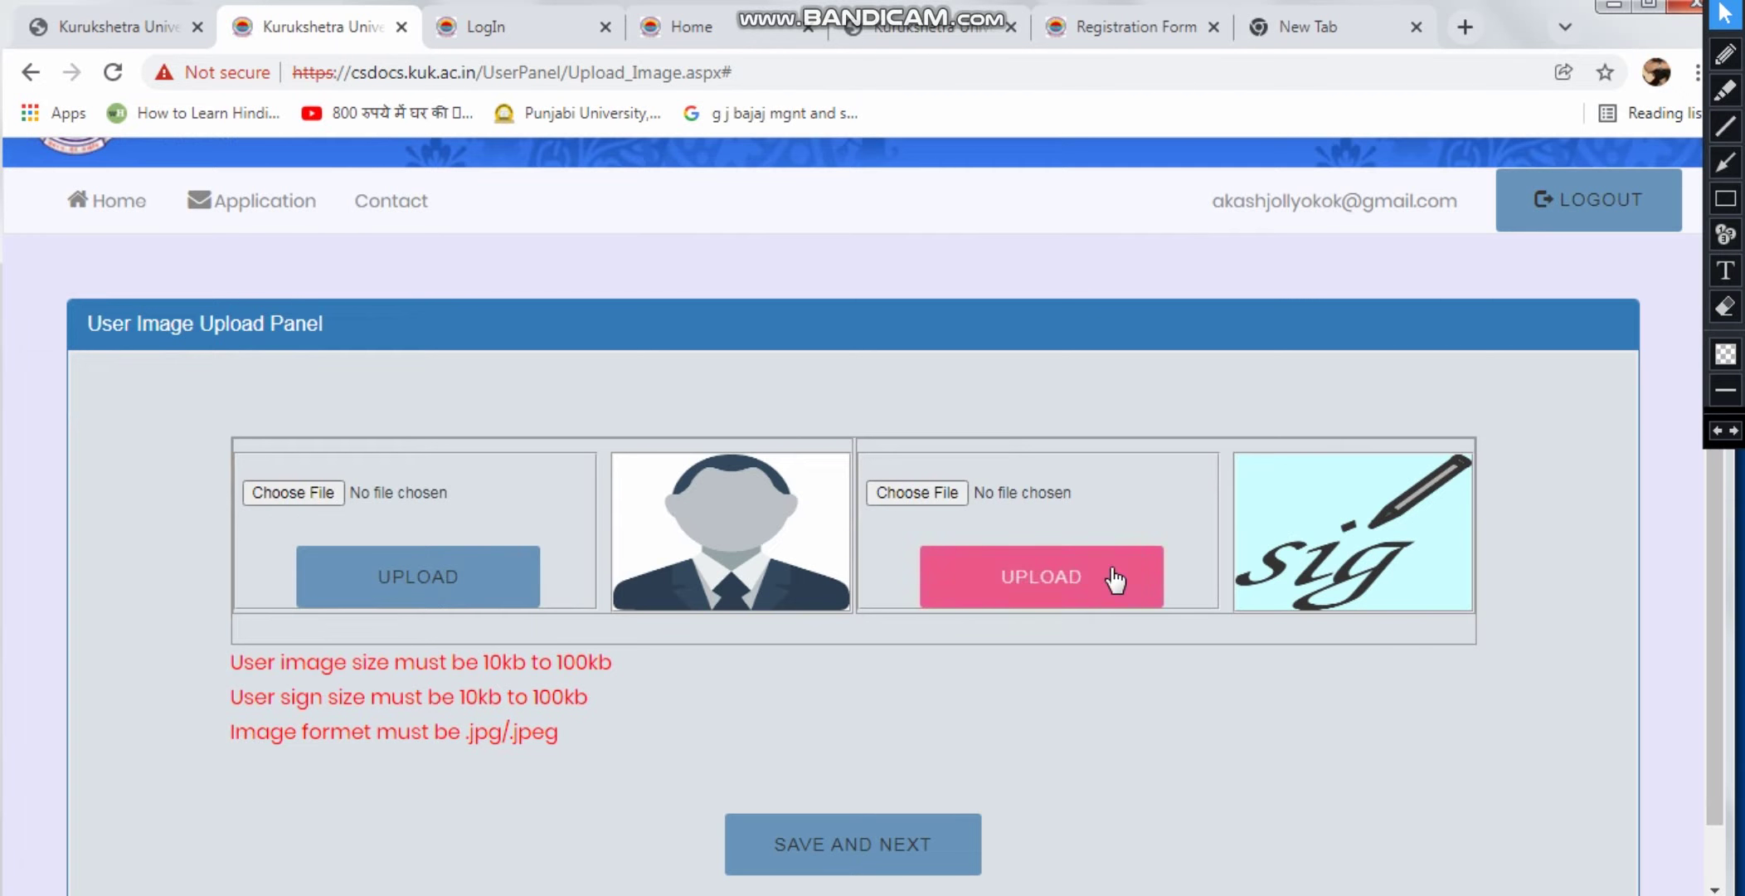
scroll(1115, 581, "down", 1)
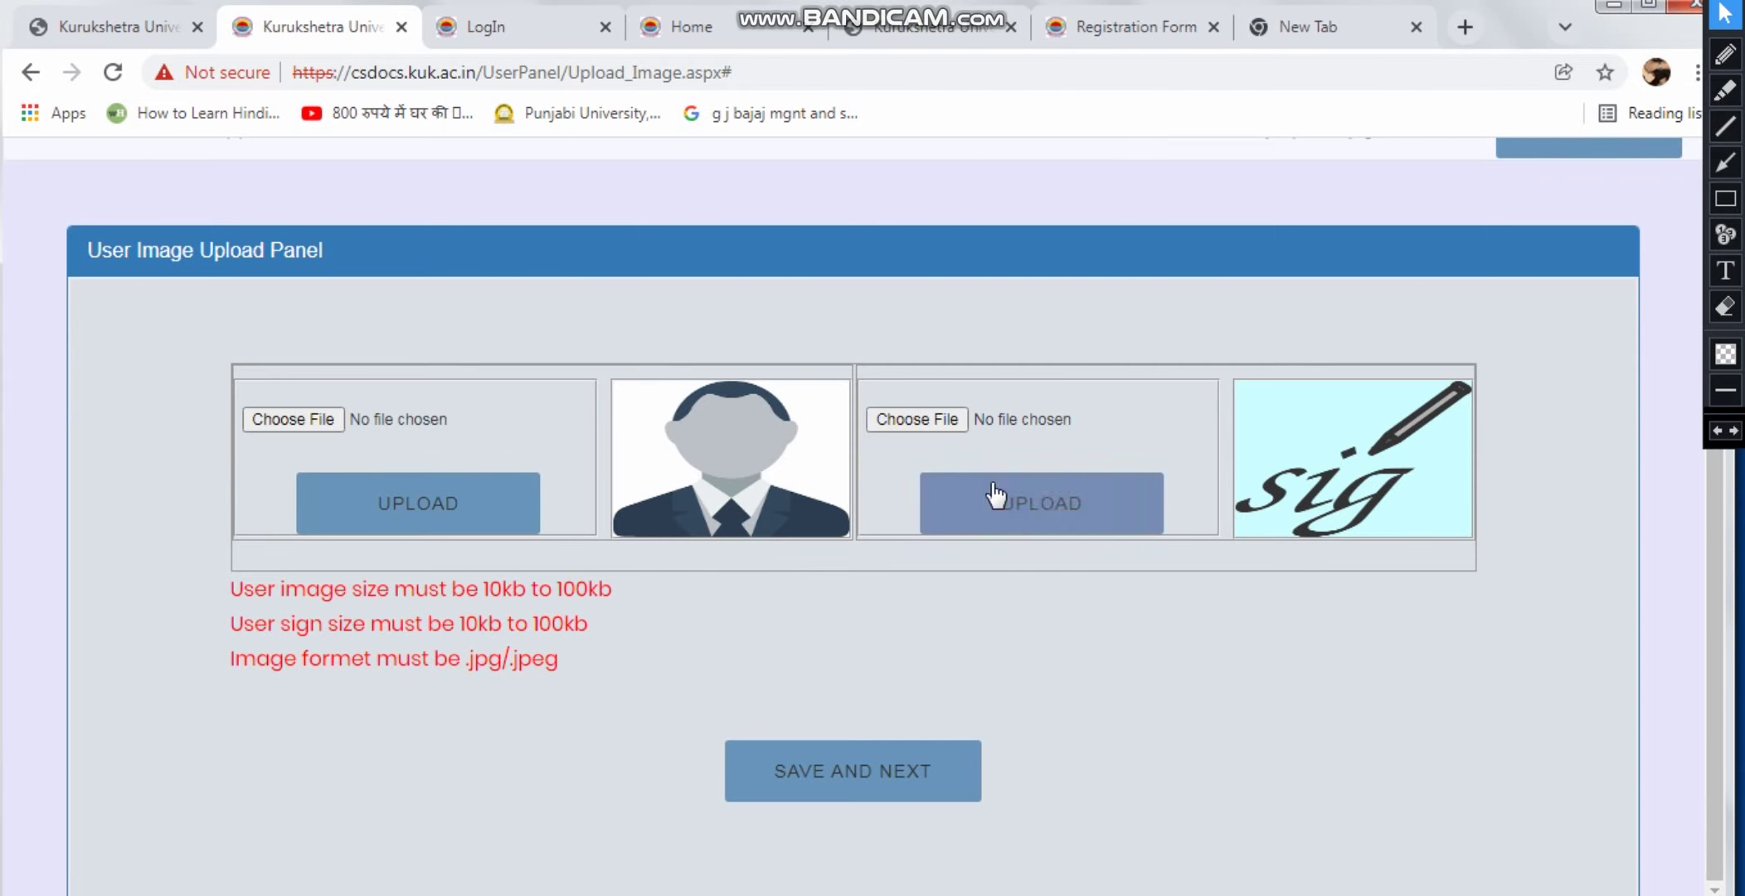
left_click(1041, 497)
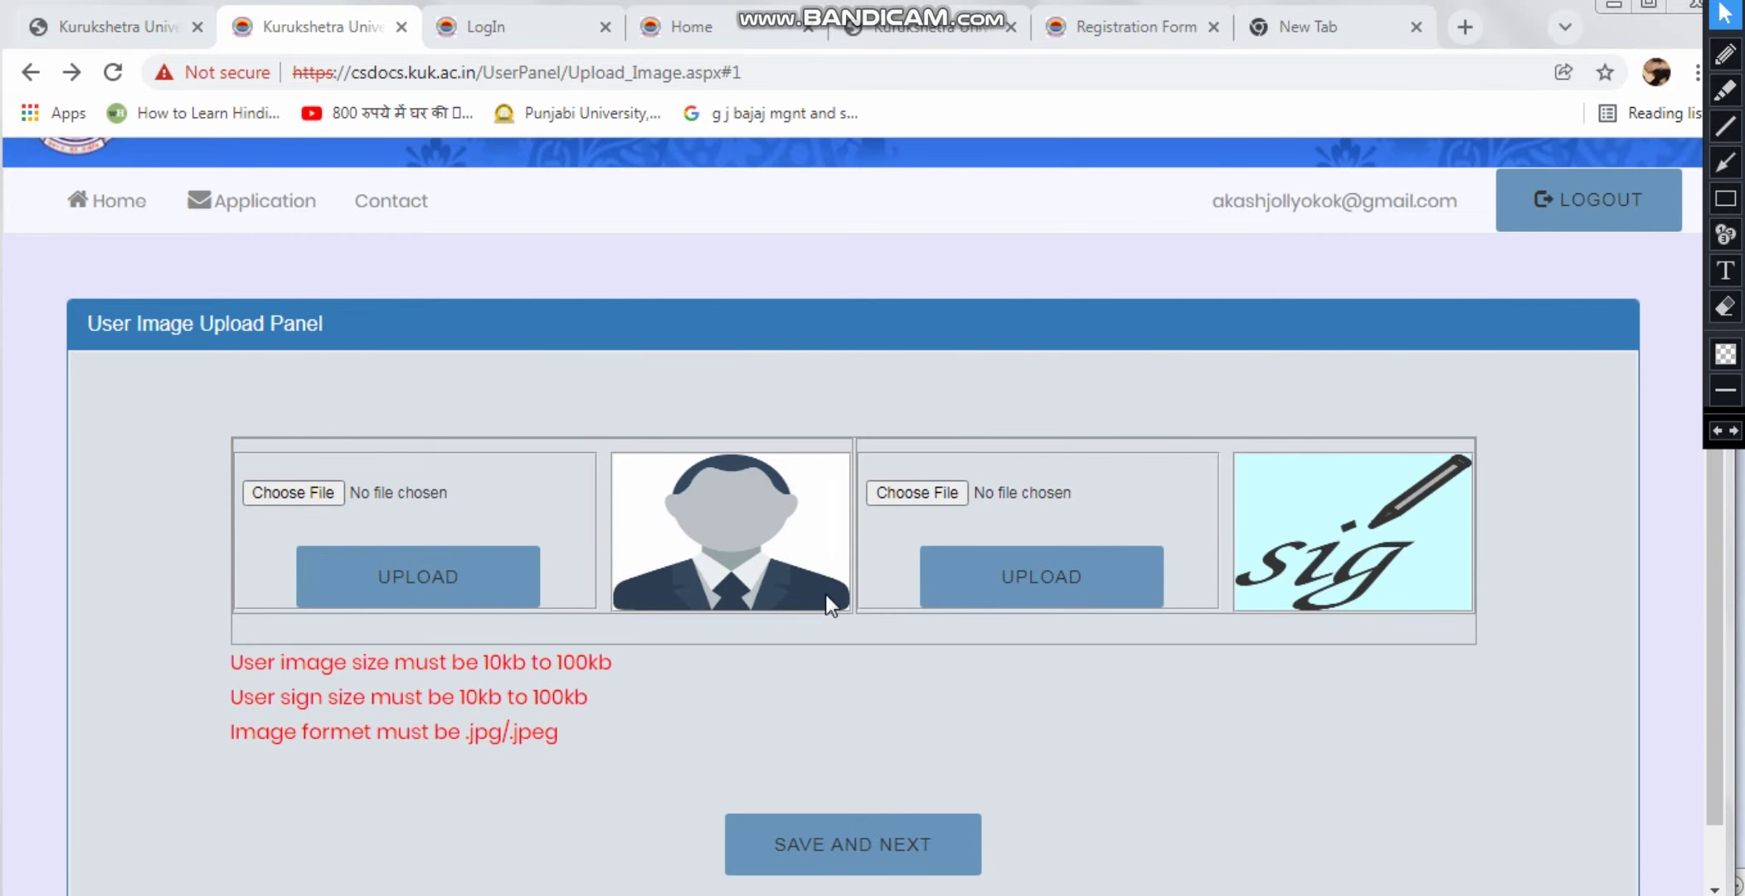
left_click(293, 492)
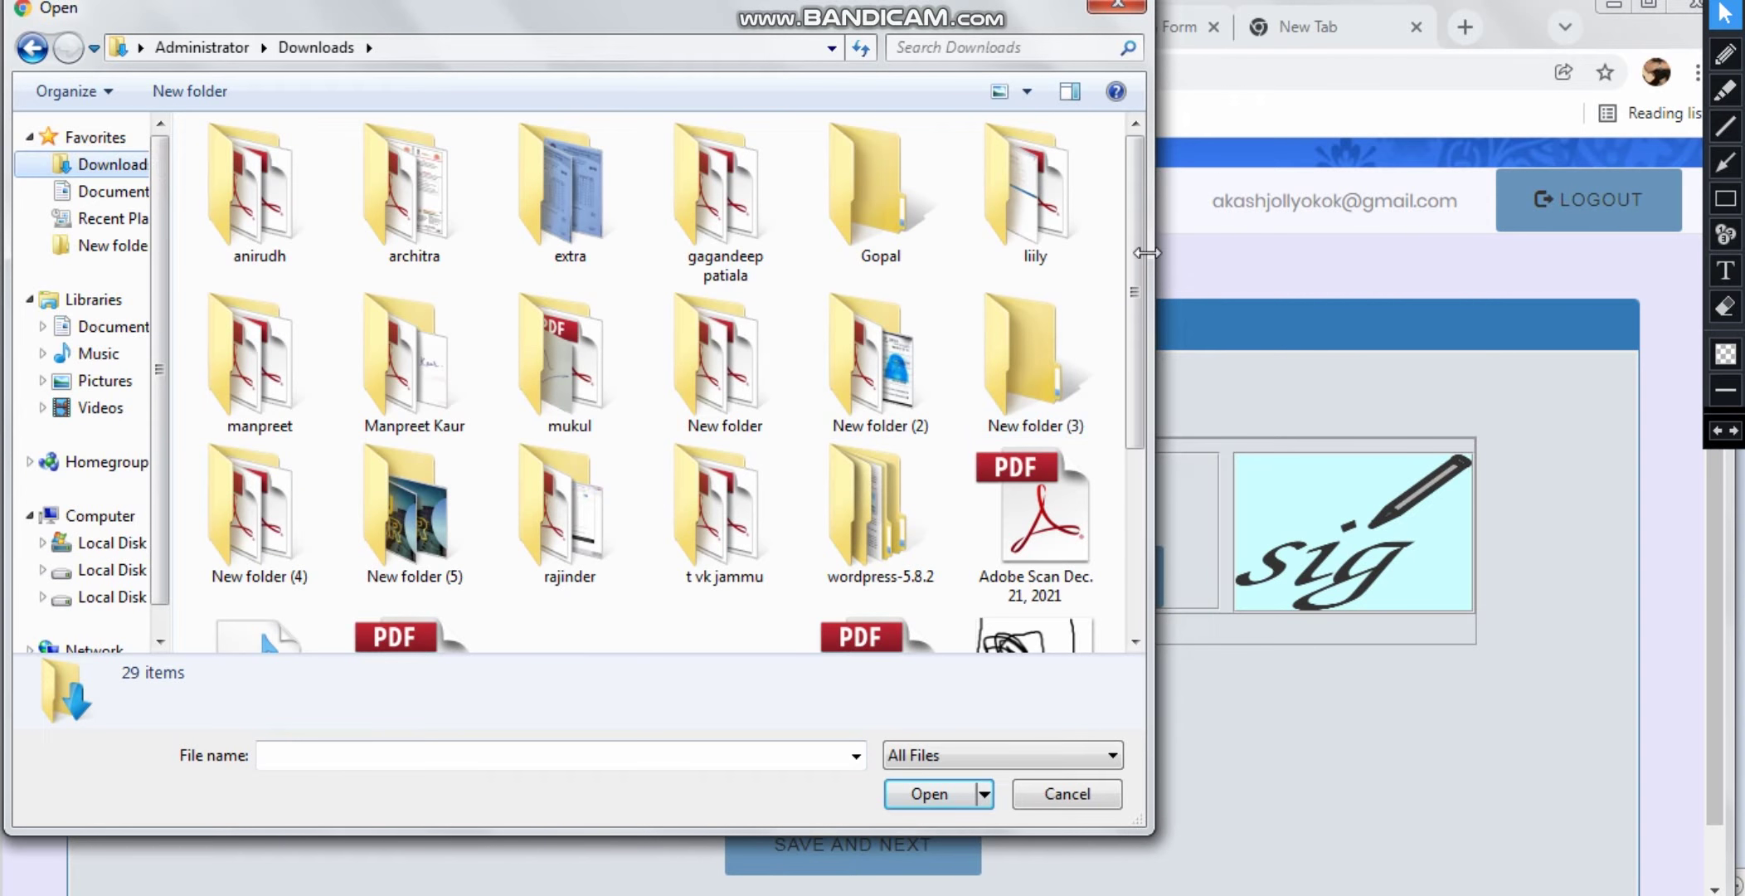
left_click_drag(1135, 182, 1134, 373)
left_click(282, 531)
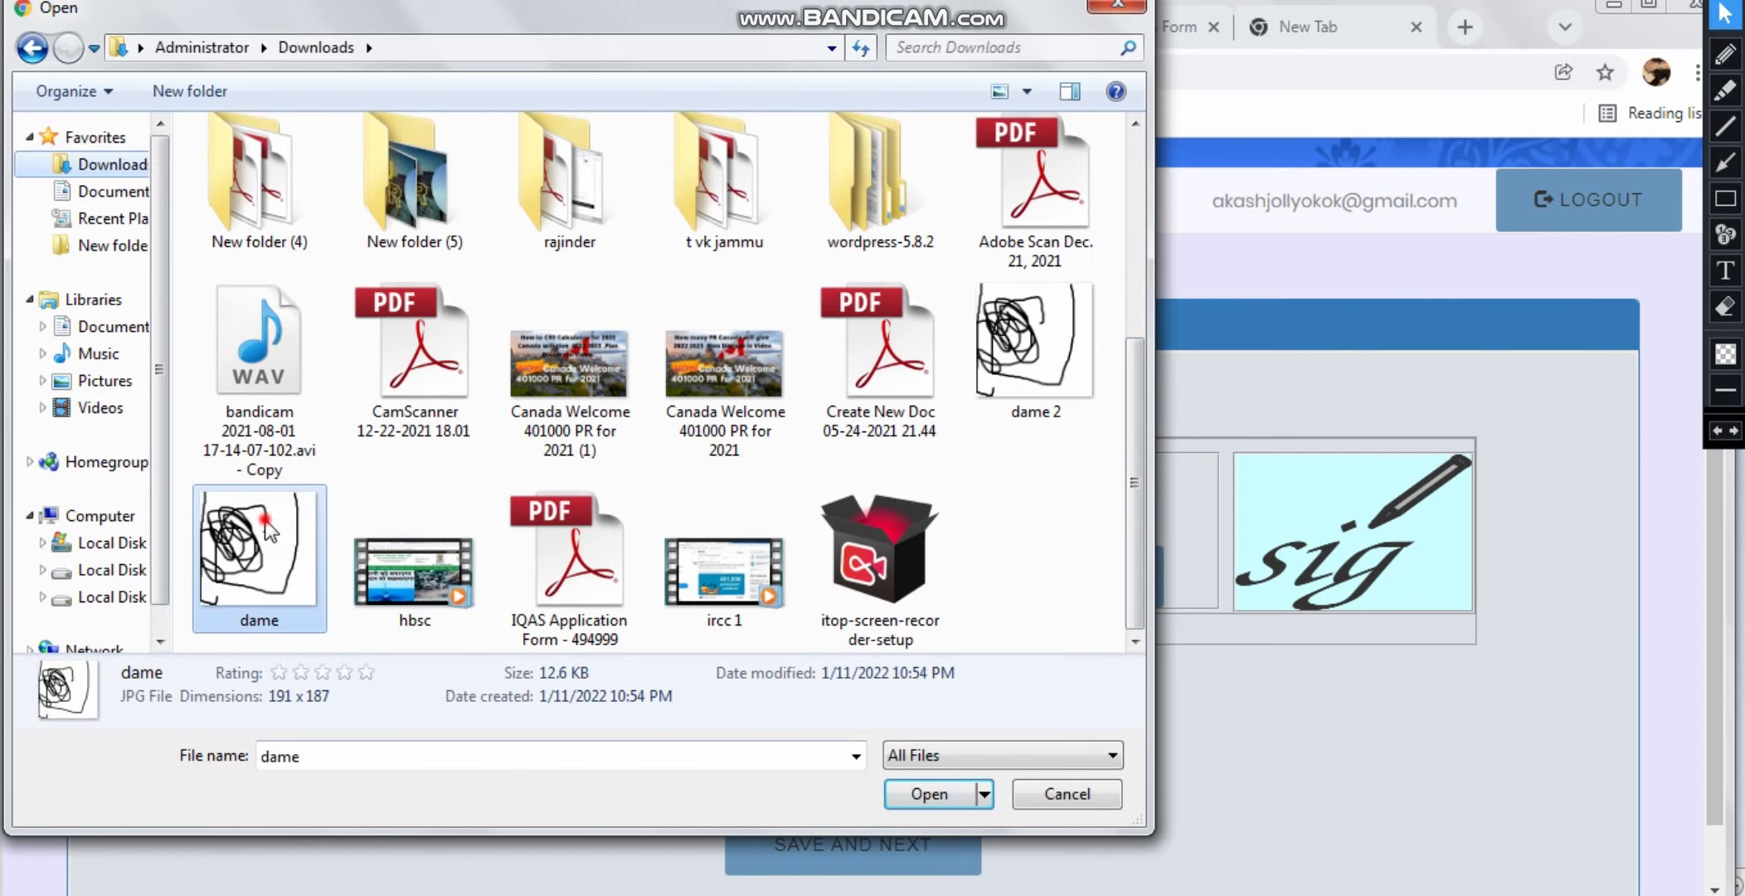
left_click(924, 794)
left_click(409, 576)
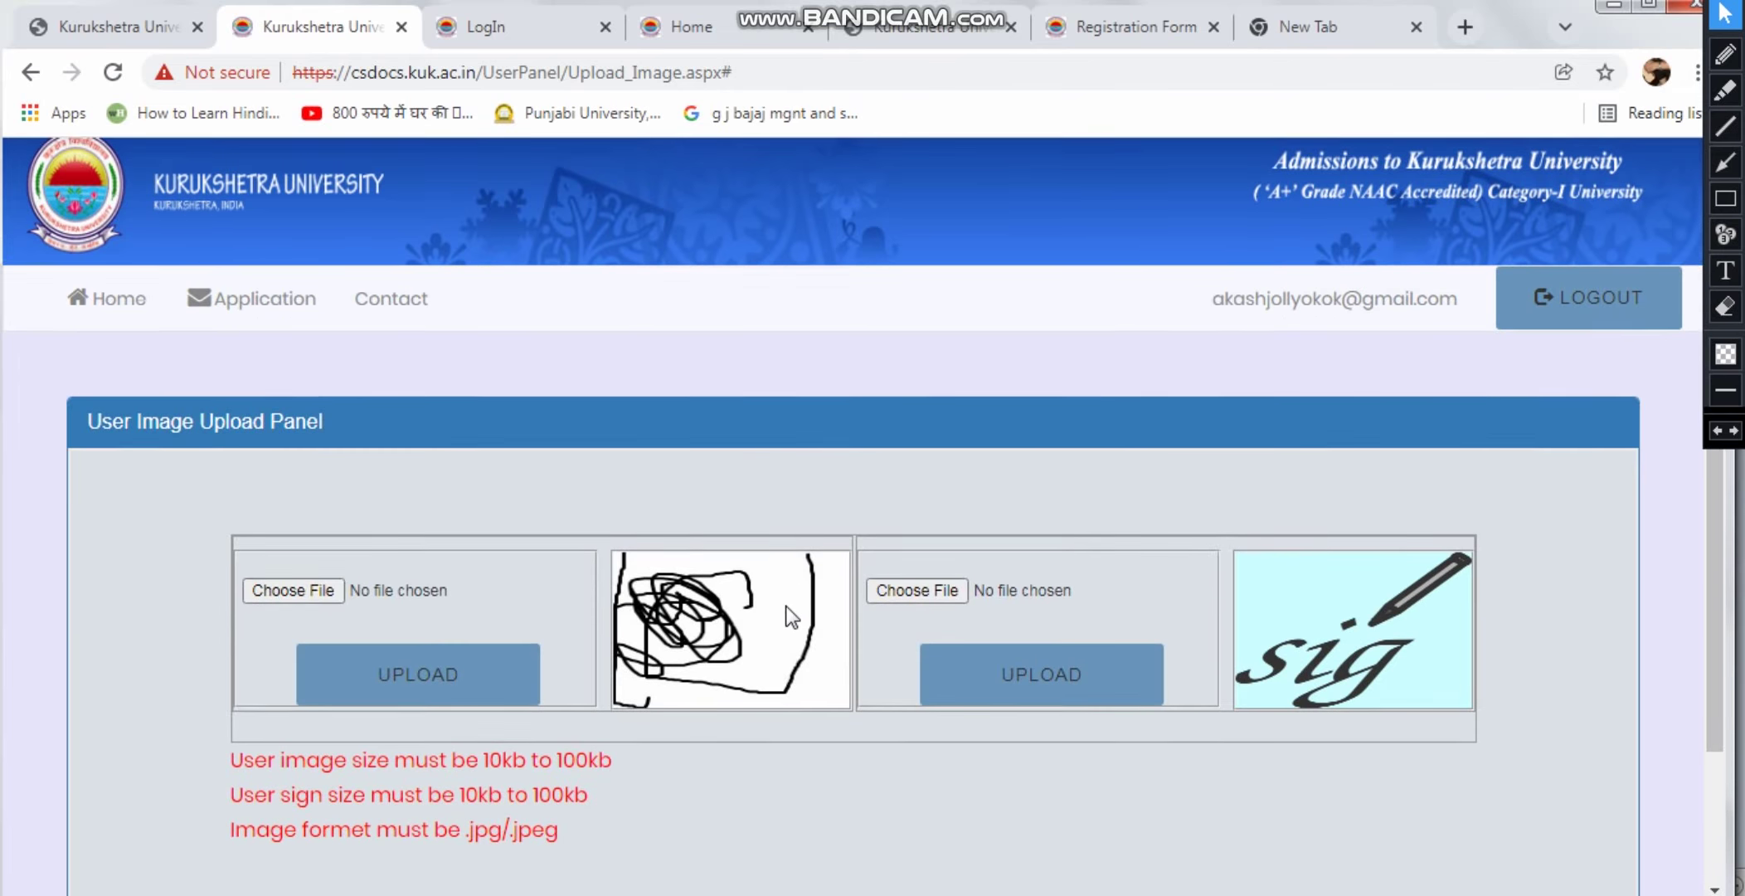
Upload dame.jpg from Downloads as the signature and save to reach the preview
scroll(913, 498, "down", 3)
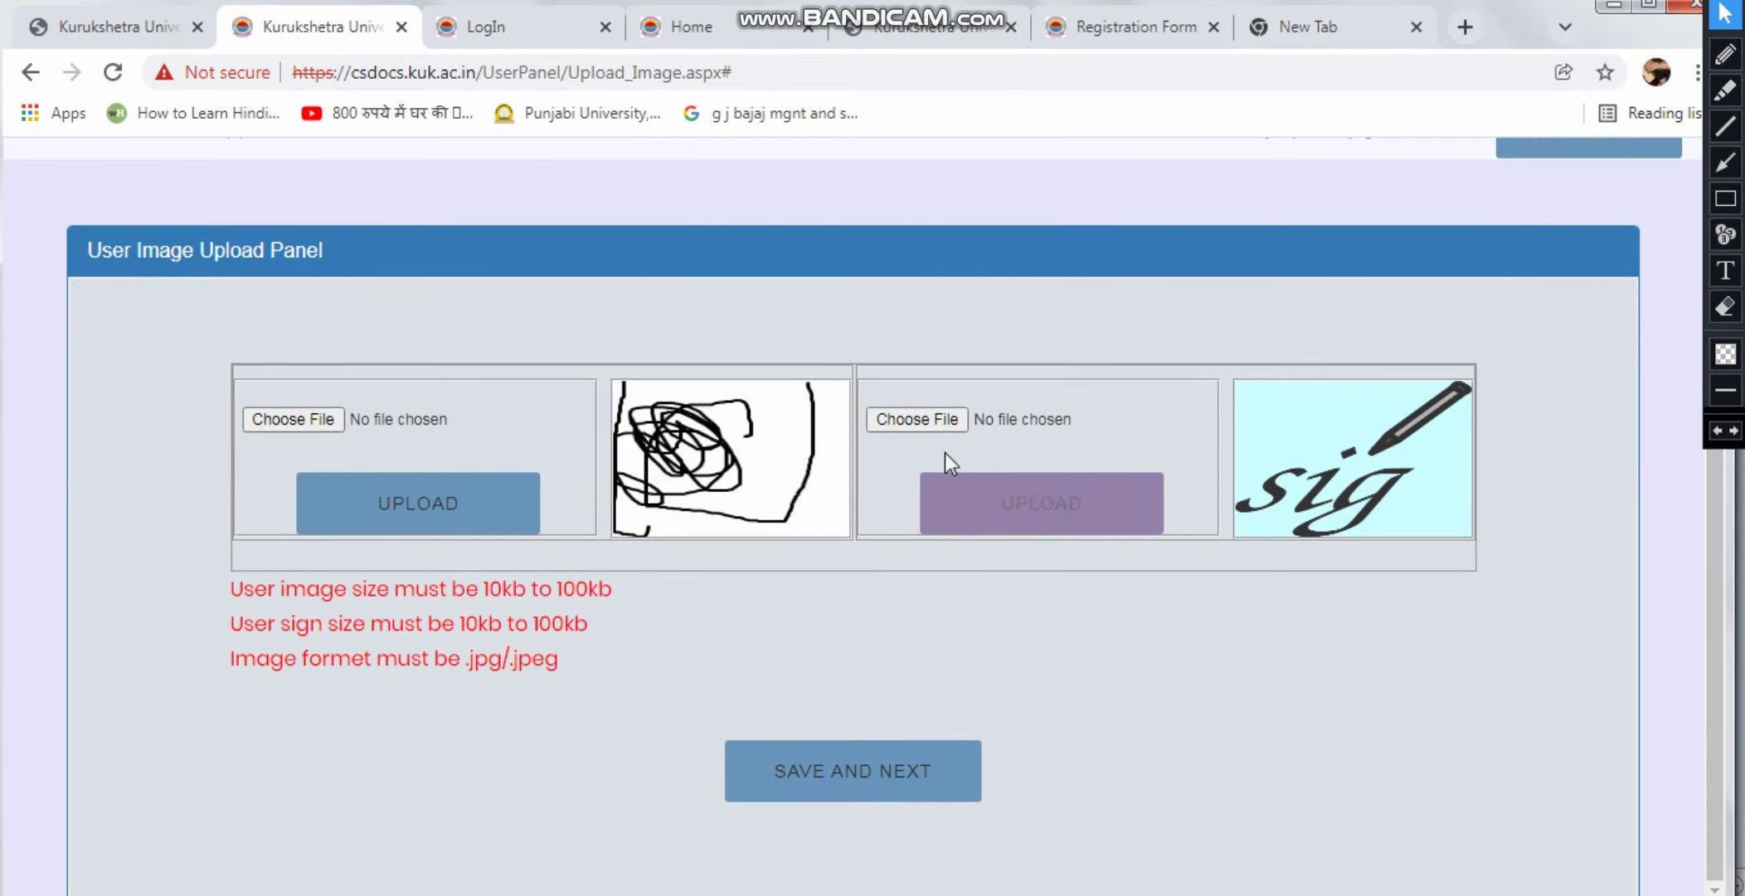
left_click(933, 421)
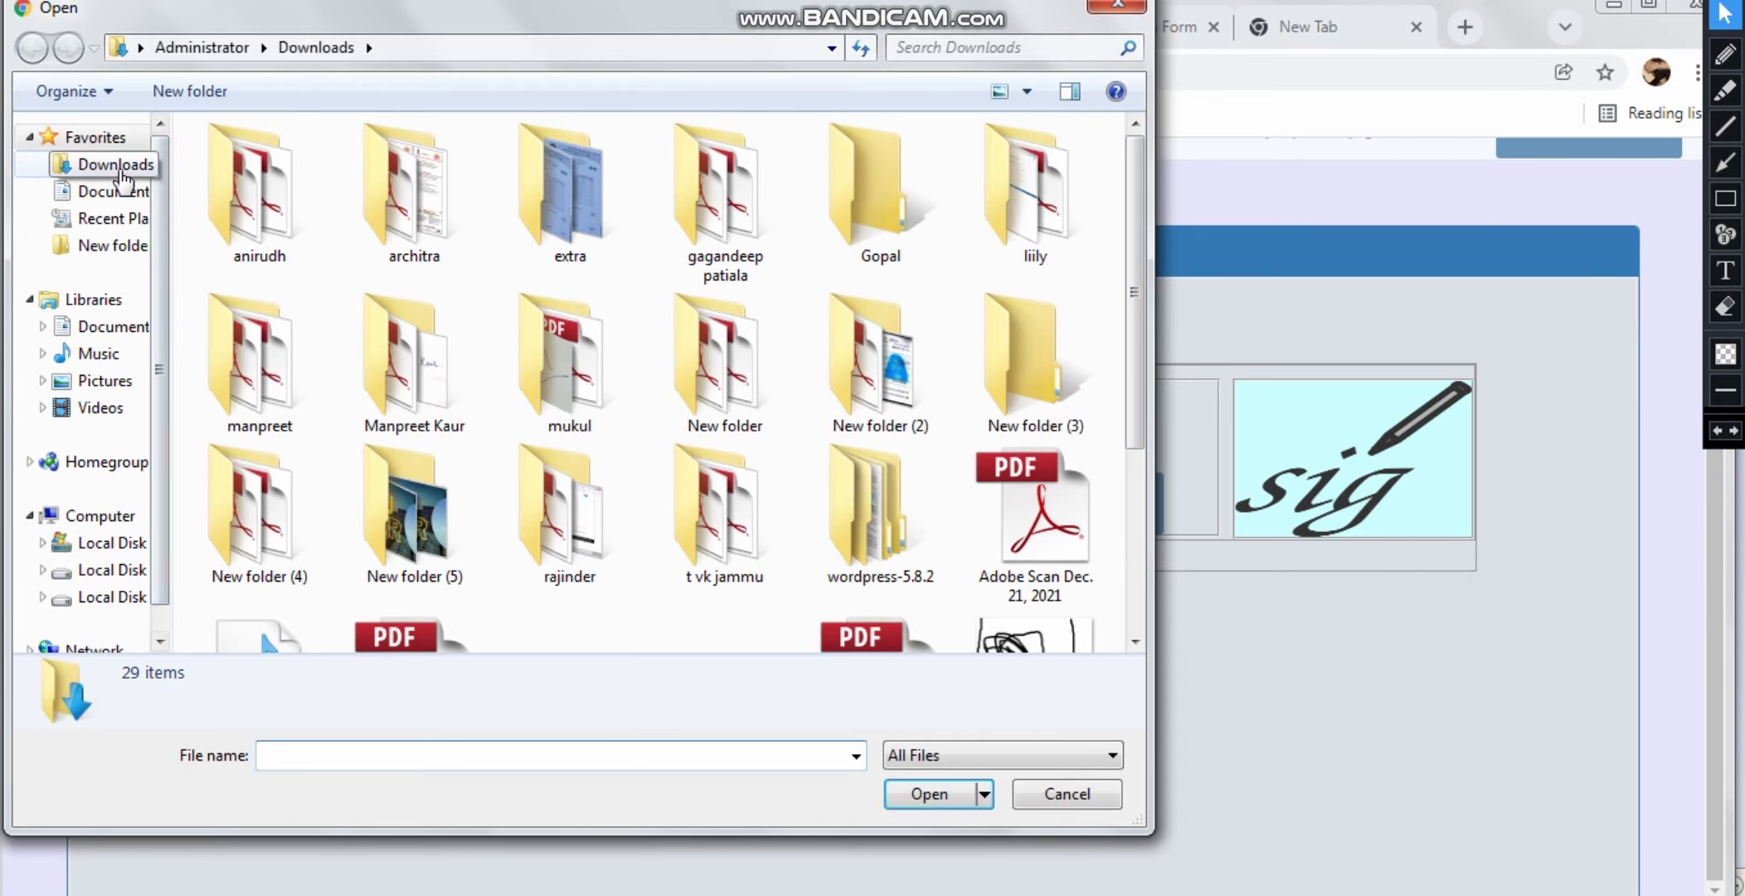
left_click(120, 170)
scroll(1135, 220, "down", 3)
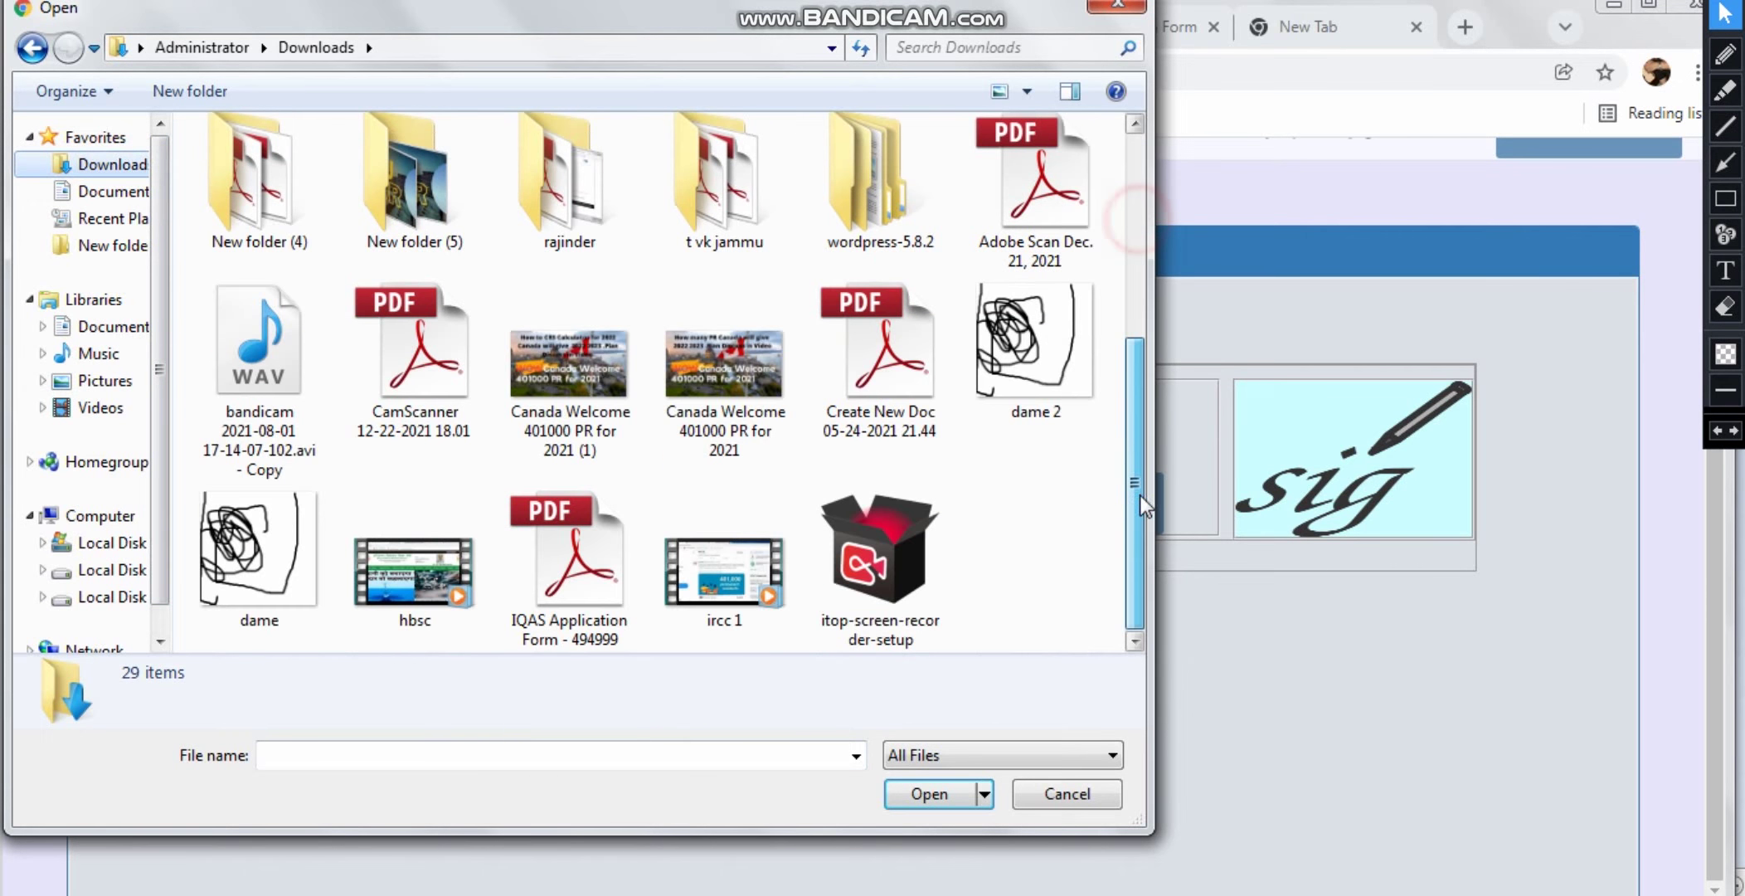
left_click(257, 547)
left_click(929, 793)
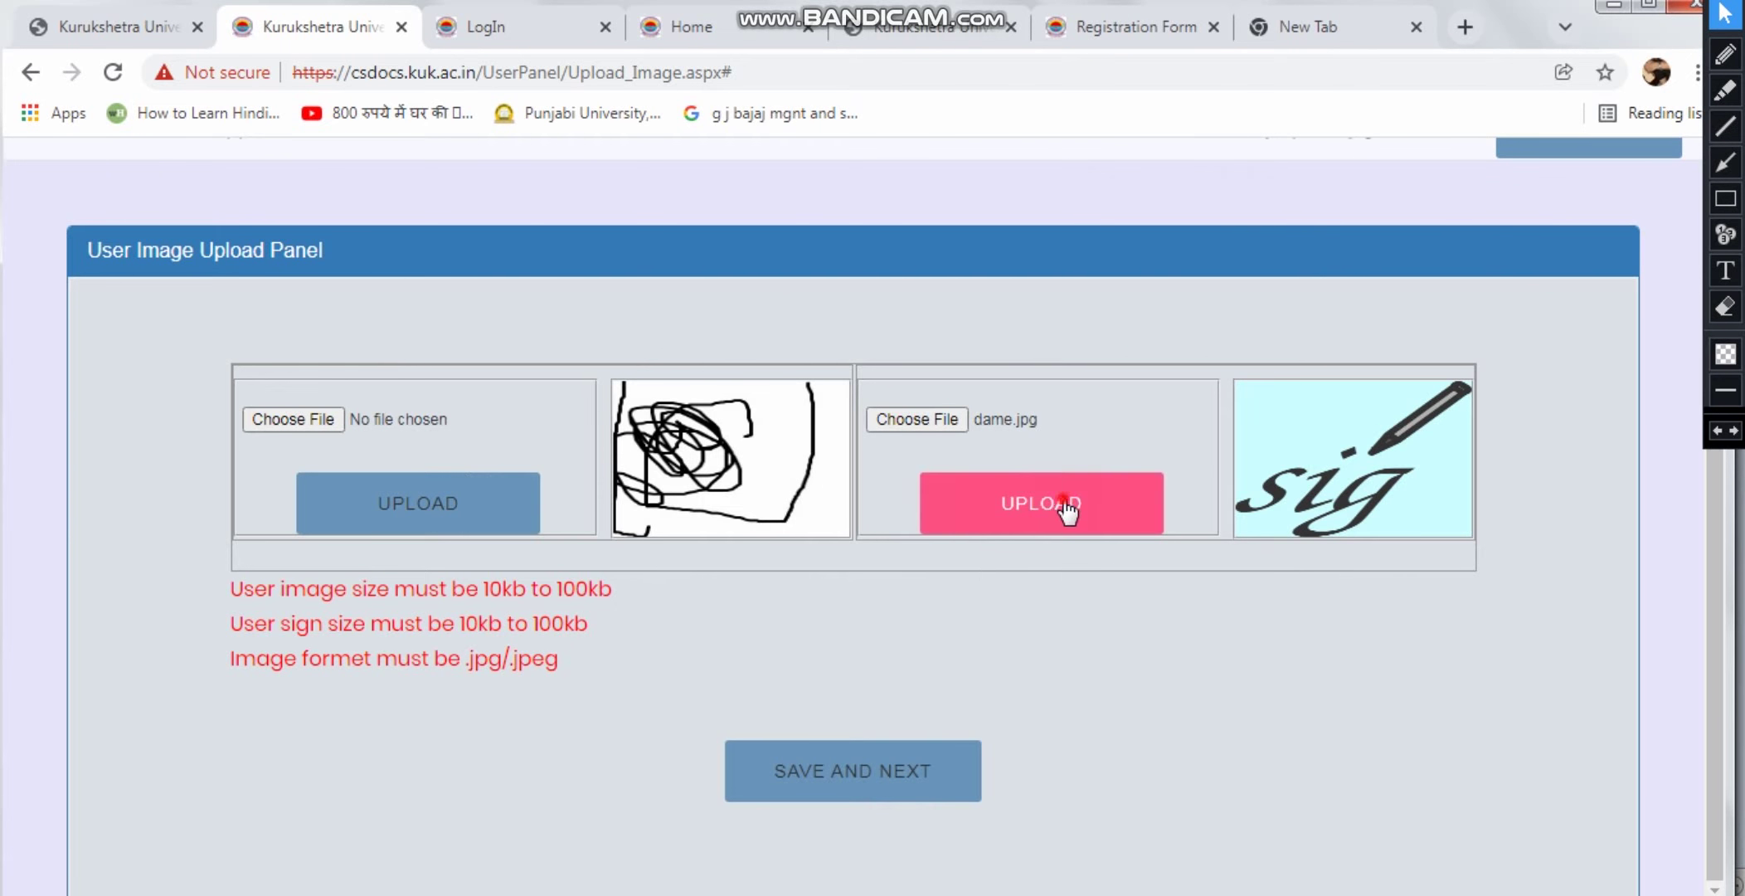
left_click(1065, 500)
scroll(332, 497, "down", 2)
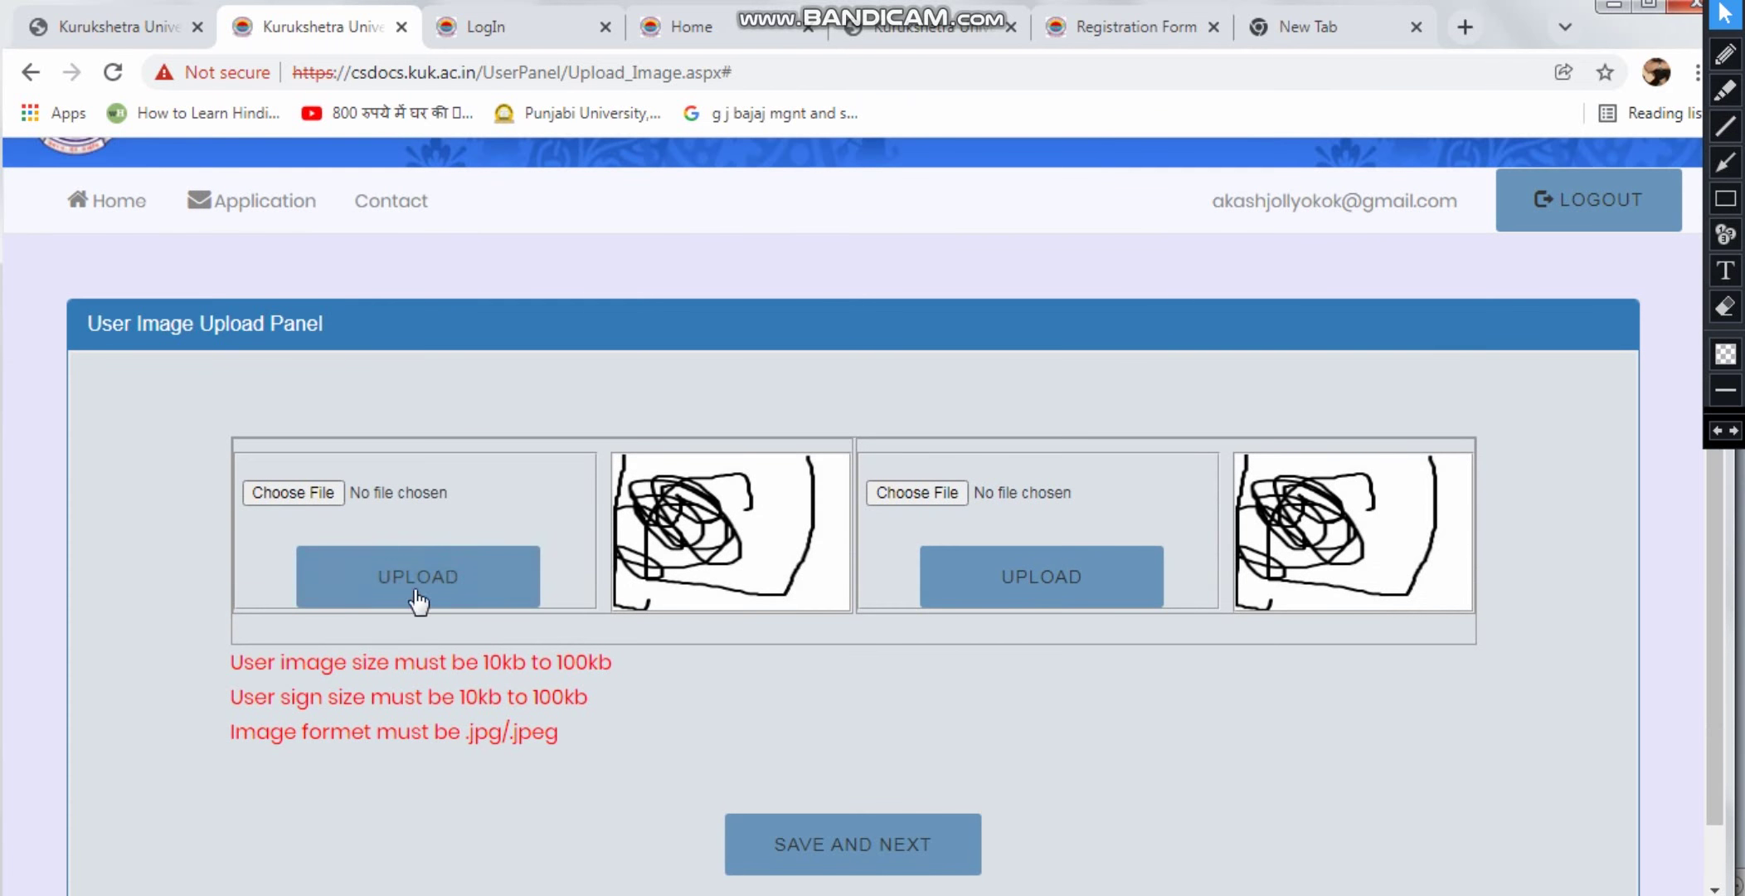
scroll(1161, 572, "down", 1)
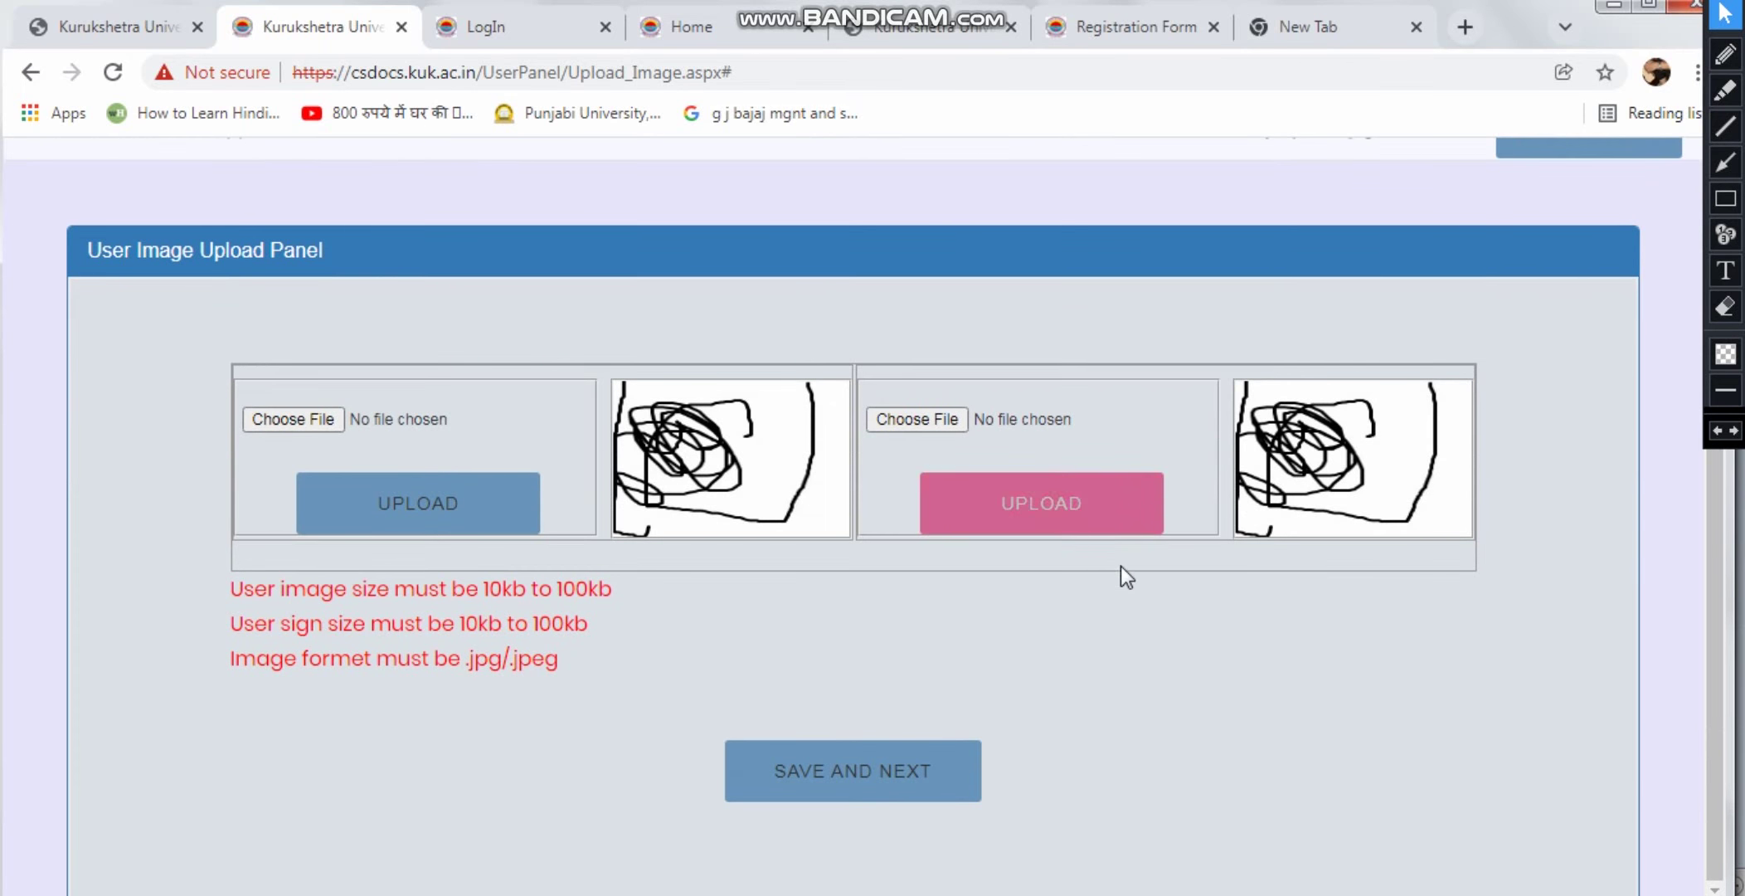
left_click(841, 780)
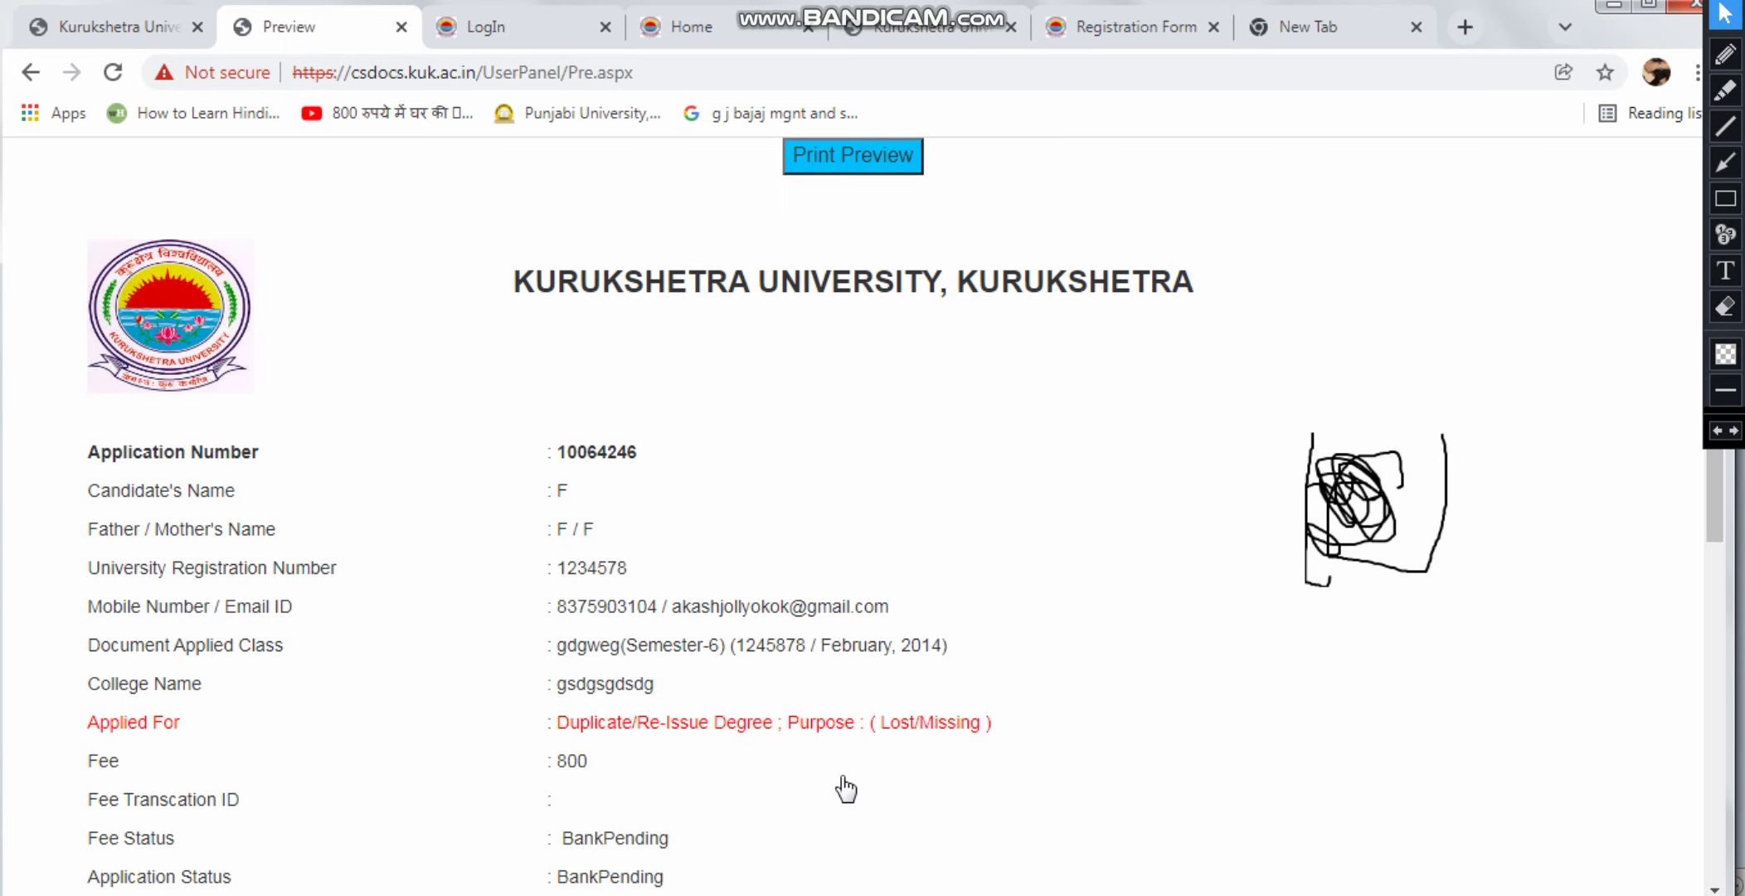
Dismiss the low battery warning over the application preview
scroll(604, 497, "down", 5)
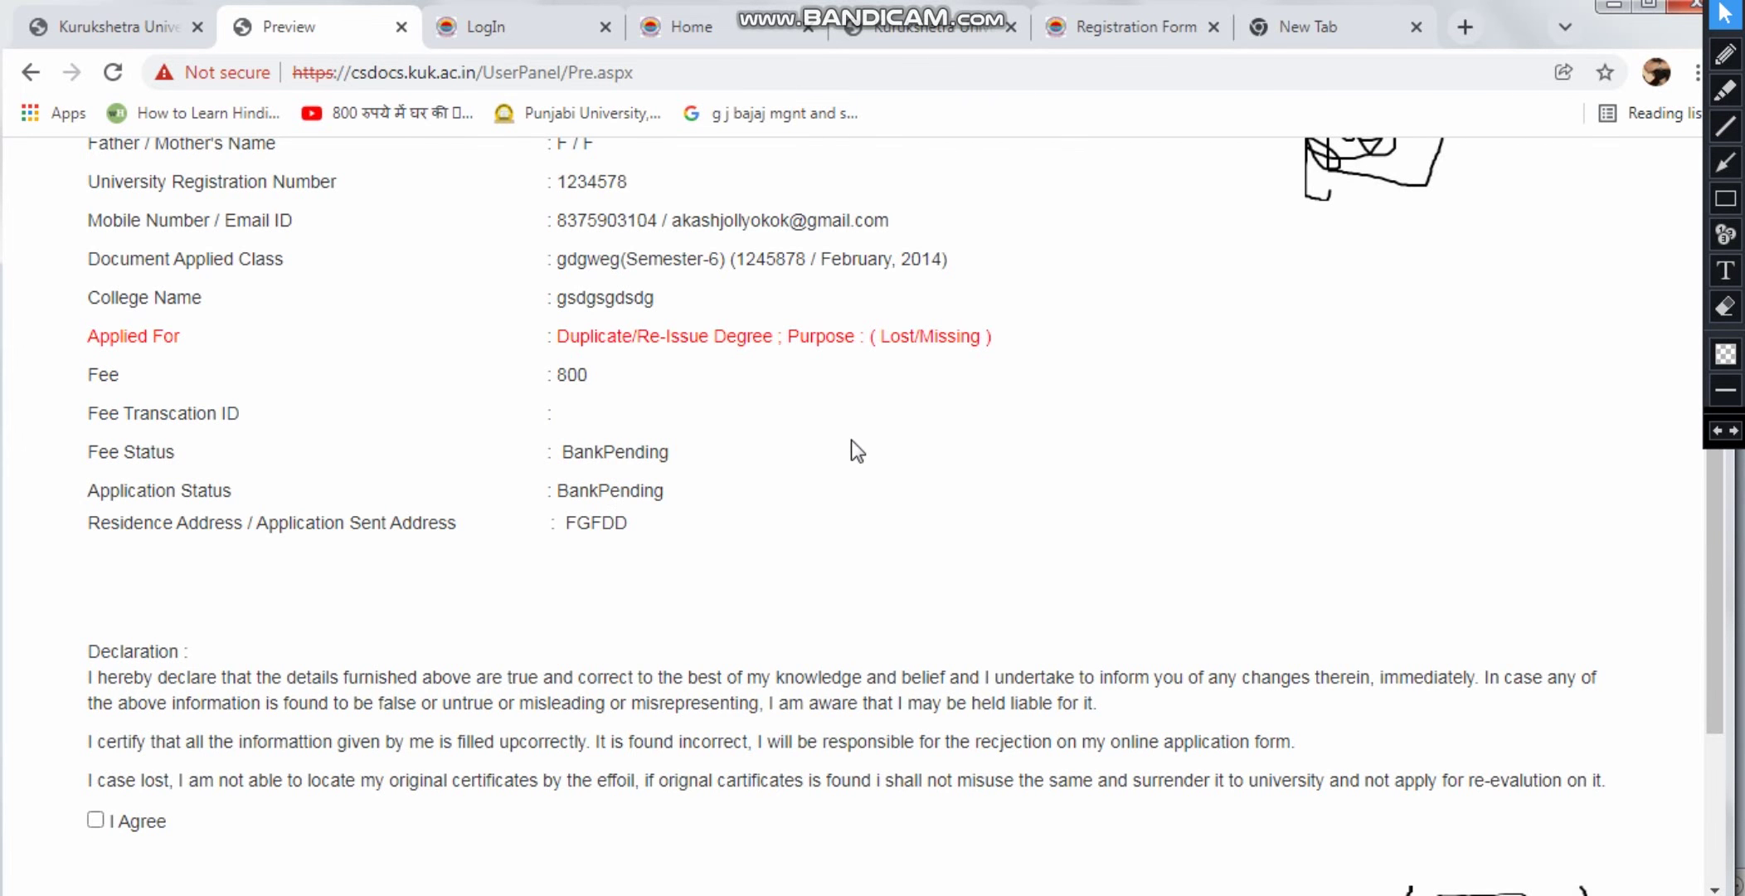
scroll(856, 450, "down", 3)
scroll(696, 504, "up", 6)
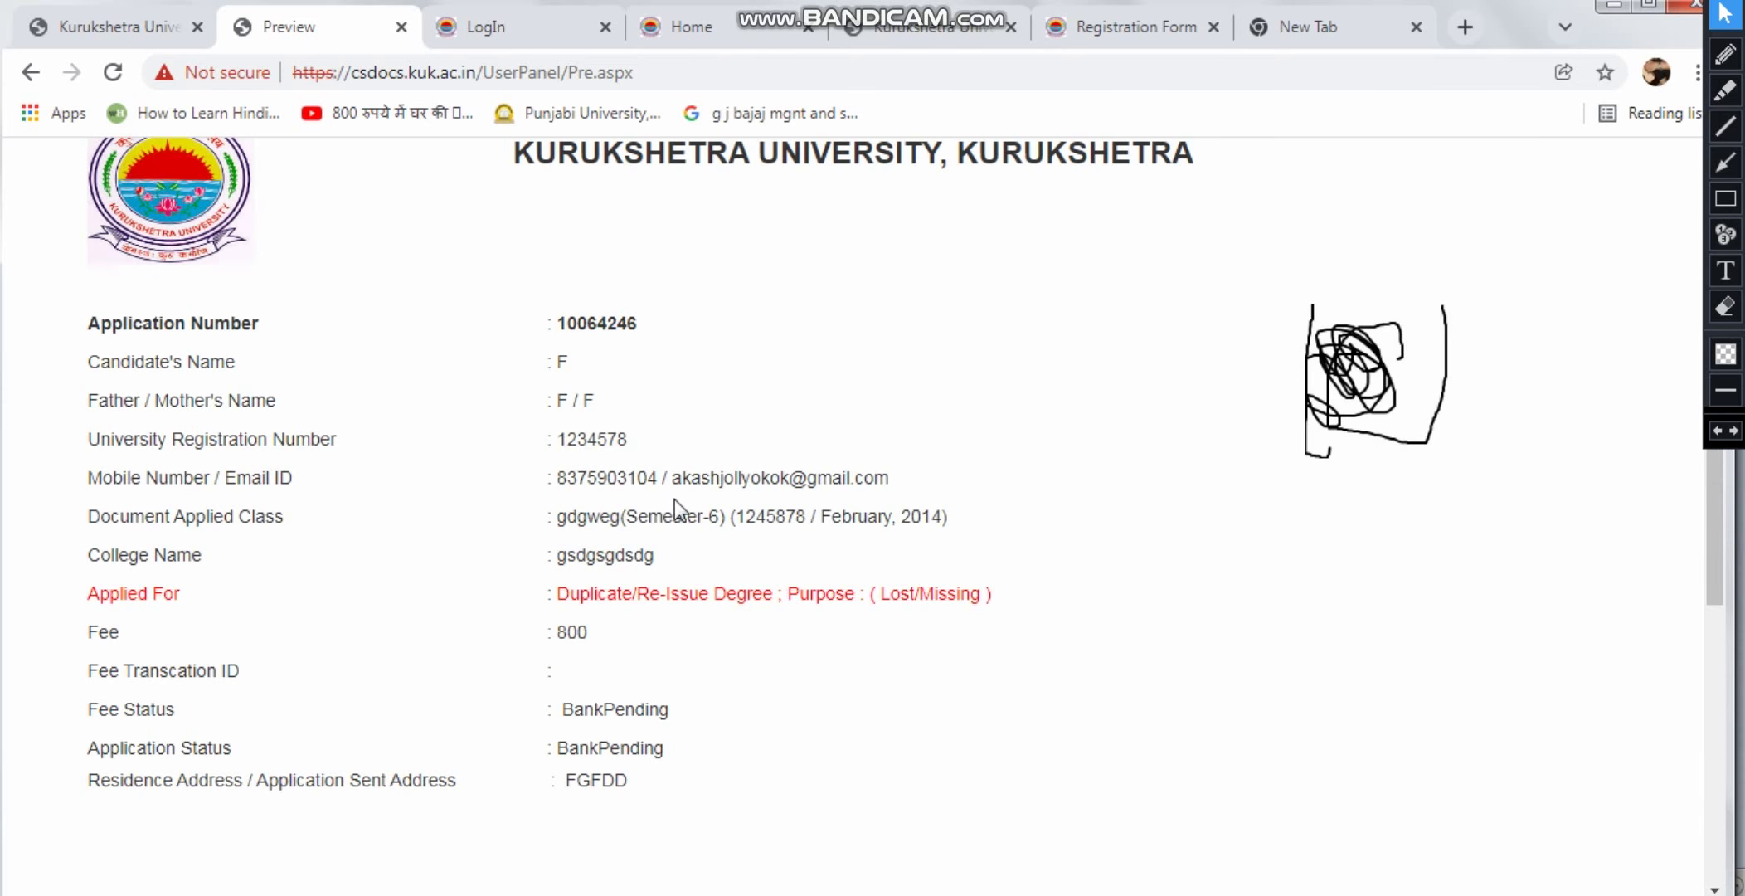
scroll(675, 506, "down", 6)
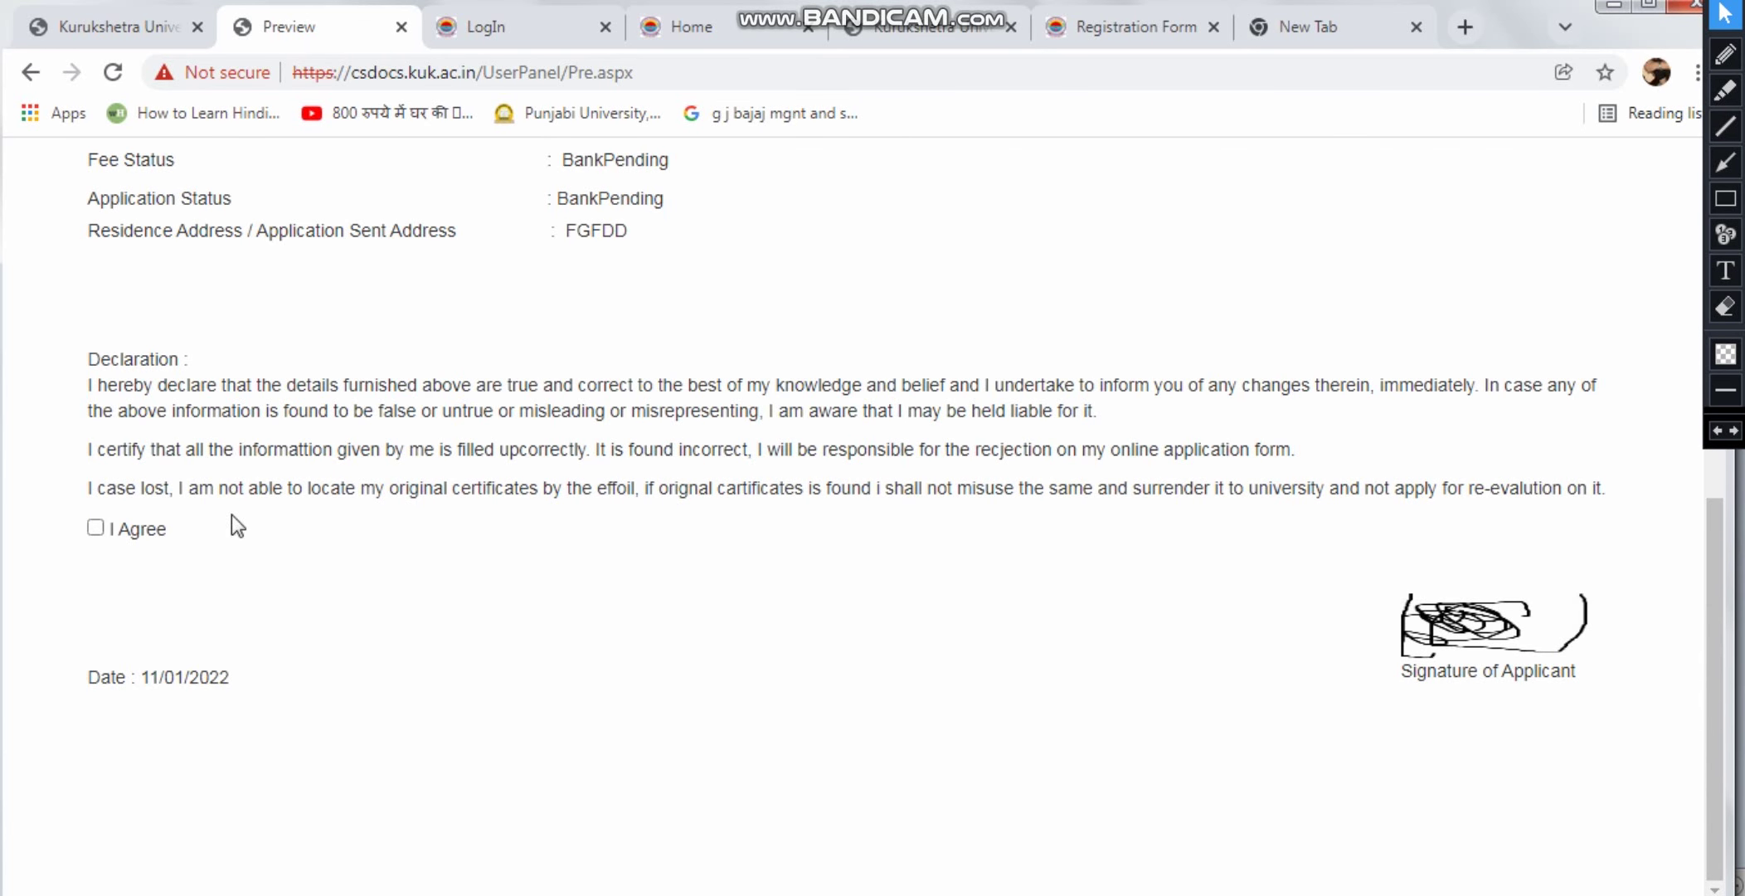
scroll(480, 569, "up", 6)
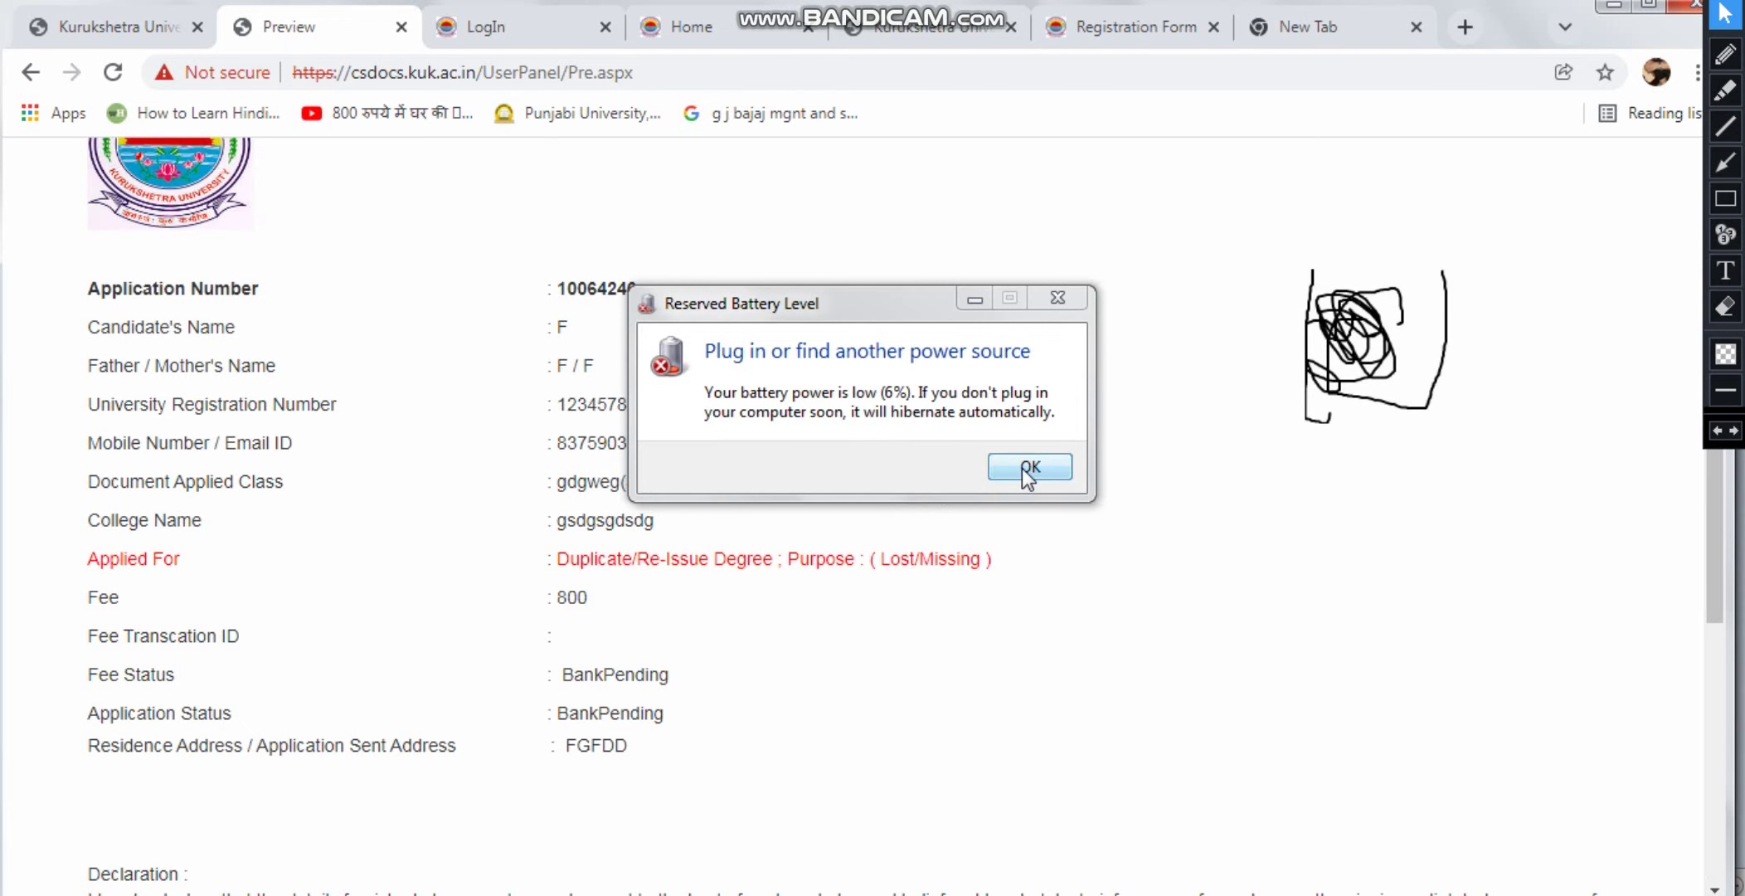
left_click(1027, 467)
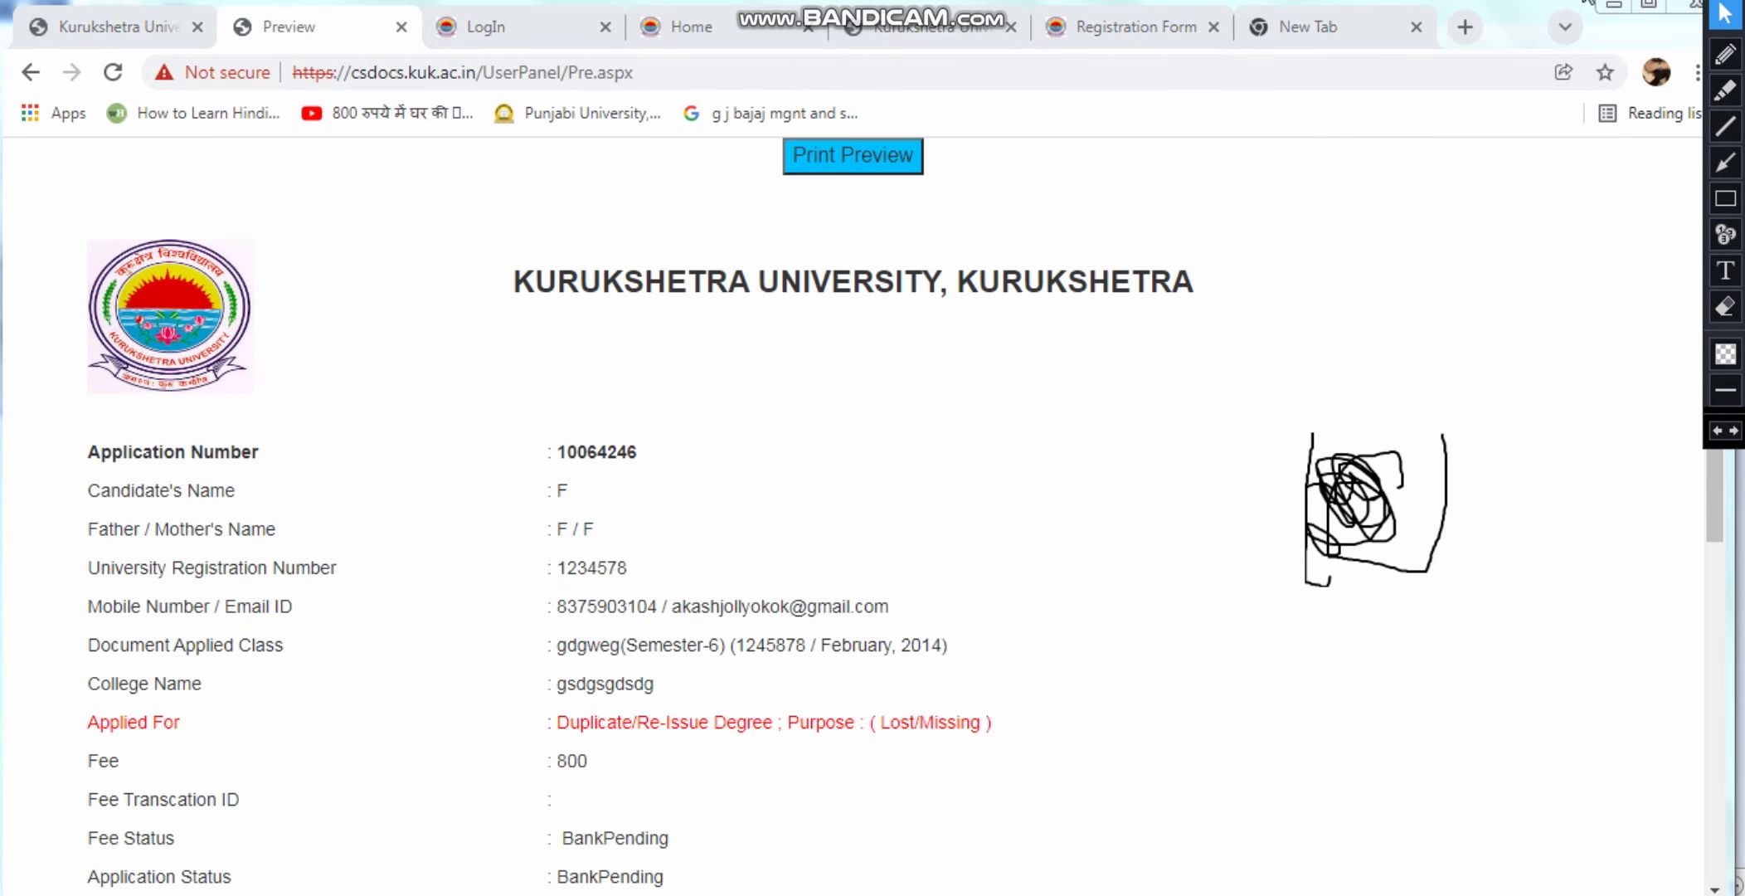
scroll(1307, 231, "up", 2)
Tick I Agree on the declaration and submit the 800 fee payment
left_click_drag(1713, 494, 1716, 511)
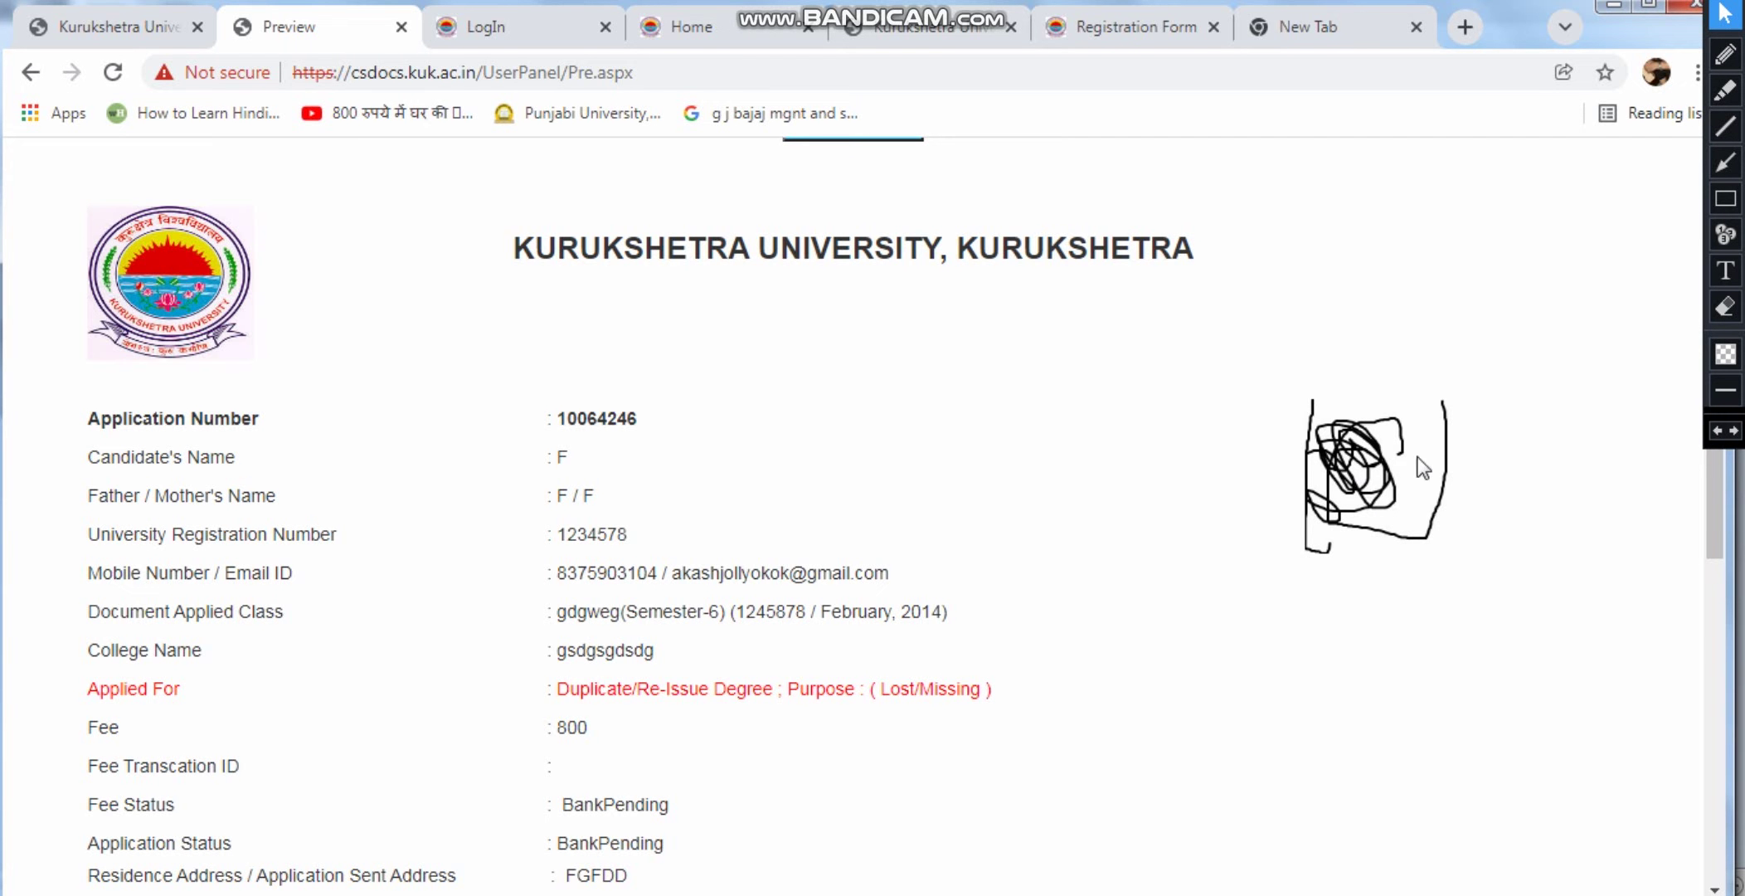
mouse_move(1709, 496)
left_mouse_down()
mouse_move(1712, 730)
mouse_move(1662, 841)
left_mouse_up()
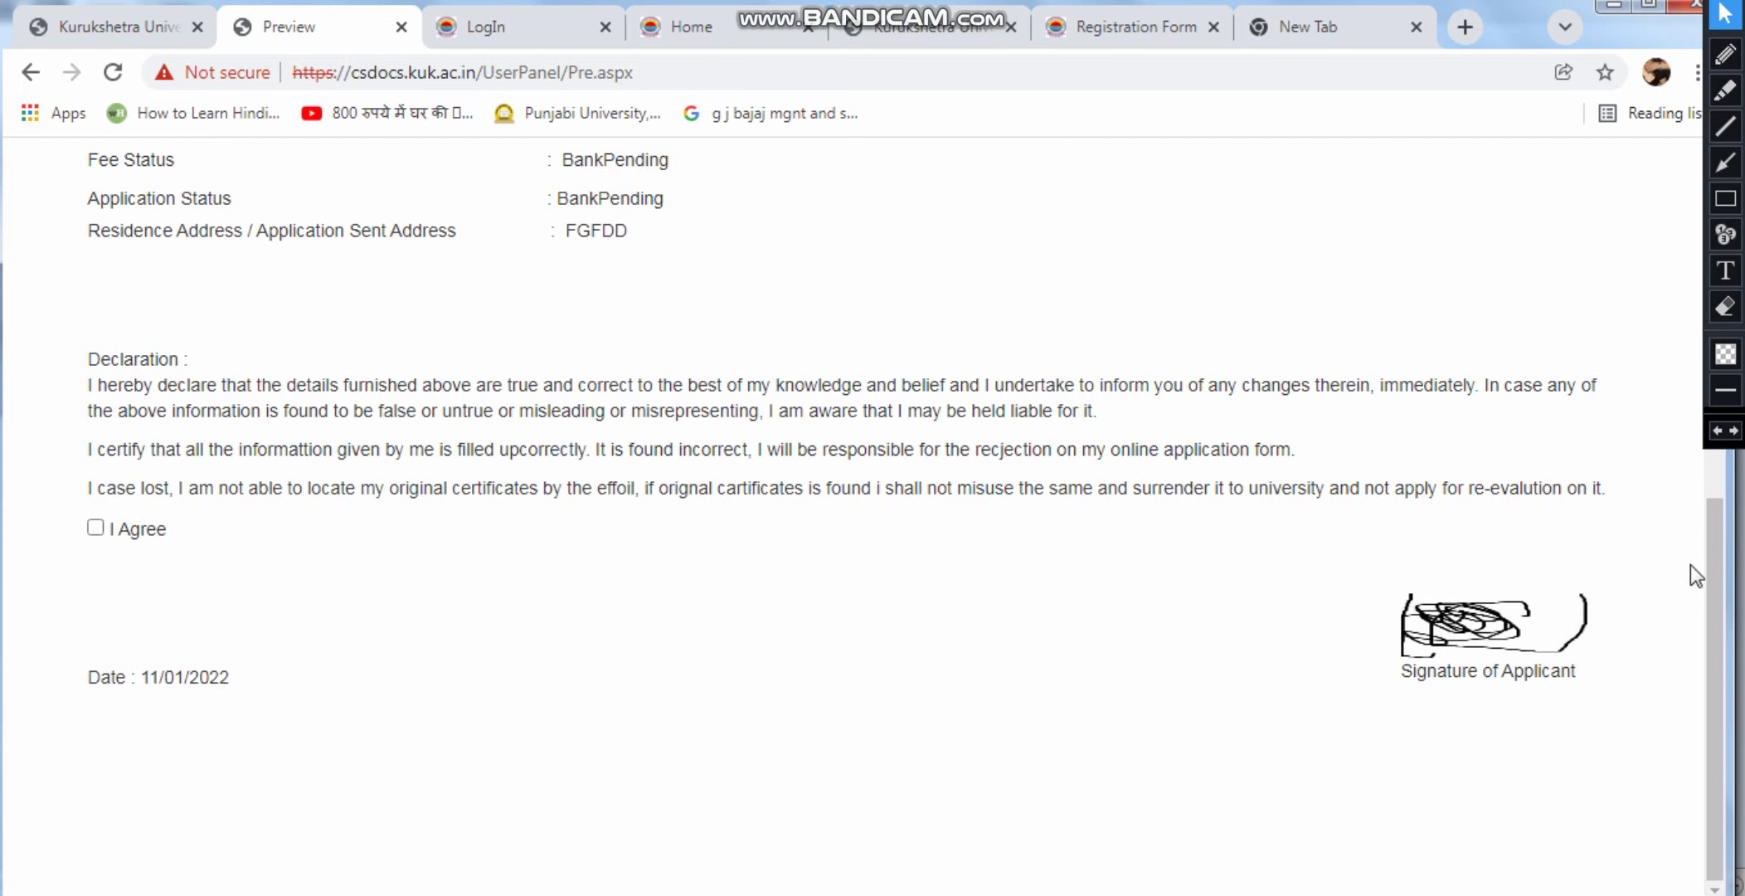
mouse_move(1708, 538)
left_mouse_down()
mouse_move(1719, 595)
mouse_move(1732, 305)
mouse_move(1698, 666)
left_mouse_up()
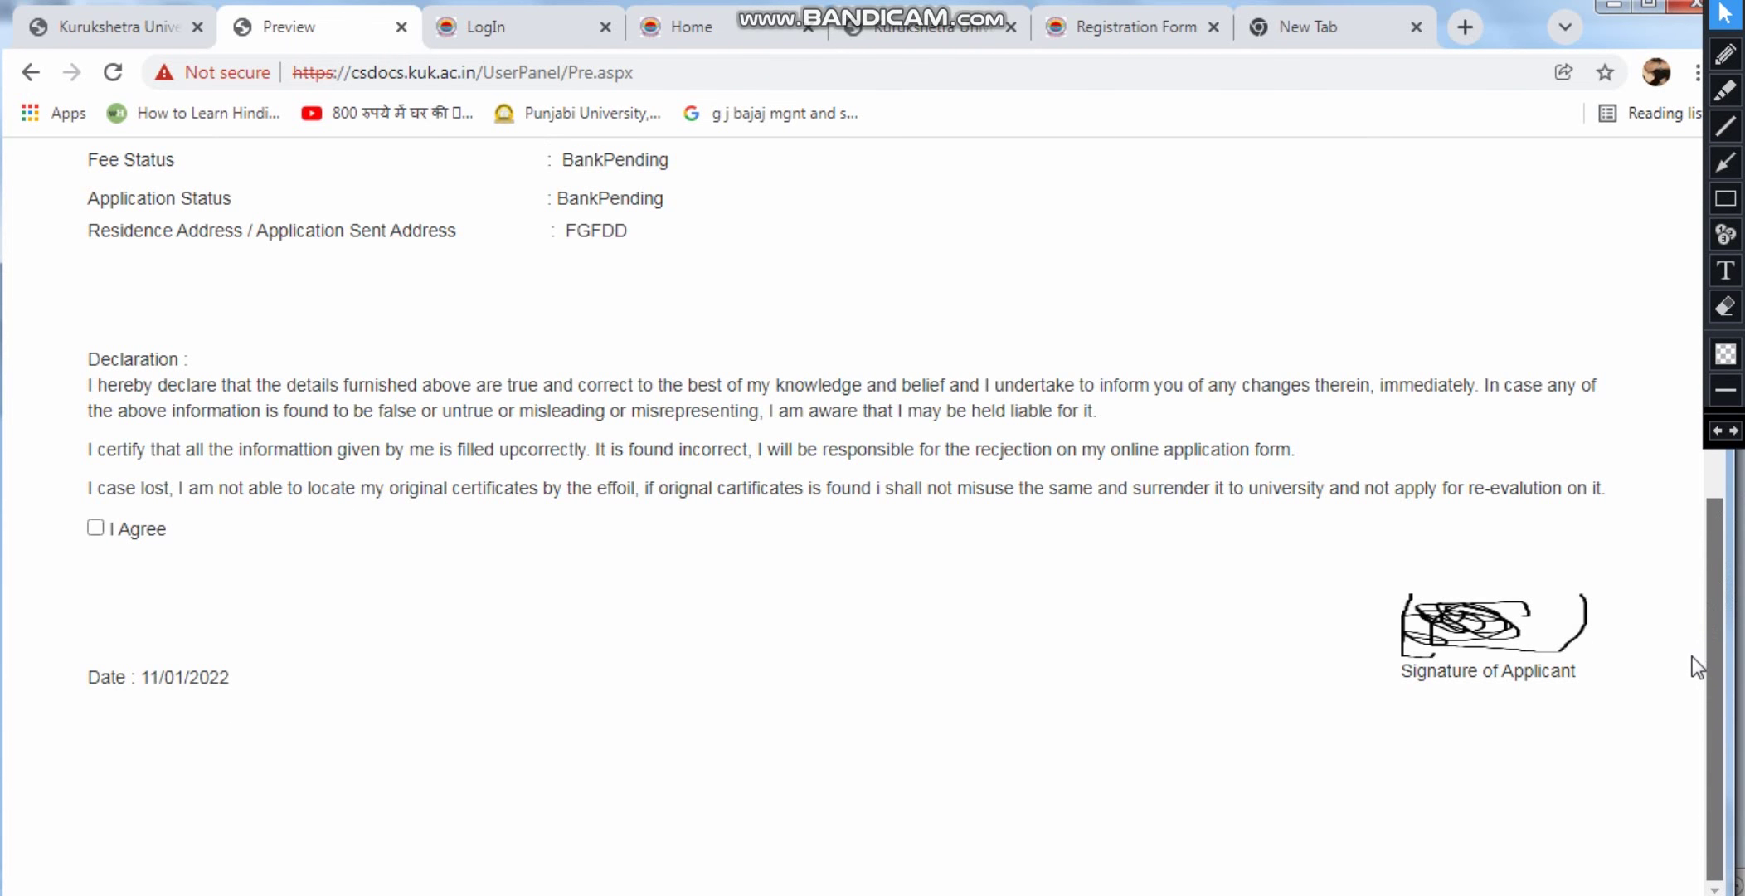
left_click(96, 527)
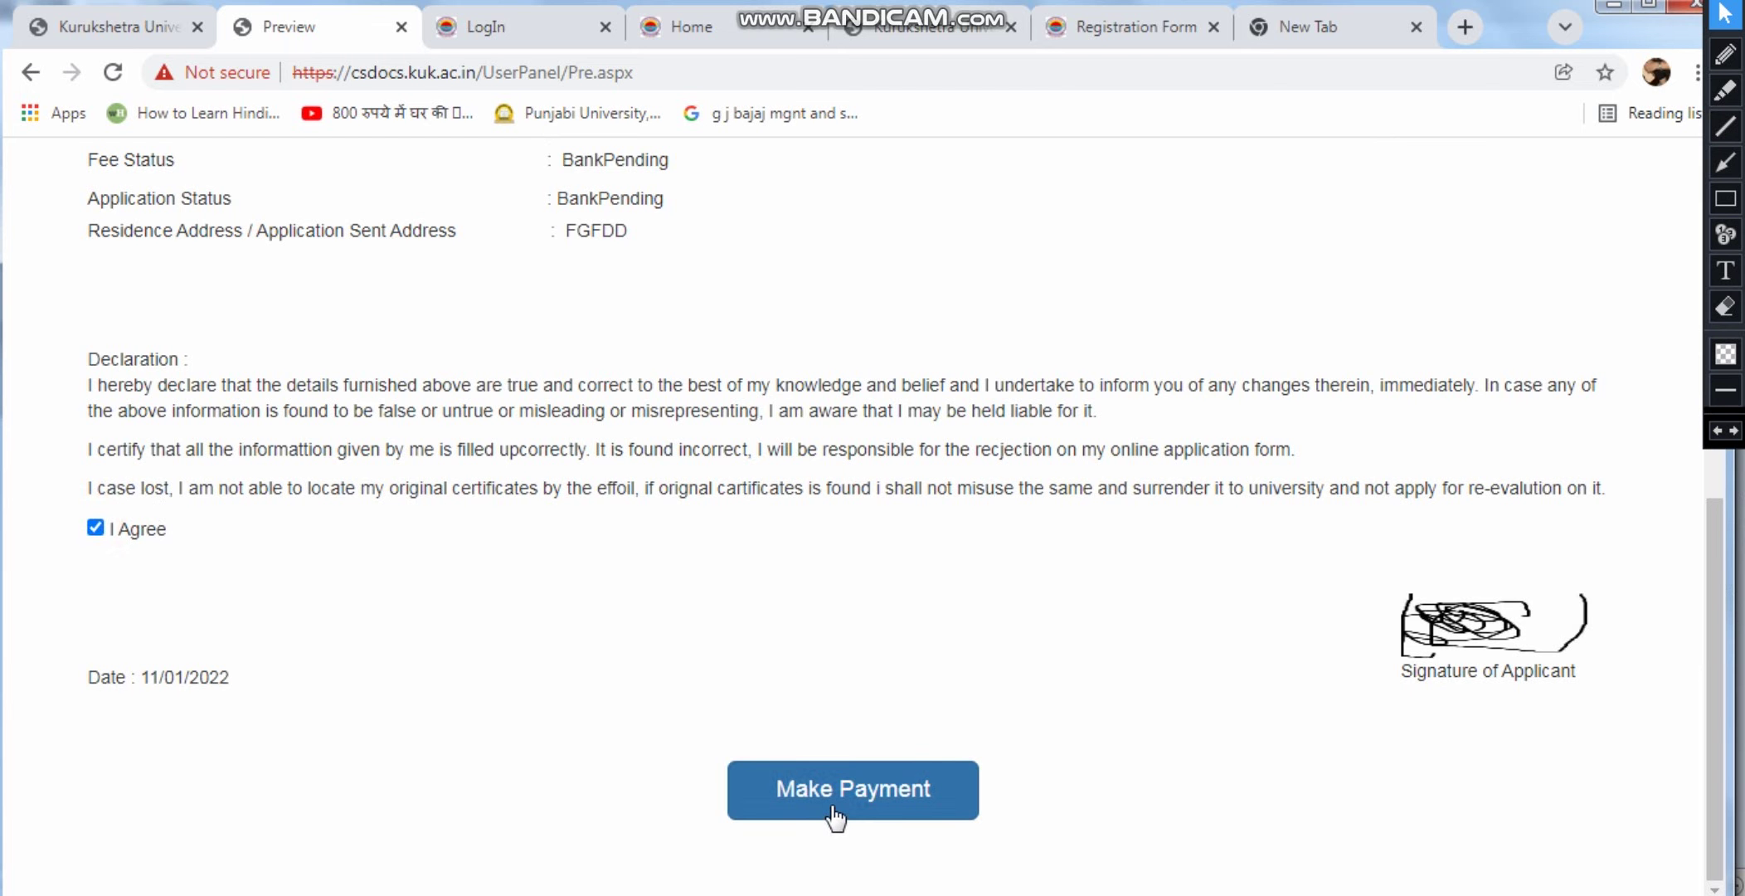
left_click(843, 798)
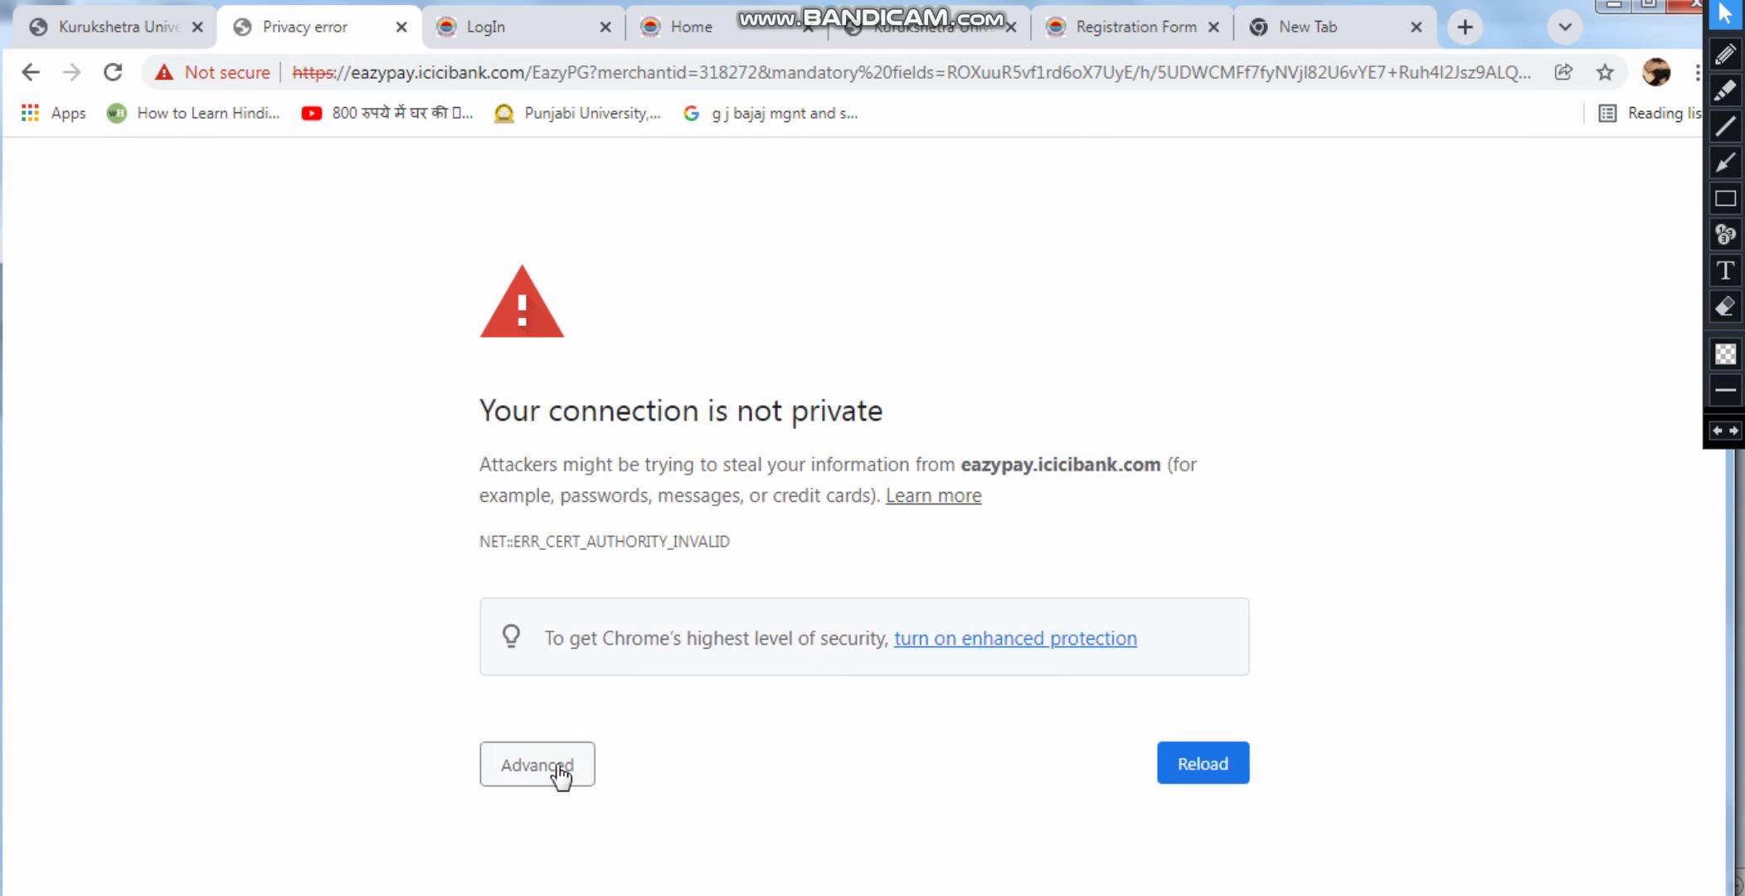
Check the Advanced details of the eazypay privacy warning, then return to the Kurukshetra University tab
left_click(554, 767)
scroll(688, 647, "down", 3)
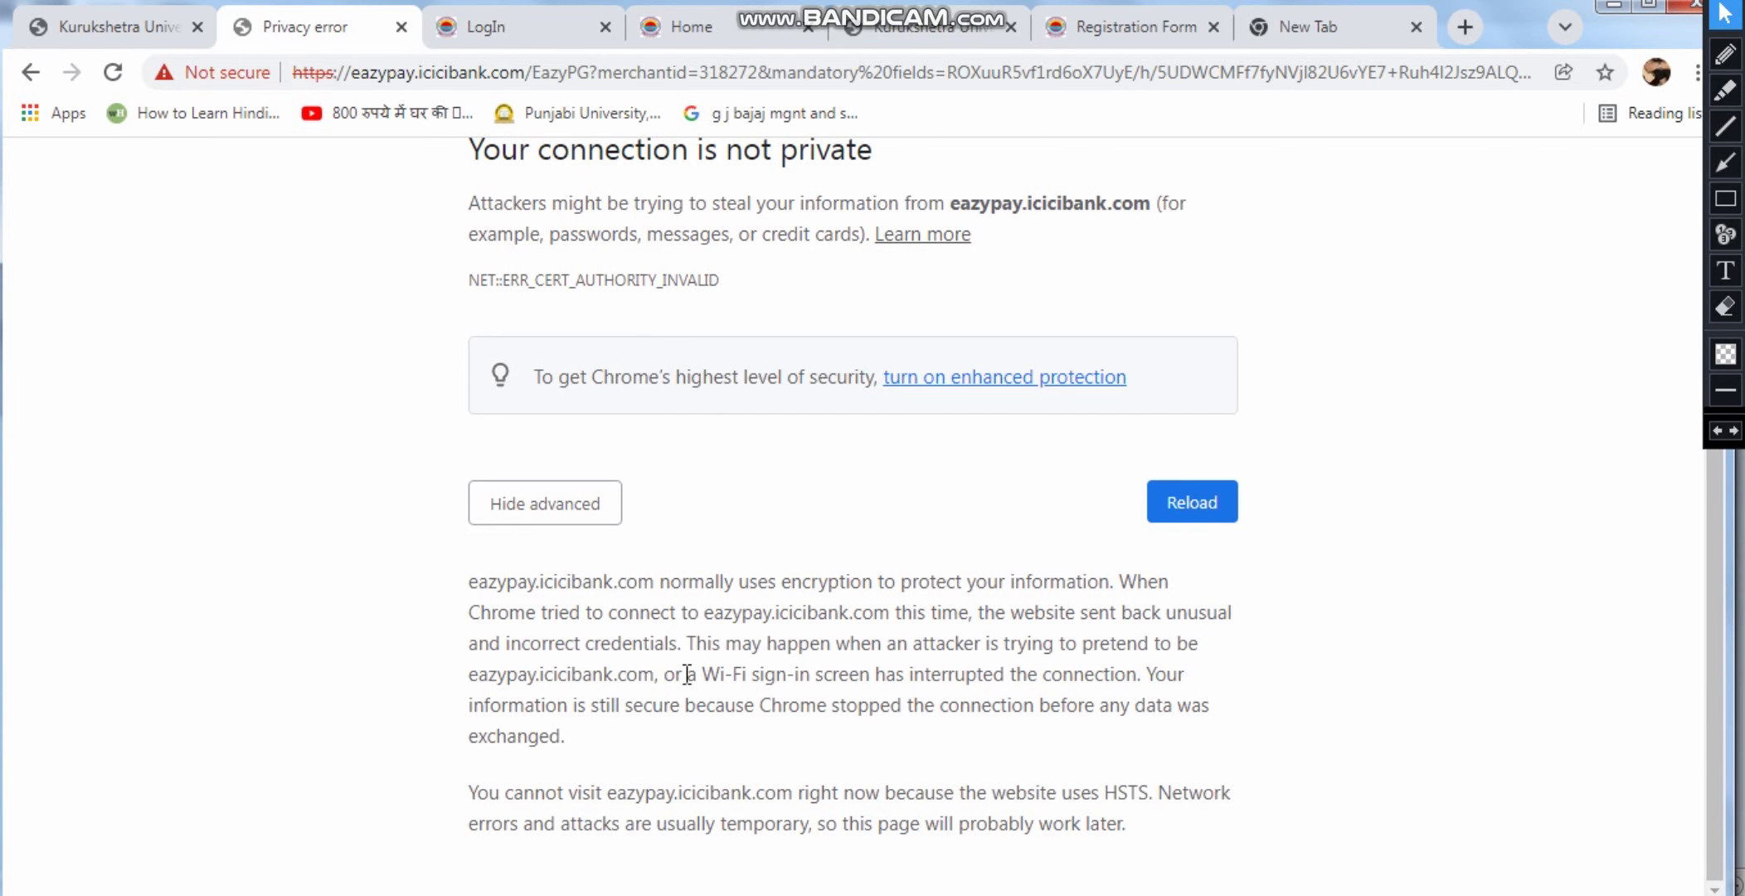
scroll(781, 514, "up", 3)
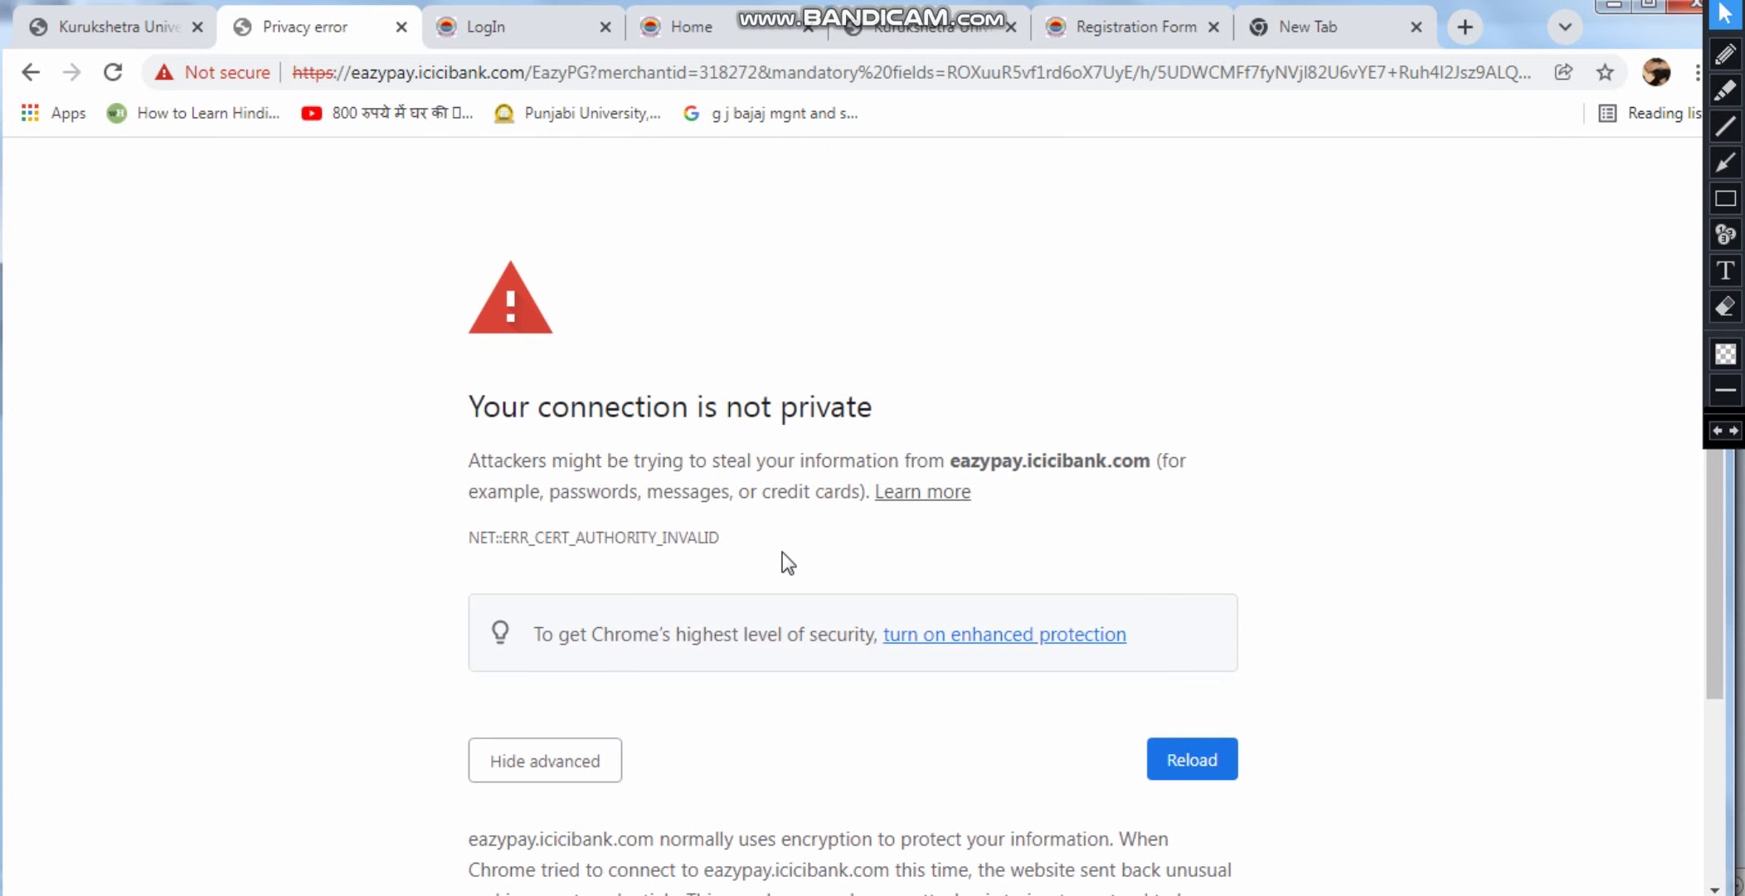
scroll(783, 552, "down", 3)
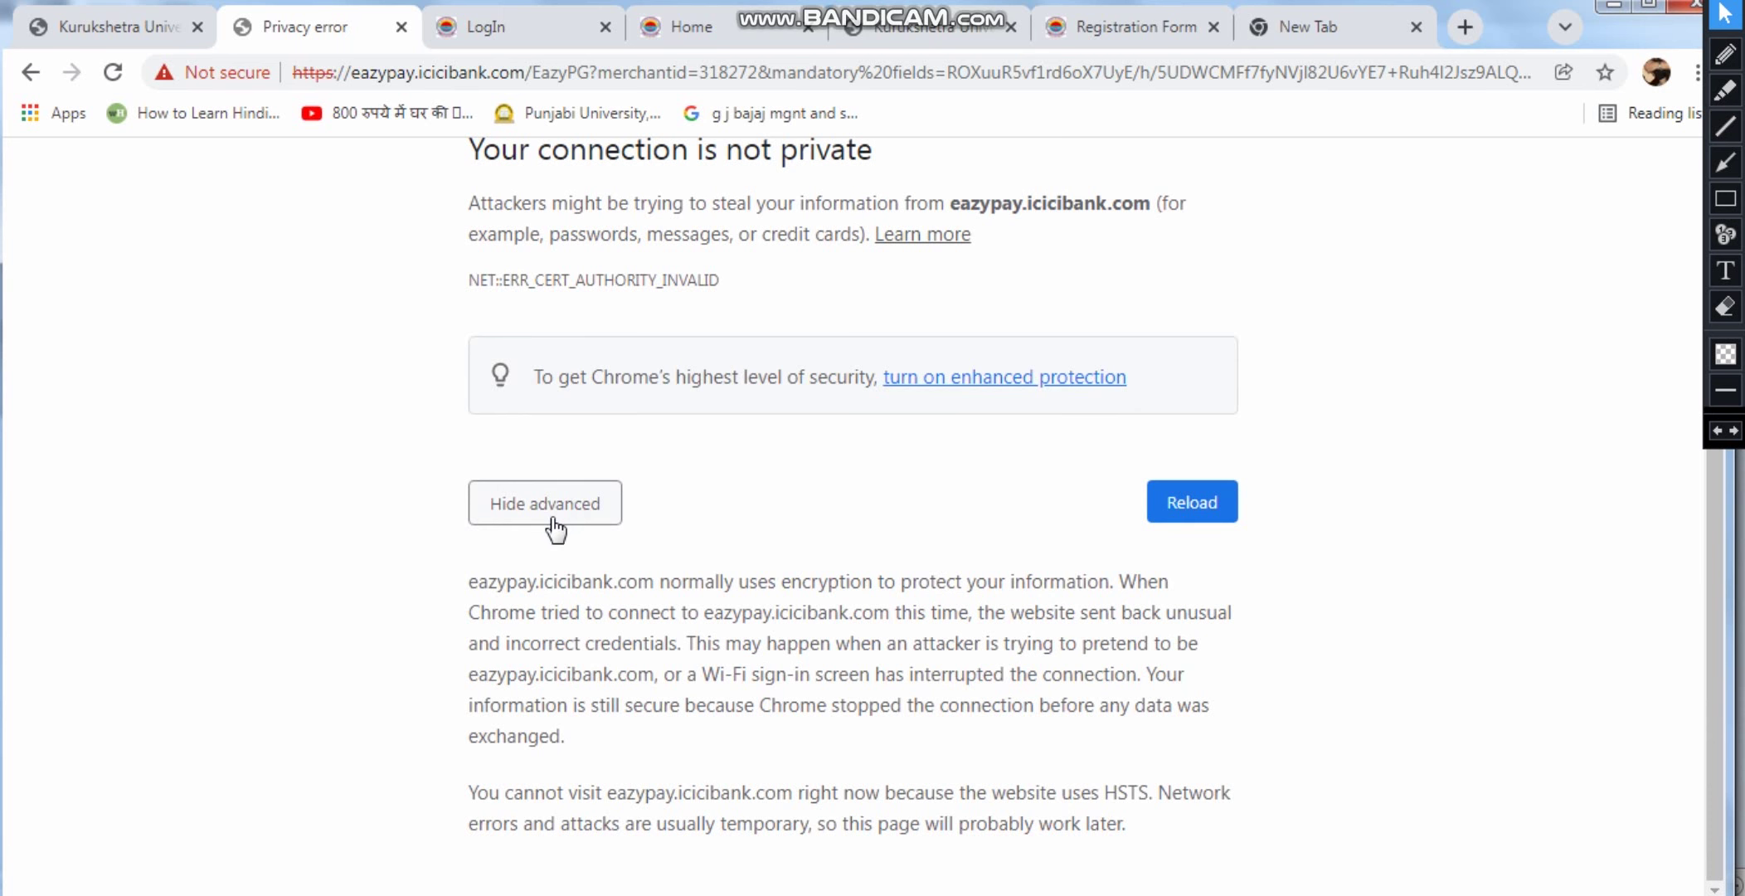
scroll(705, 700, "up", 3)
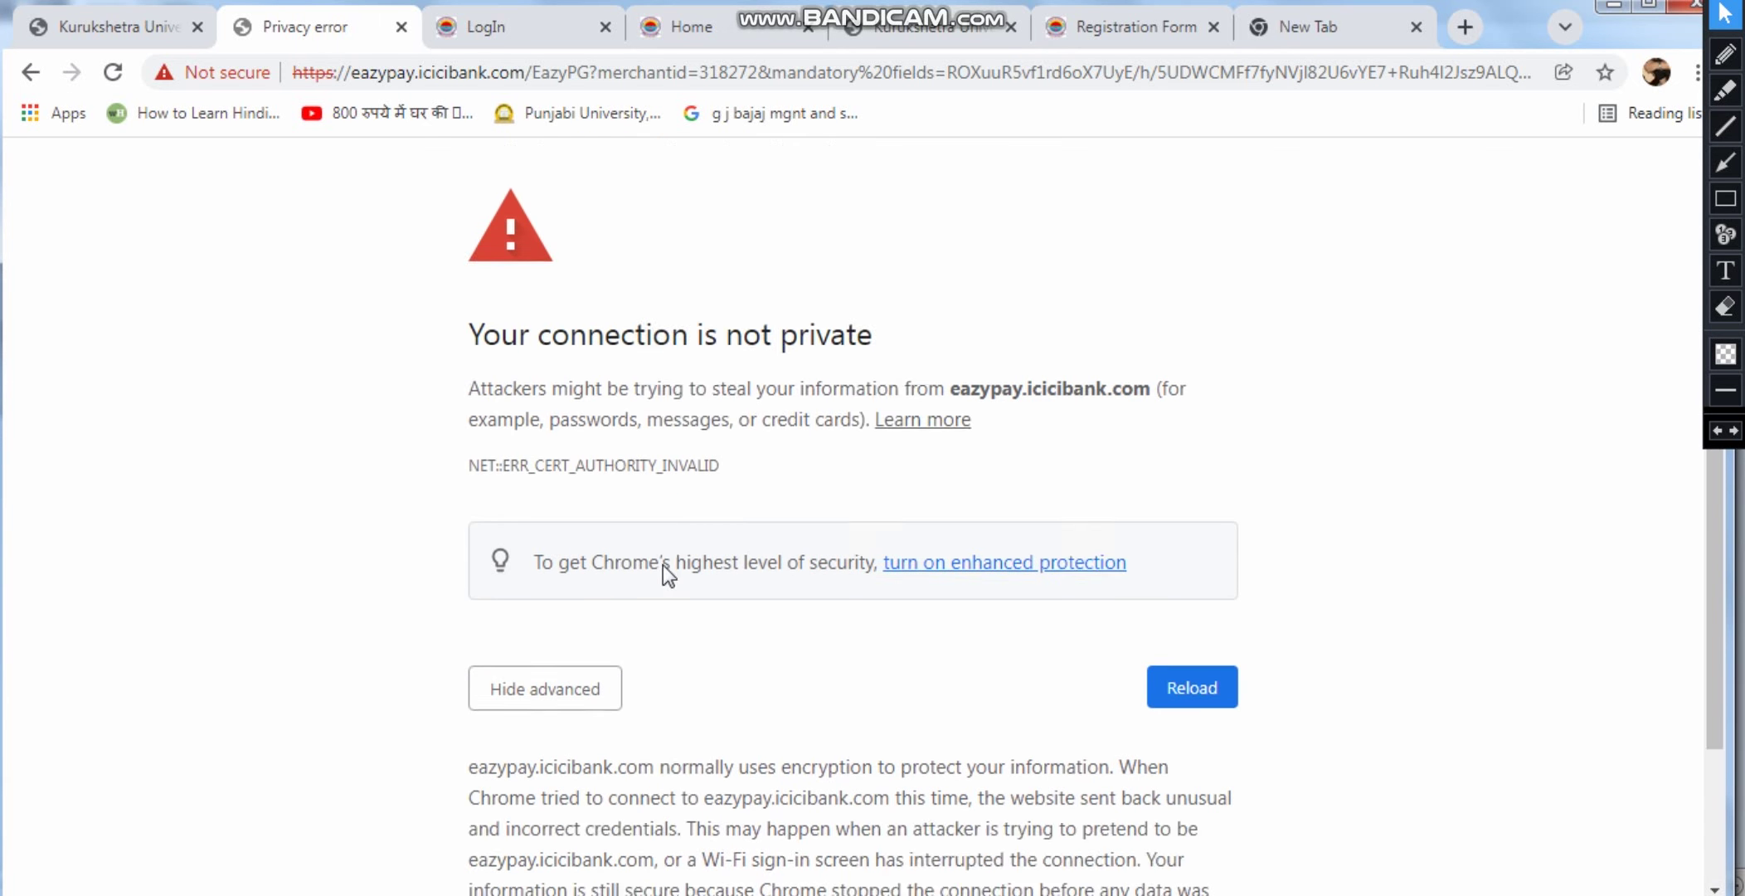
left_click(131, 32)
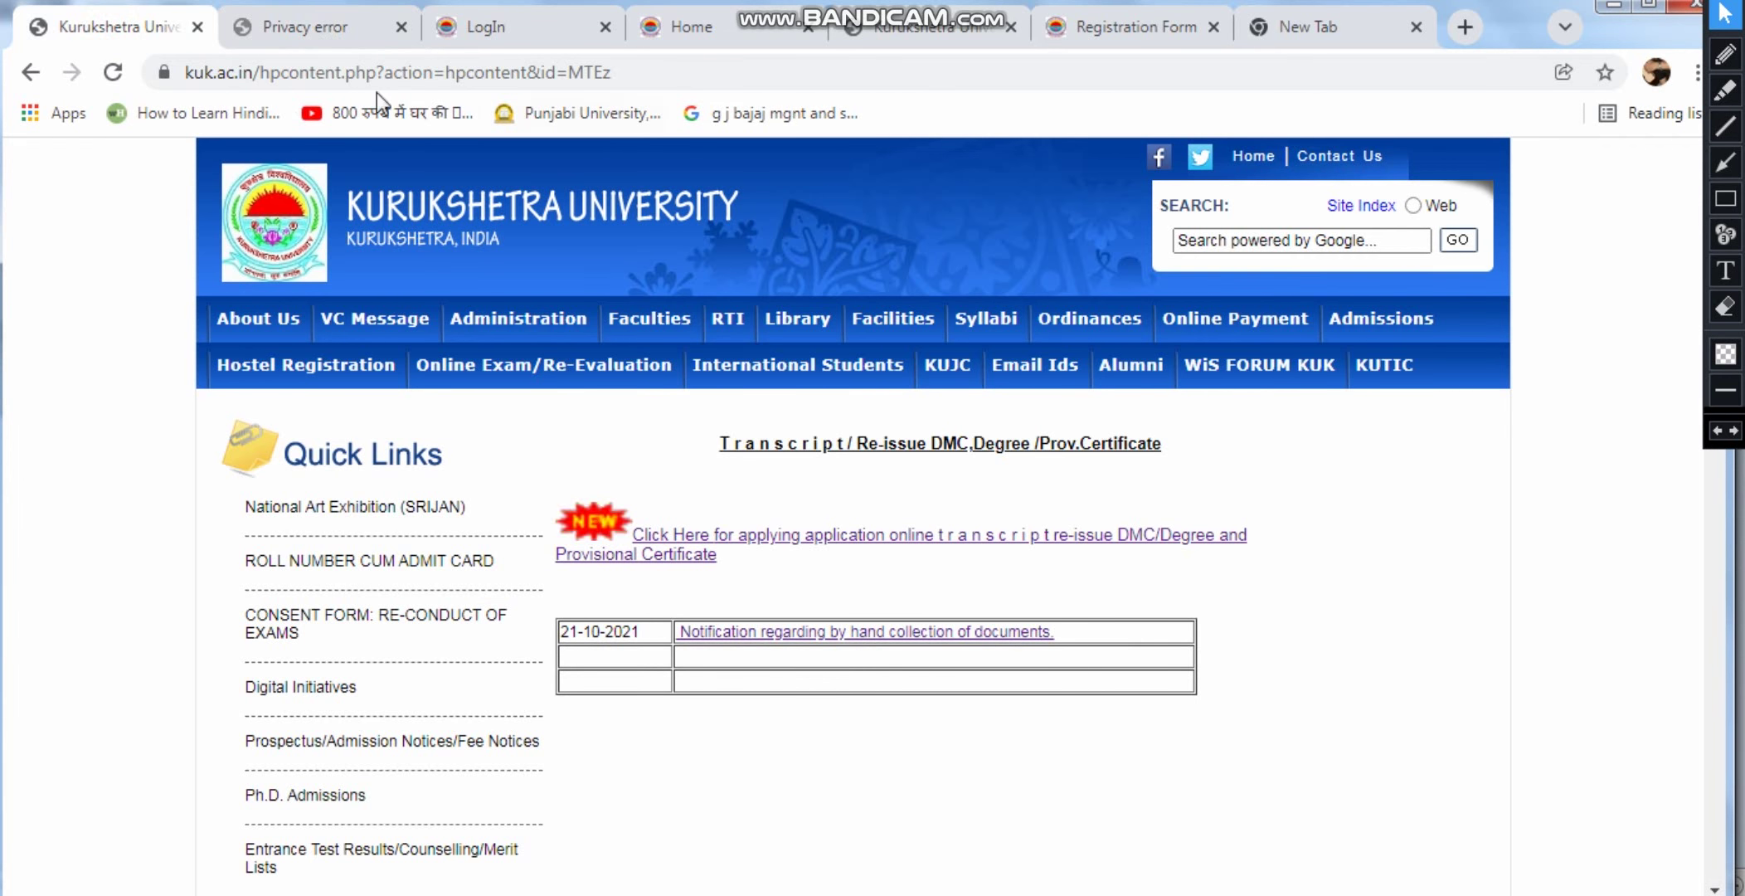
Open the 21-10-2021 notification about by-hand collection of documents
scroll(740, 423, "down", 10)
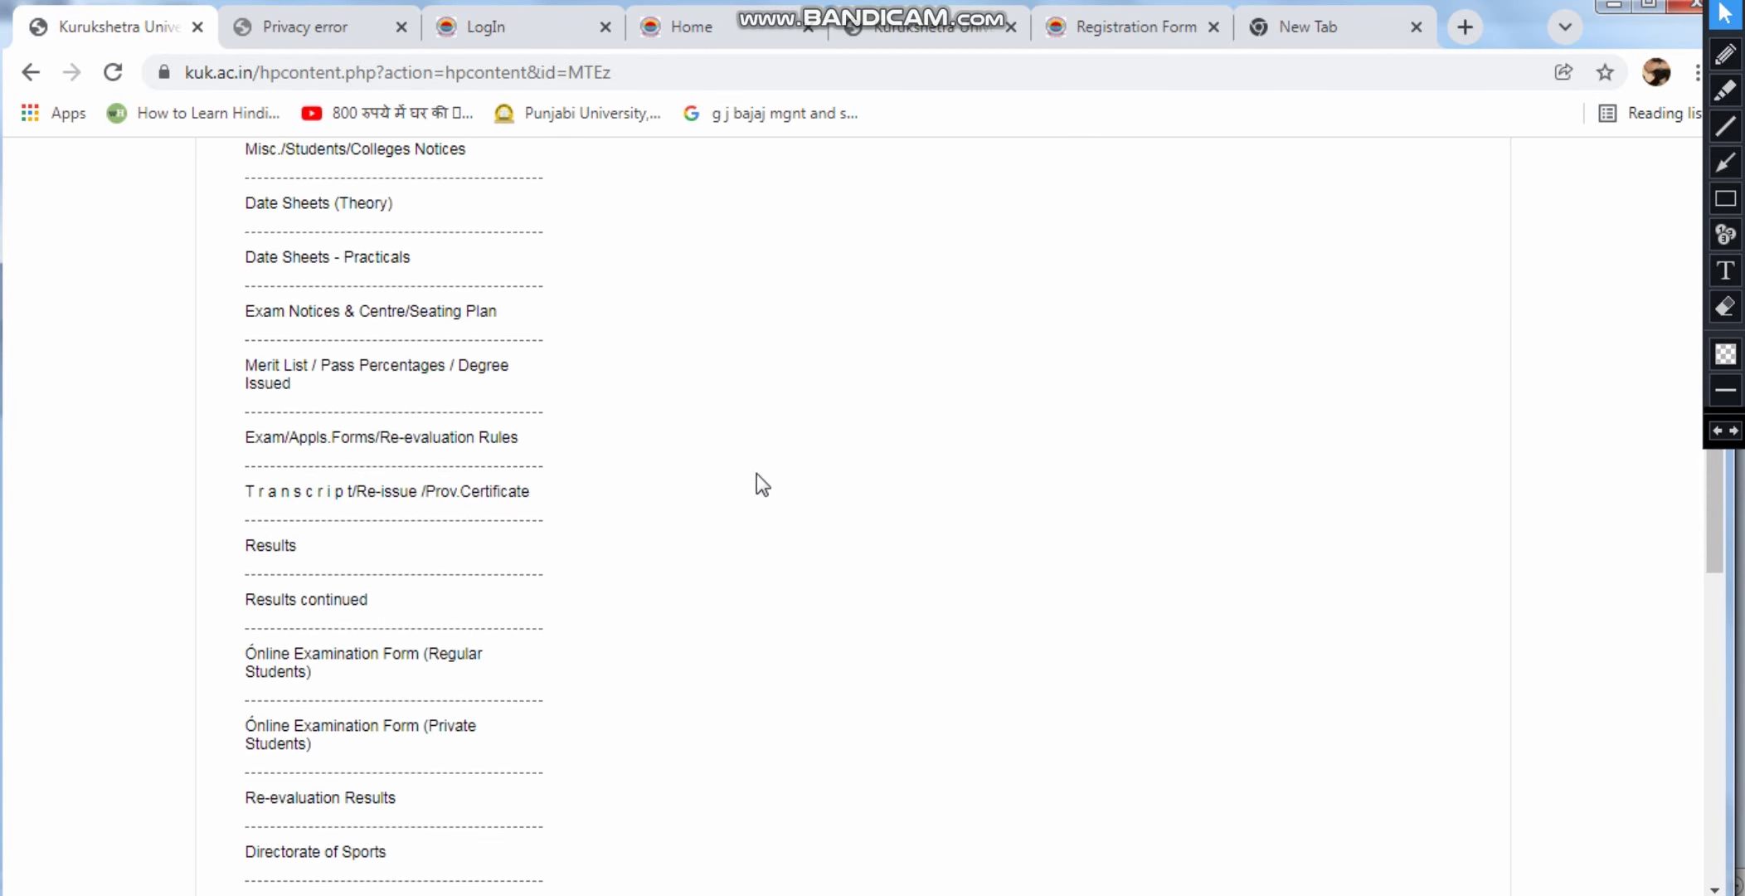
scroll(760, 495, "up", 10)
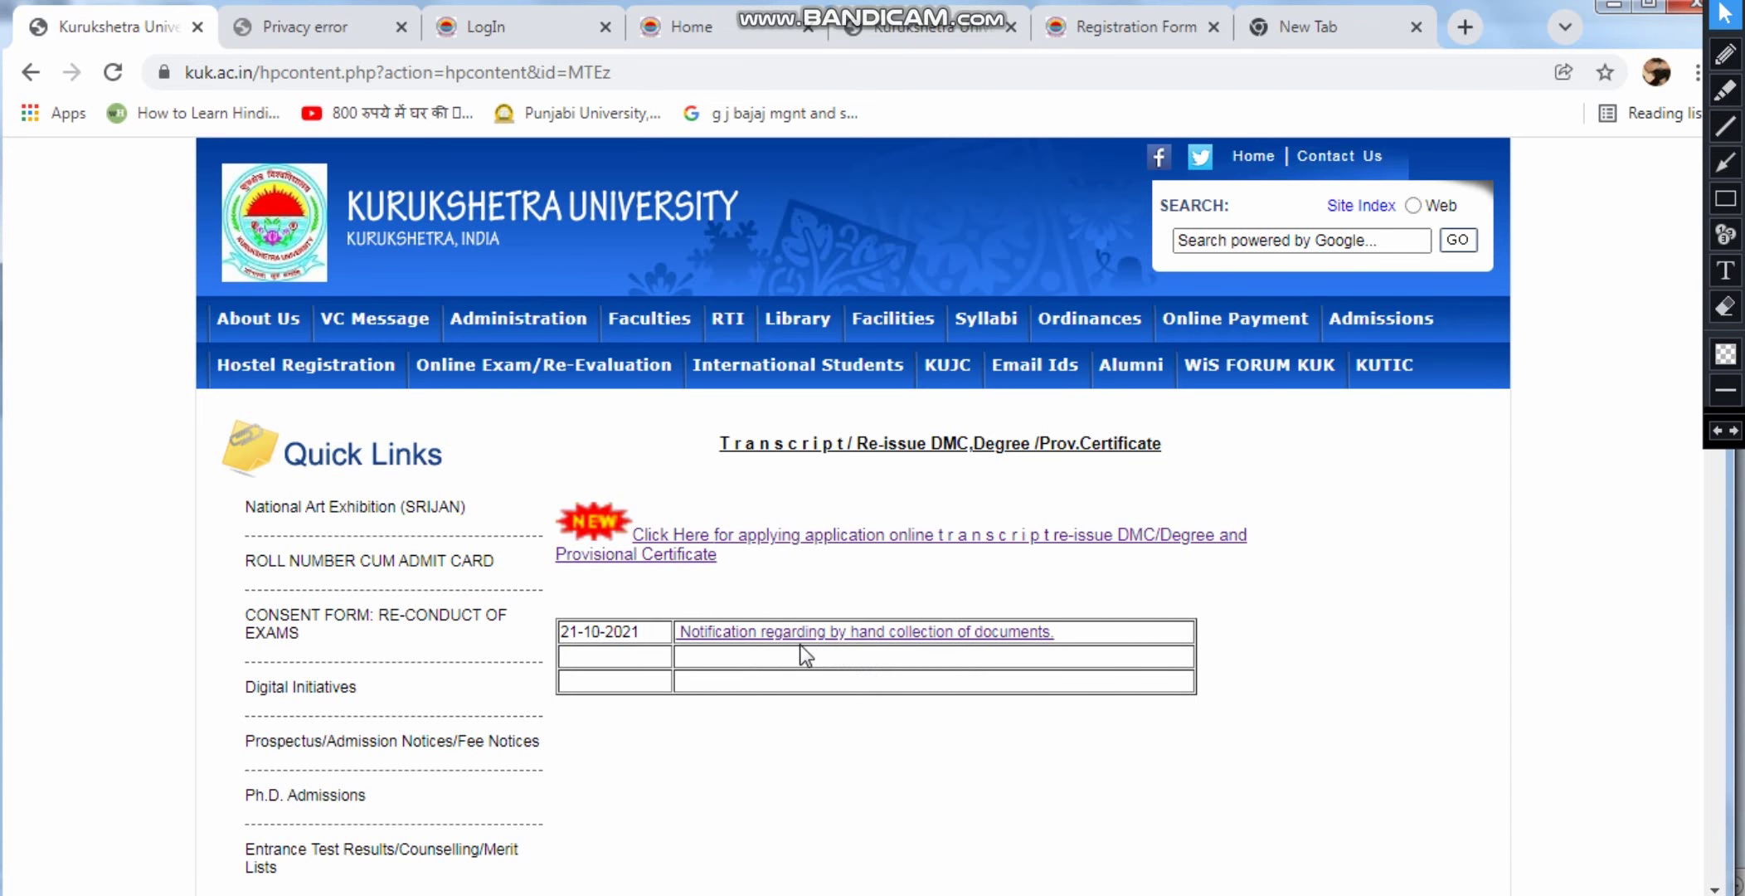
left_click(918, 632)
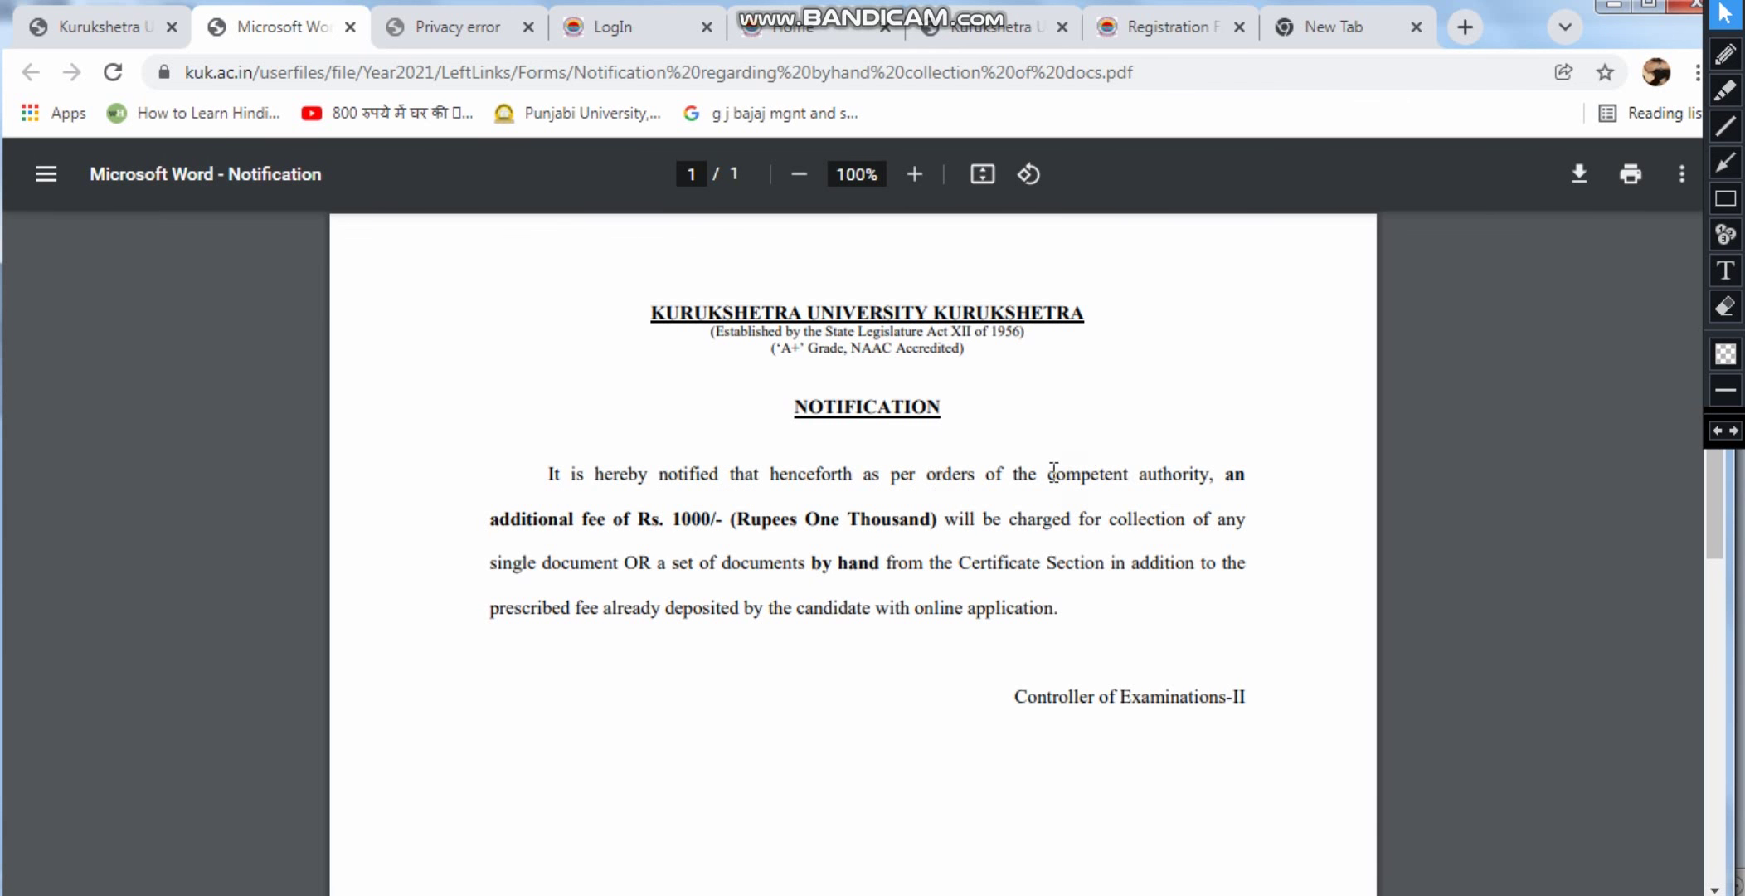
left_click_drag(1051, 471, 1207, 483)
left_click(1203, 489)
double_click(685, 519)
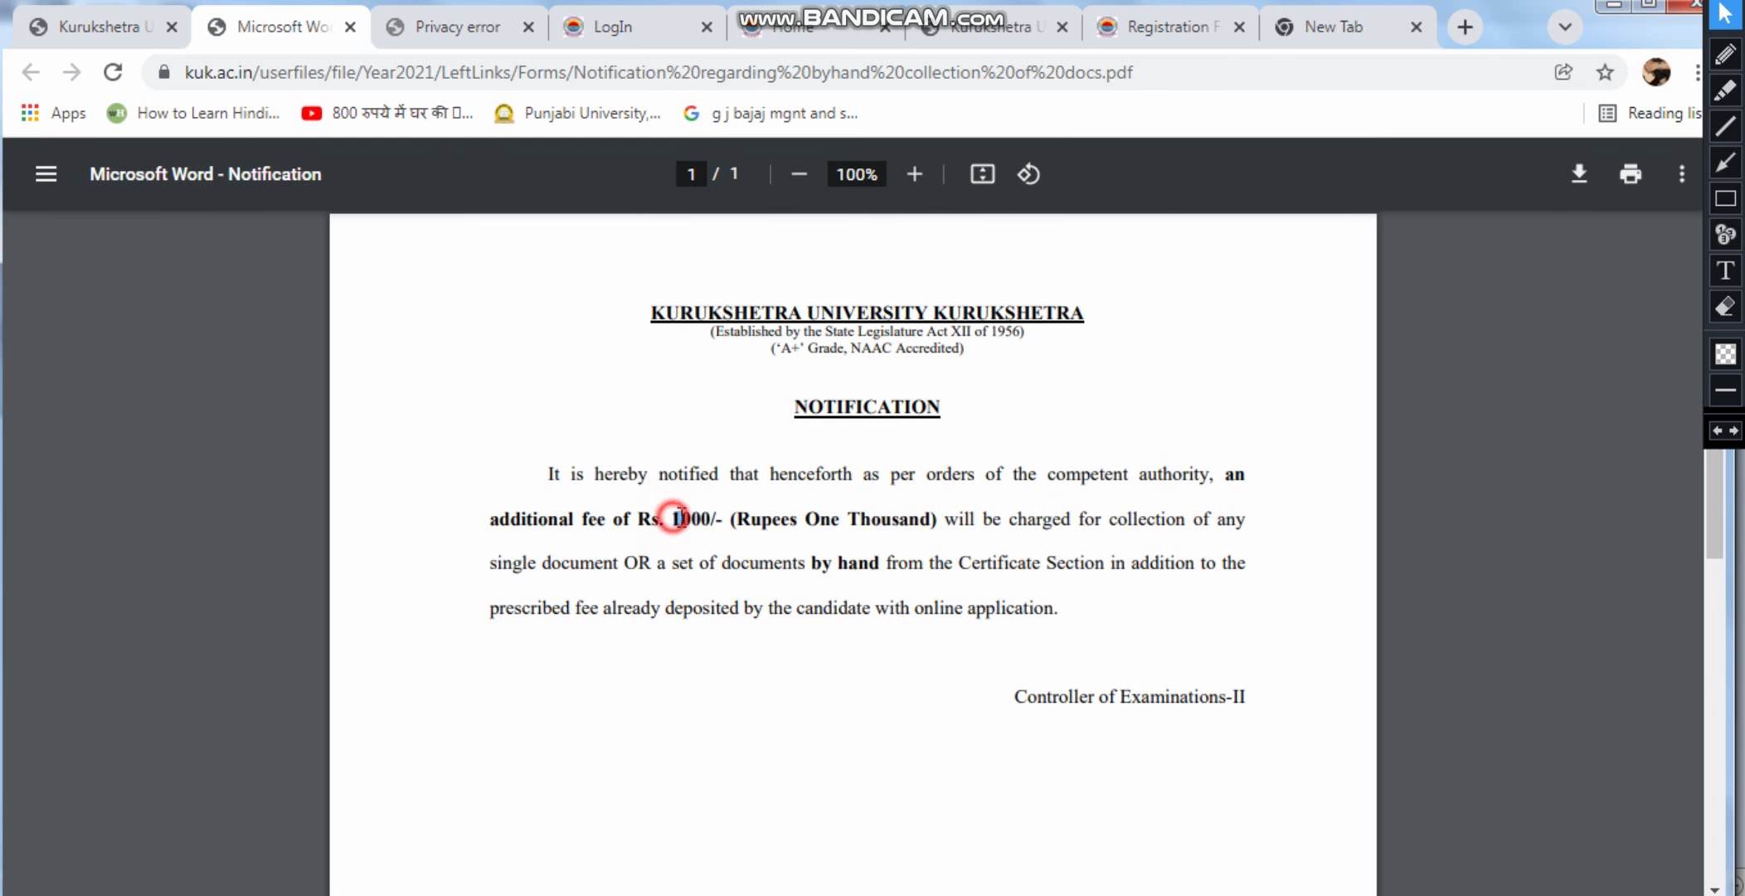
left_click(1006, 549)
left_click(1159, 596)
scroll(879, 483, "down", 5)
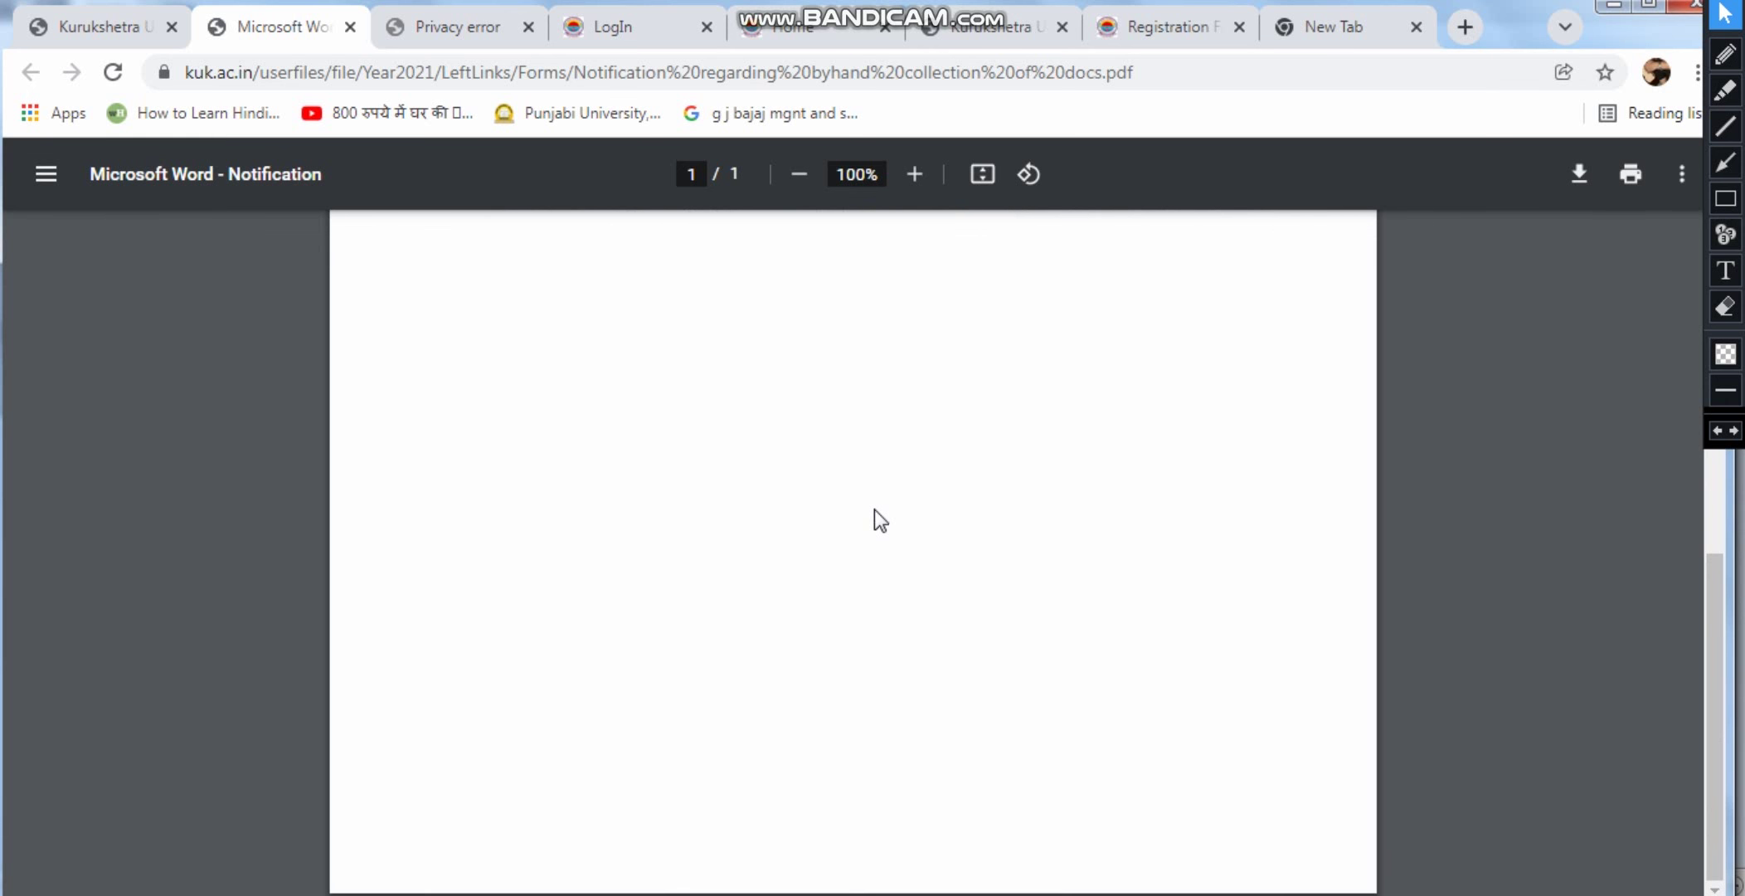
scroll(876, 522, "up", 5)
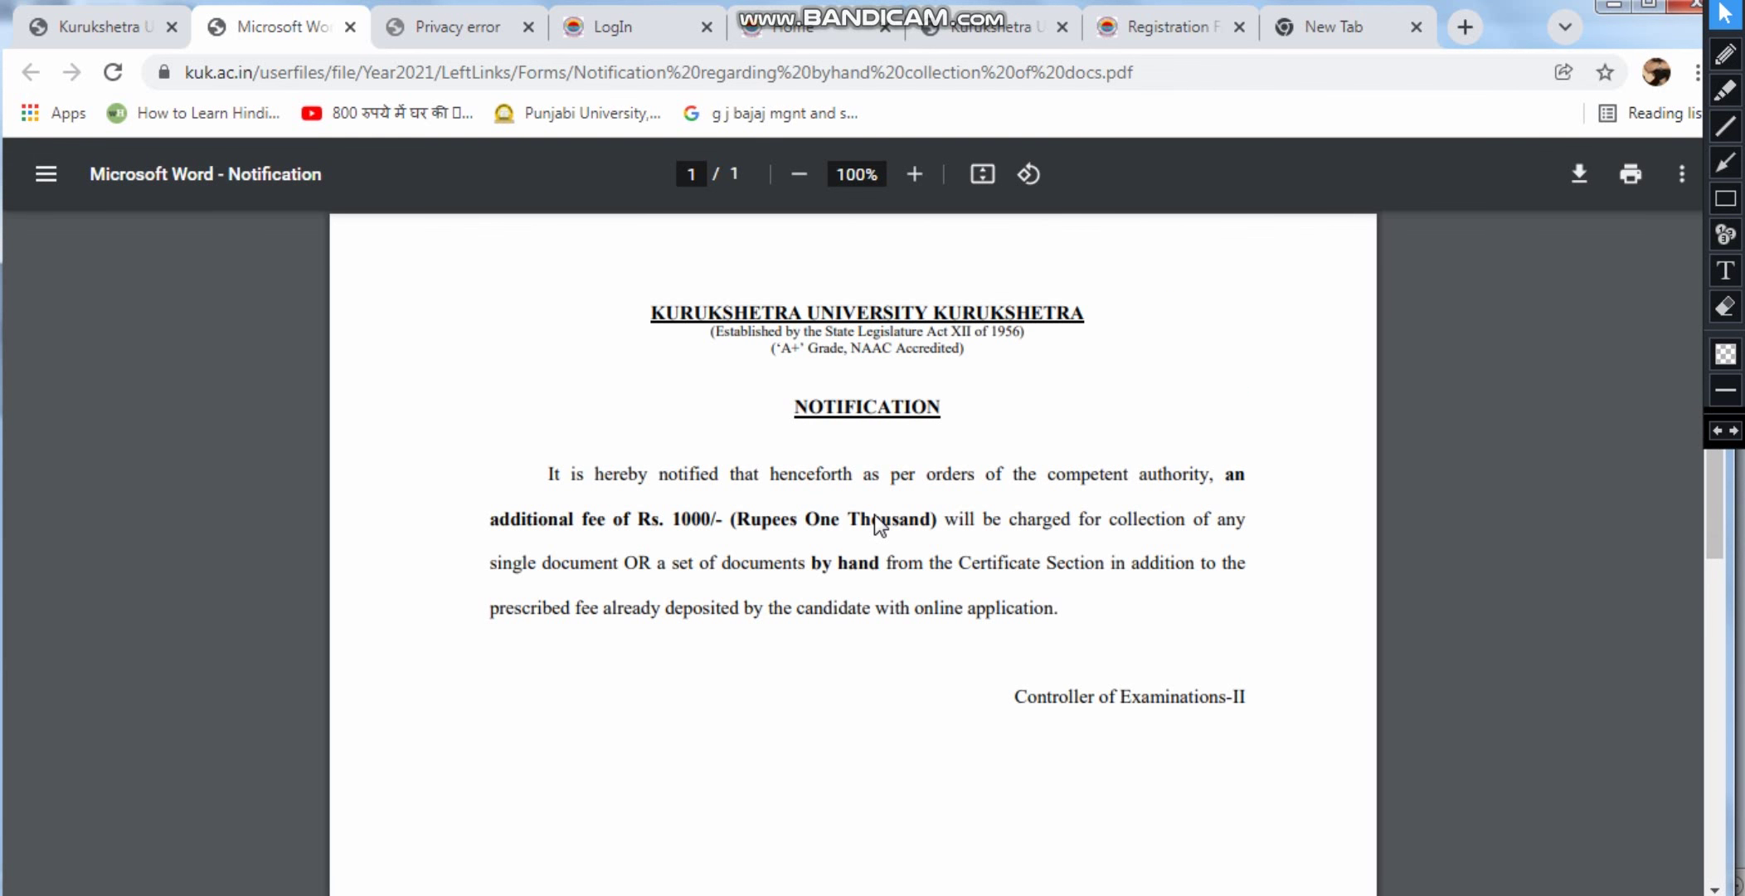